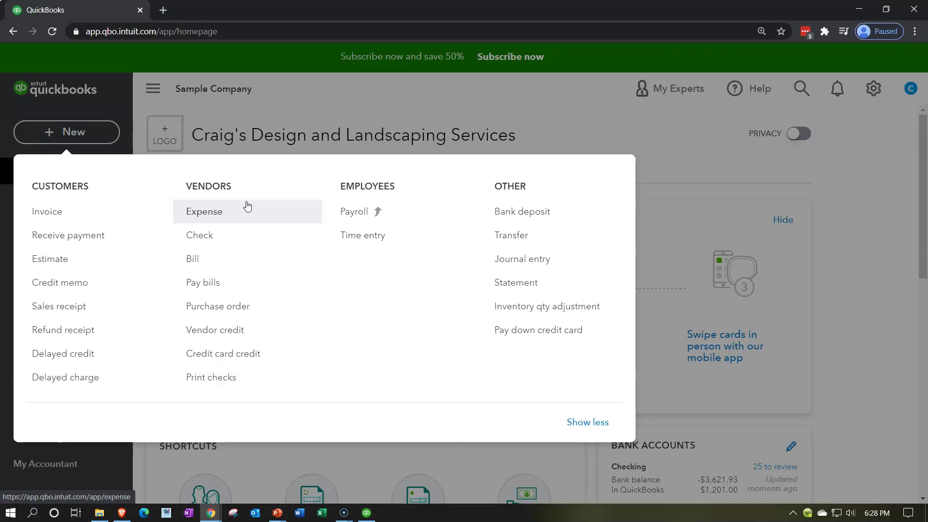
{"action": "left_click", "coordinate": [241, 229]}
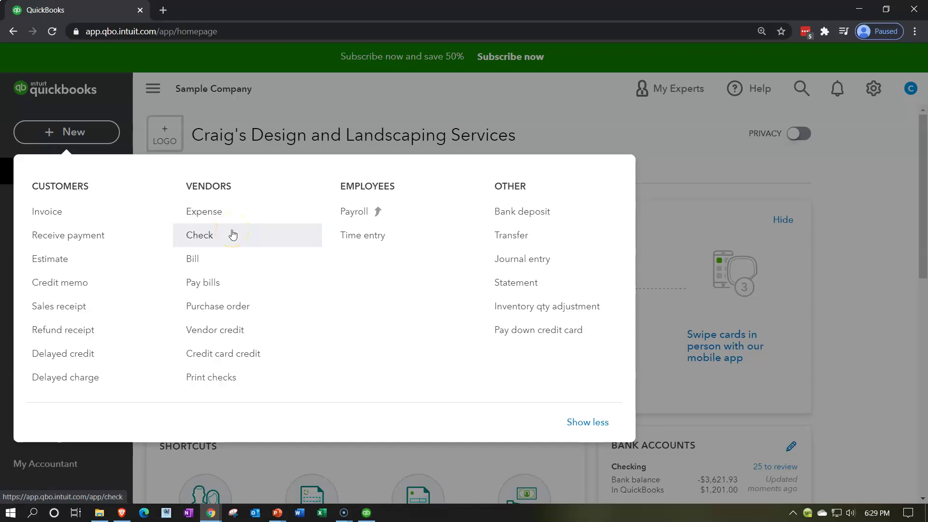
{"action": "left_click", "coordinate": [233, 234]}
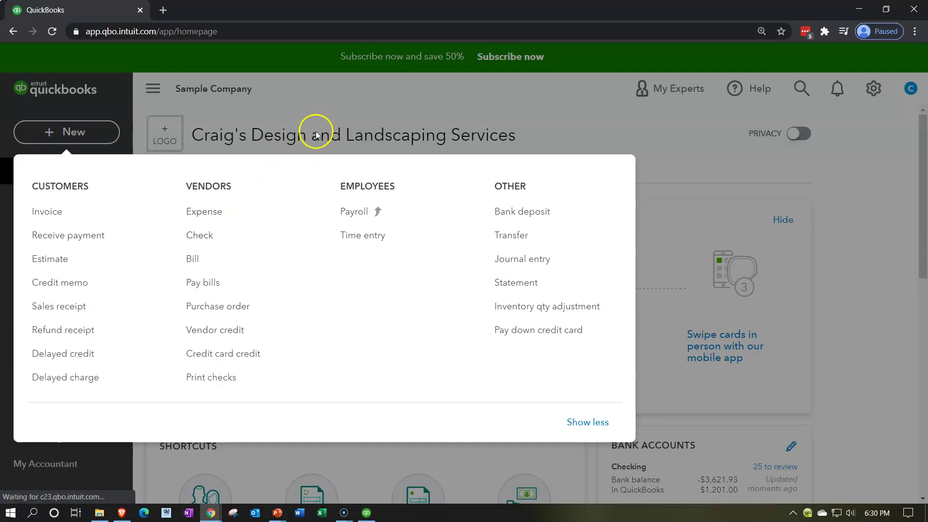
{"action": "left_click", "coordinate": [344, 110]}
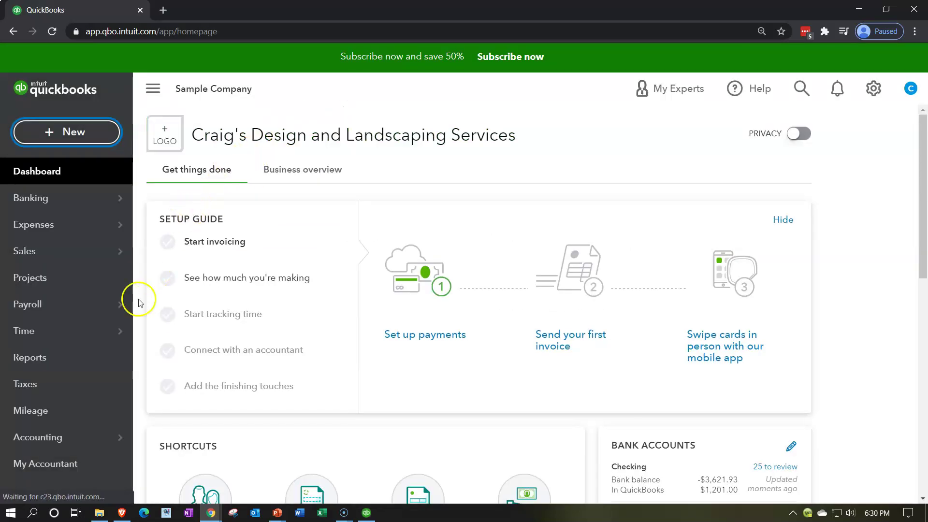
- Open the chart of accounts and view the register of the Checking account
{"action": "mouse_move", "coordinate": [79, 437]}
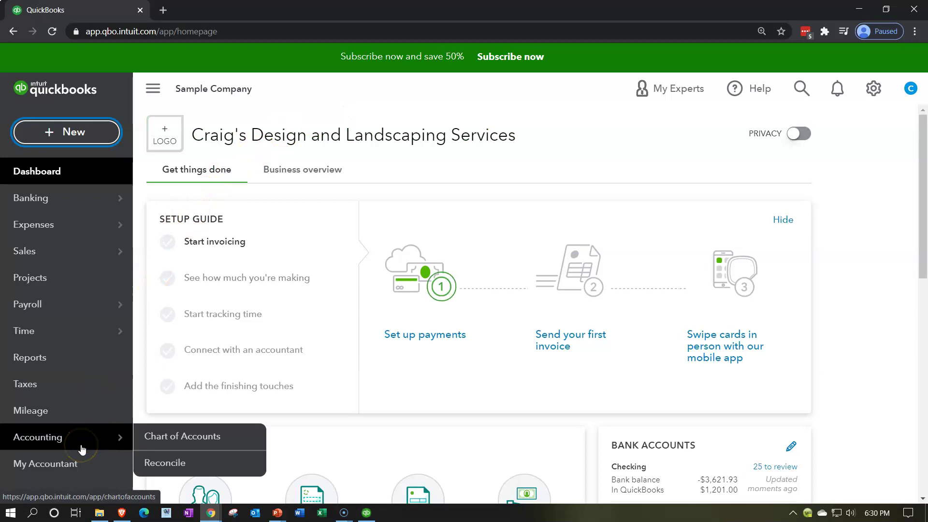
{"action": "left_click", "coordinate": [165, 444]}
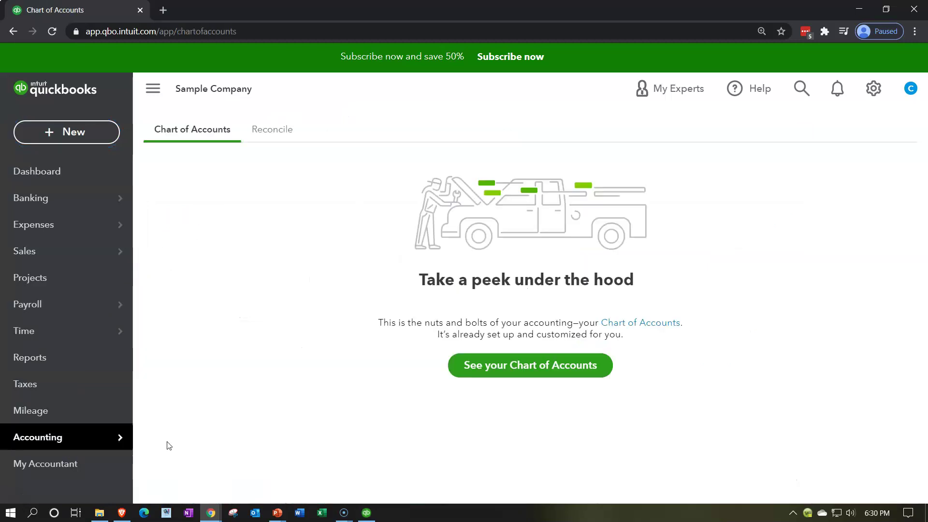
{"action": "left_click", "coordinate": [516, 377]}
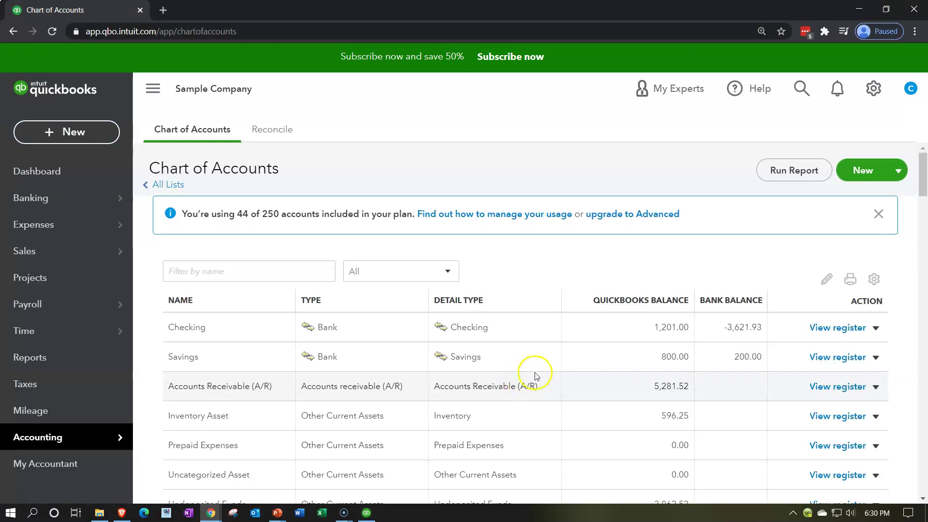
{"action": "left_click", "coordinate": [819, 329]}
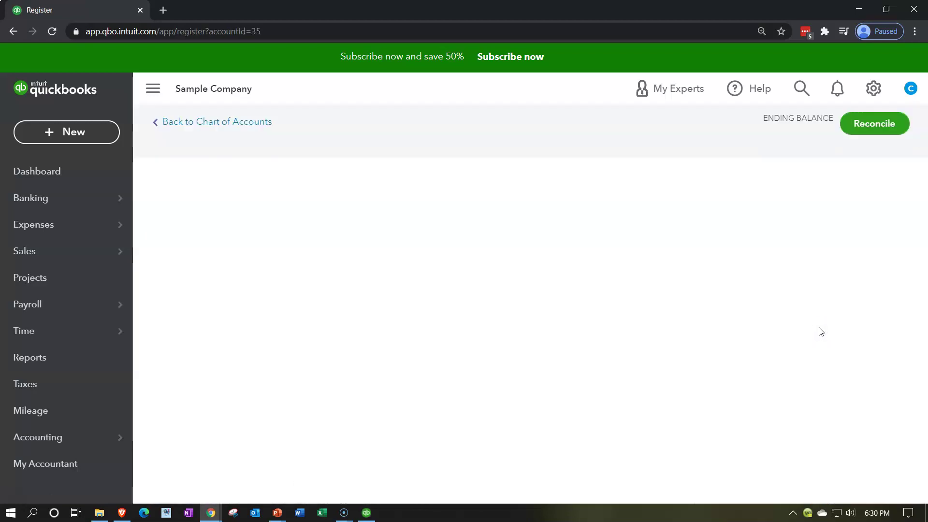
- Examine the payment, deposit and bill payment transactions listed in the Checking bank register
{"action": "left_click", "coordinate": [312, 245]}
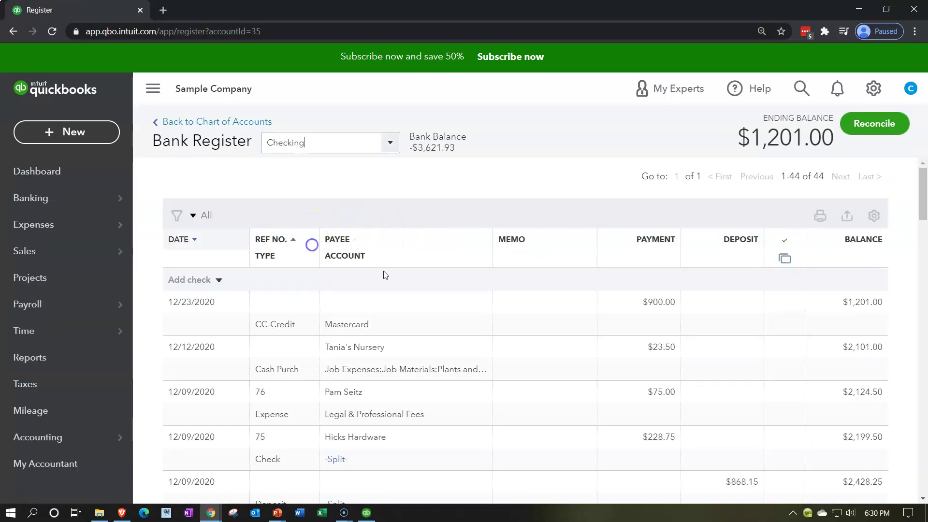
{"action": "scroll", "coordinate": [459, 292], "scroll_direction": "down", "scroll_amount": 1}
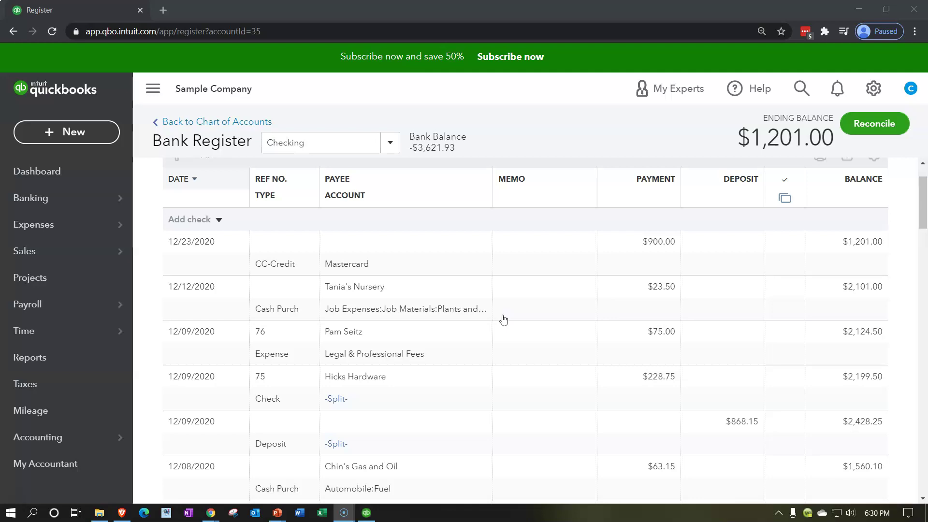
{"action": "scroll", "coordinate": [502, 321], "scroll_direction": "down", "scroll_amount": 3}
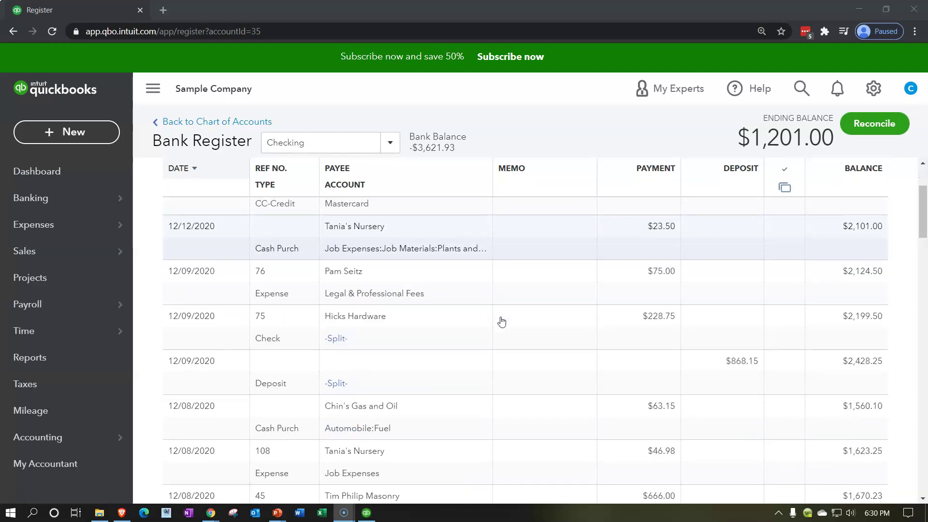
{"action": "scroll", "coordinate": [502, 321], "scroll_direction": "down", "scroll_amount": 1}
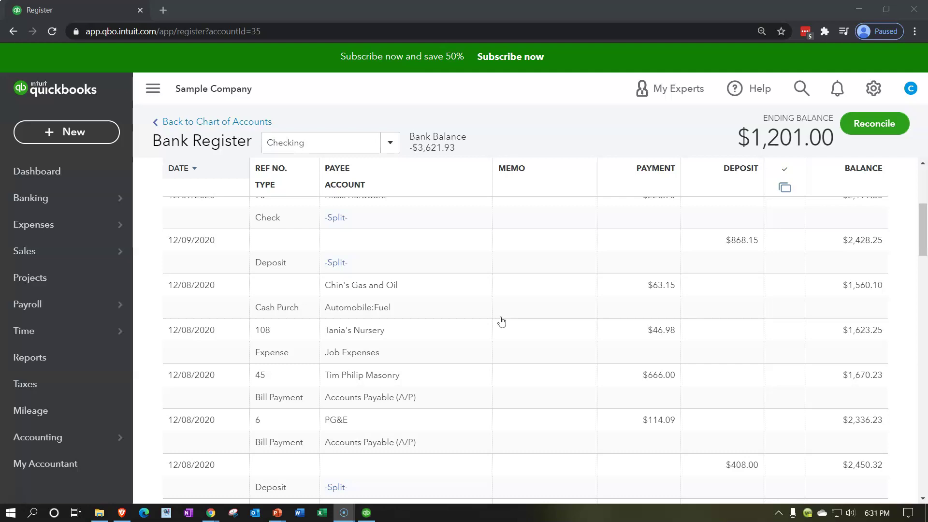
{"action": "scroll", "coordinate": [501, 321], "scroll_direction": "down", "scroll_amount": 1}
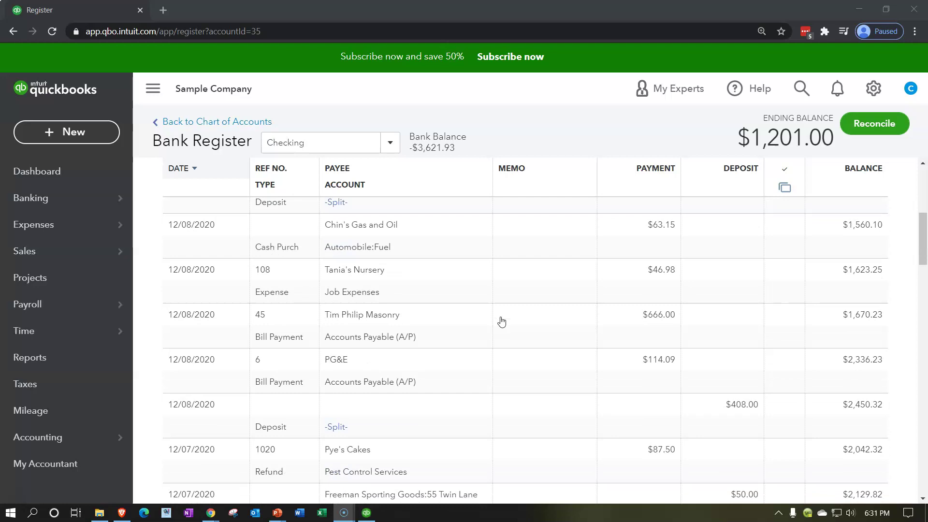
{"action": "left_click", "coordinate": [466, 327]}
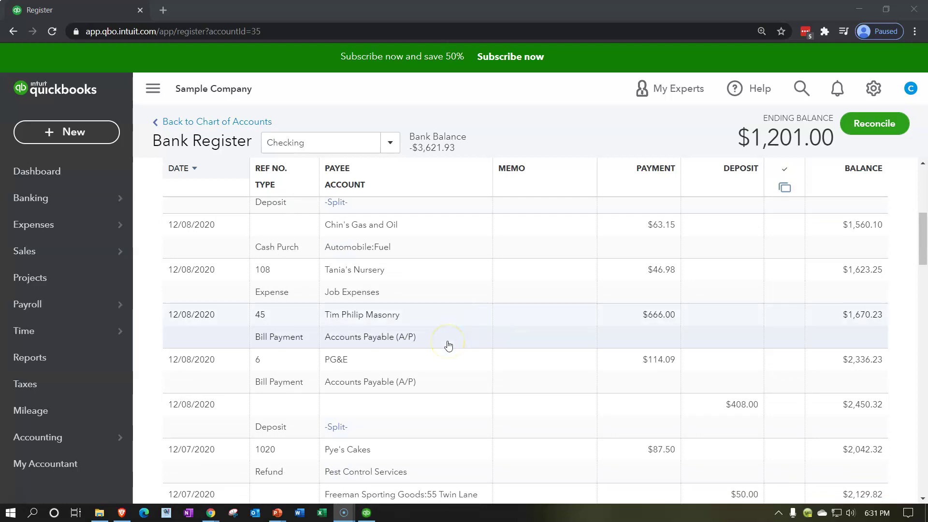
{"action": "scroll", "coordinate": [447, 346], "scroll_direction": "down", "scroll_amount": 1}
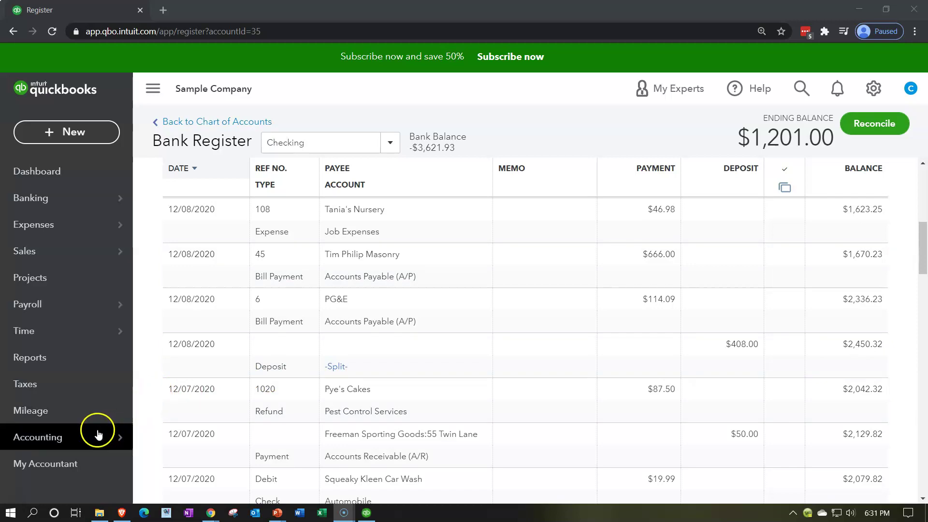
- Open the account reconciliation page, get started and postpone the introductory walkthrough
{"action": "mouse_move", "coordinate": [87, 438]}
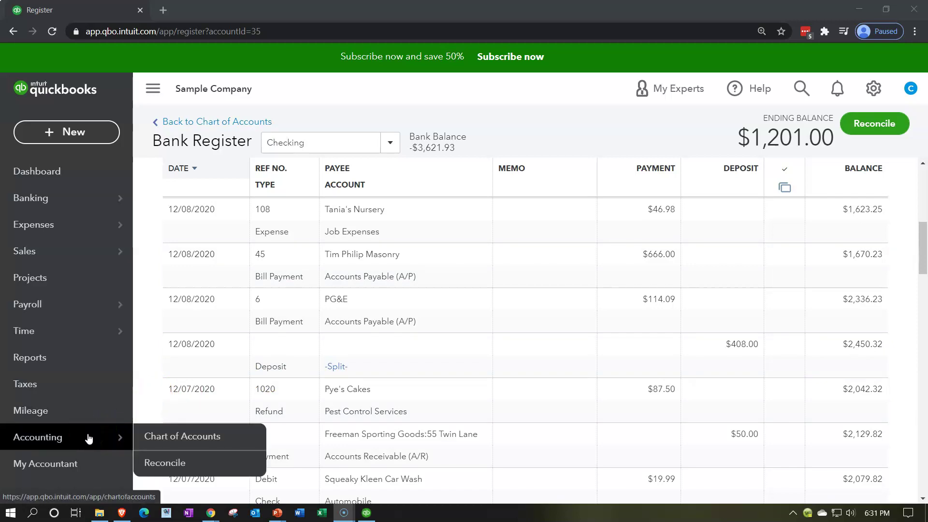
{"action": "left_click", "coordinate": [157, 438]}
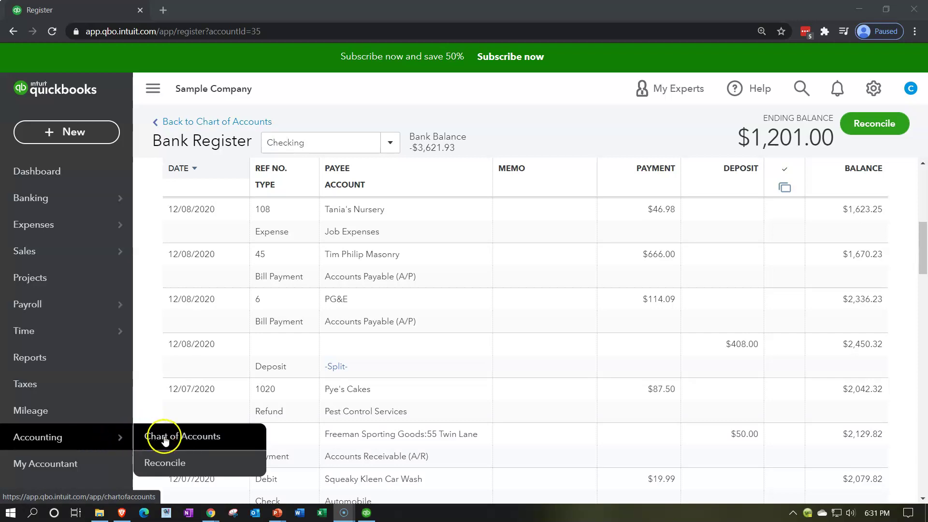
{"action": "left_click", "coordinate": [174, 464]}
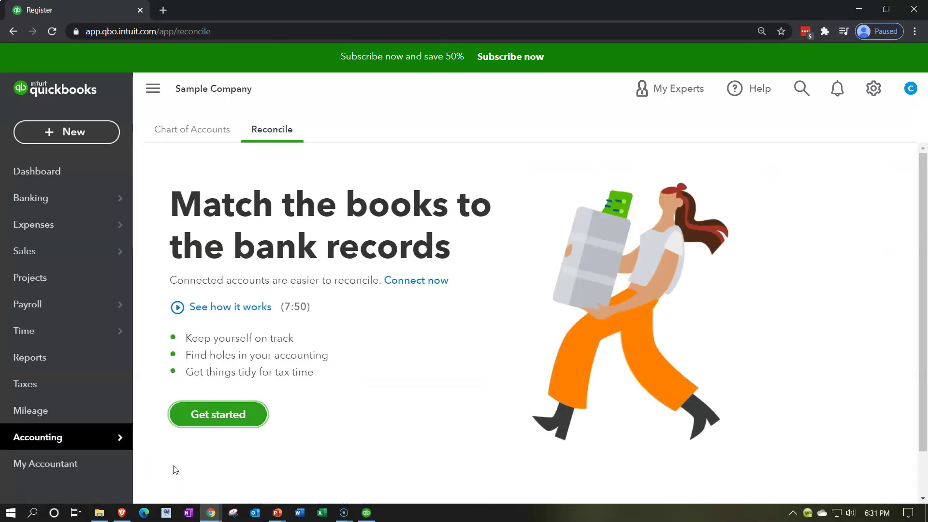
{"action": "left_click", "coordinate": [247, 418]}
{"action": "left_click", "coordinate": [274, 130]}
{"action": "left_click", "coordinate": [233, 415]}
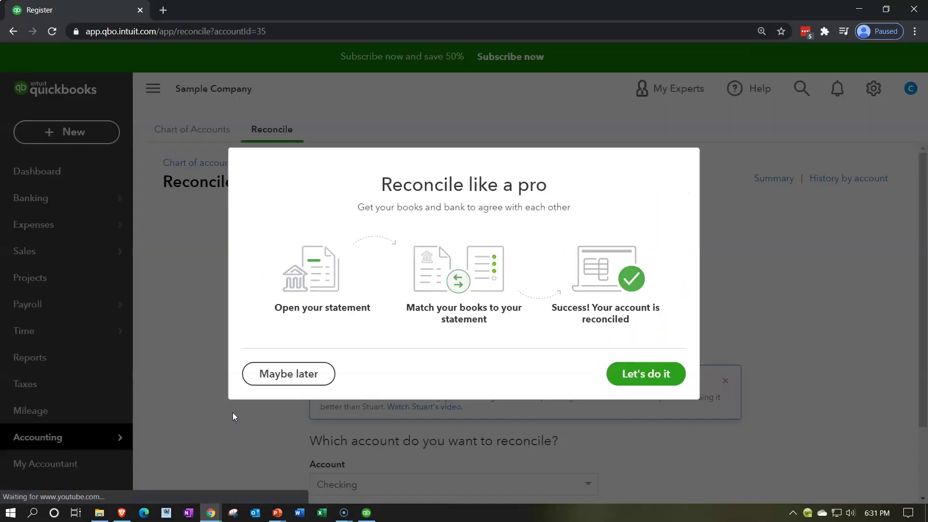
{"action": "left_click", "coordinate": [303, 377]}
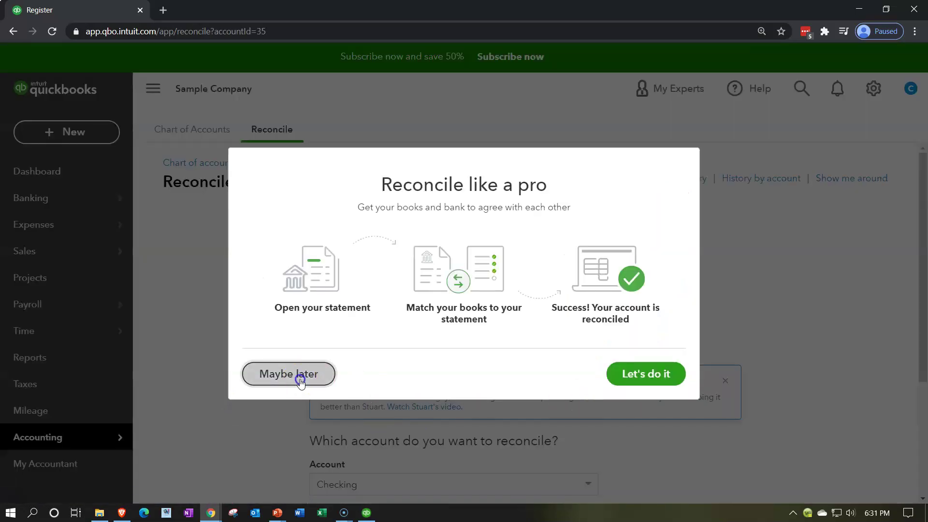
- Keep Checking as the account to reconcile and enter an ending balance of 6,000.00 and an ending date of 01/31/2021
{"action": "scroll", "coordinate": [273, 384], "scroll_direction": "down", "scroll_amount": 4}
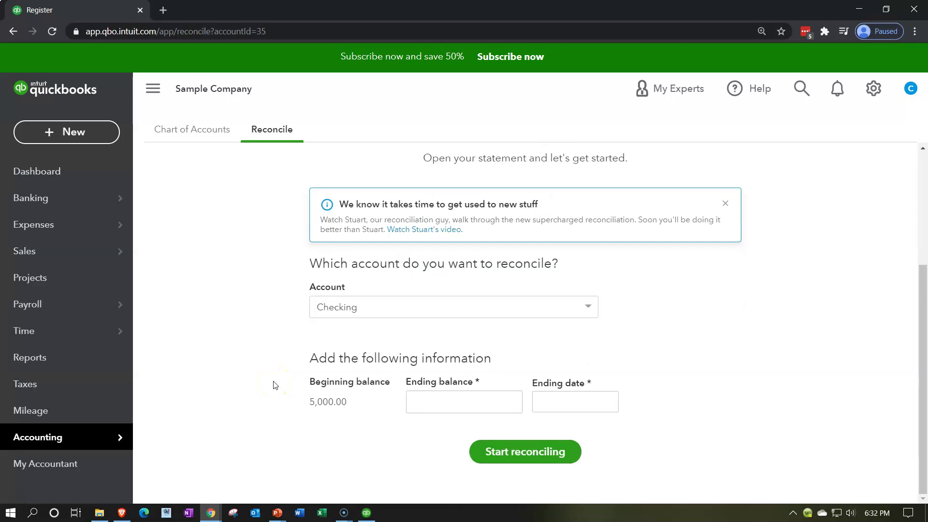
{"action": "left_click", "coordinate": [457, 306]}
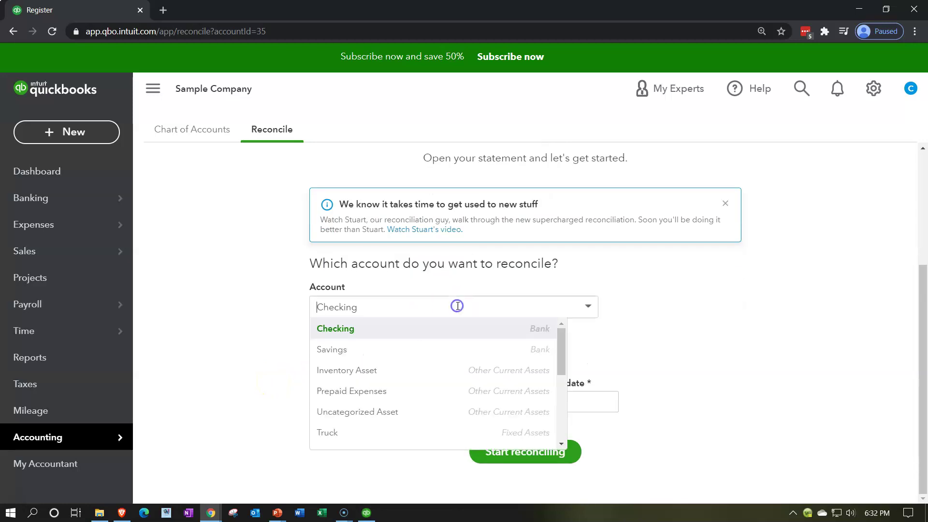
{"action": "left_click", "coordinate": [297, 369]}
{"action": "left_click", "coordinate": [407, 404]}
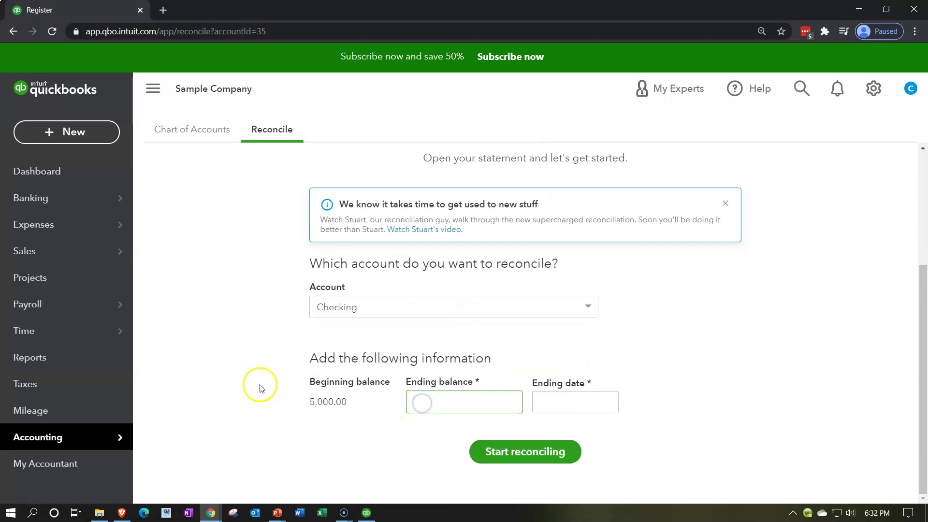
{"action": "type", "text": "6000"}
{"action": "key", "text": "Tab"}
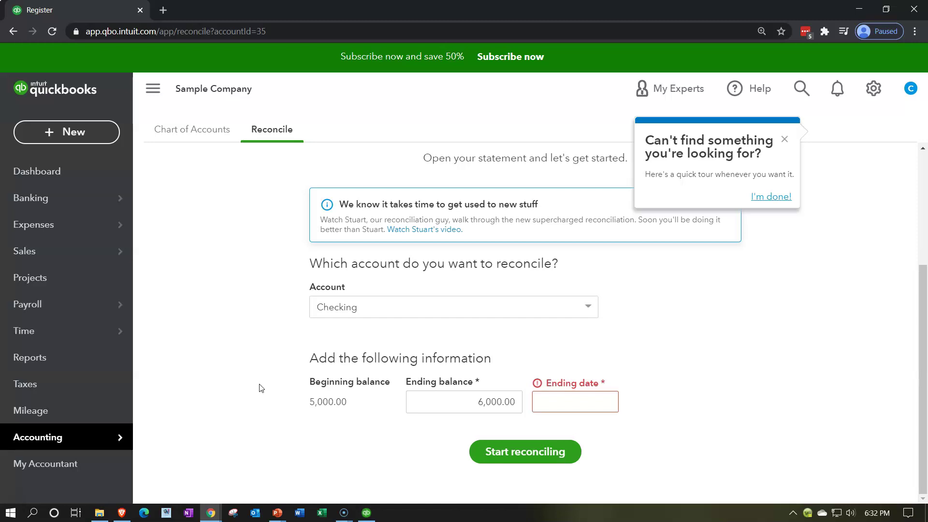
{"action": "left_click", "coordinate": [605, 403]}
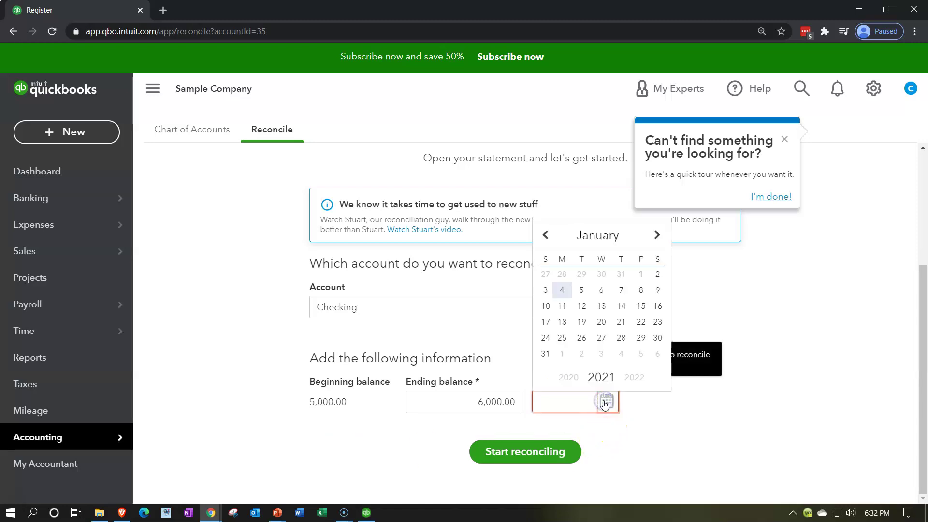
{"action": "left_click", "coordinate": [546, 354]}
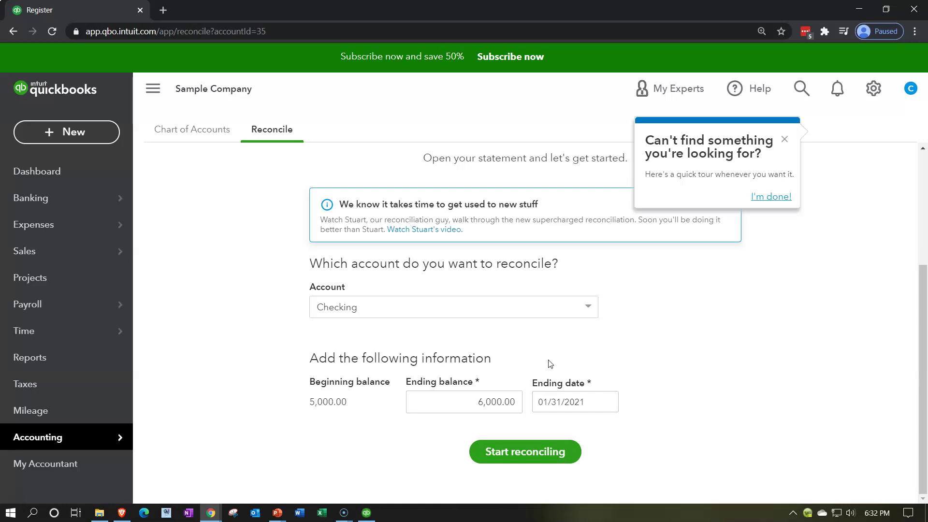
- Start reconciling the Checking account, dismissing the tips, and review the transactions available to clear
{"action": "left_click", "coordinate": [532, 463]}
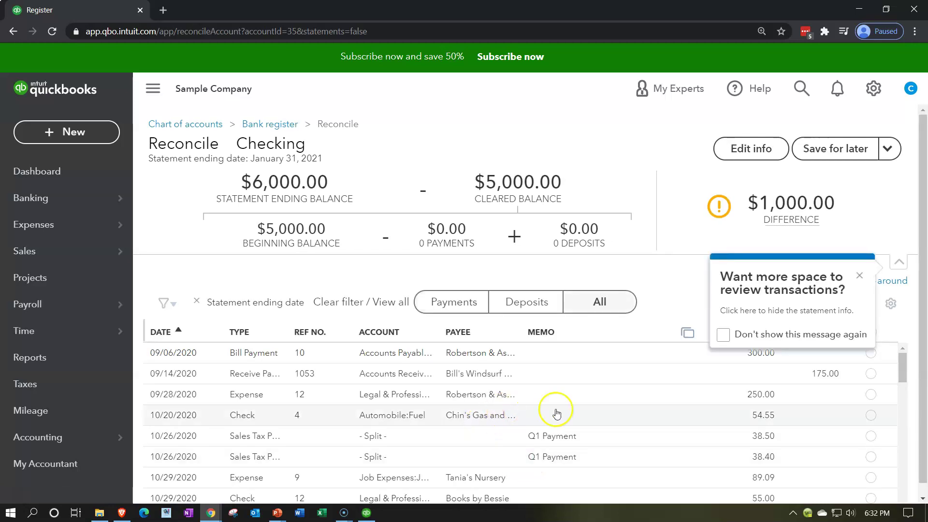
{"action": "left_click", "coordinate": [859, 276]}
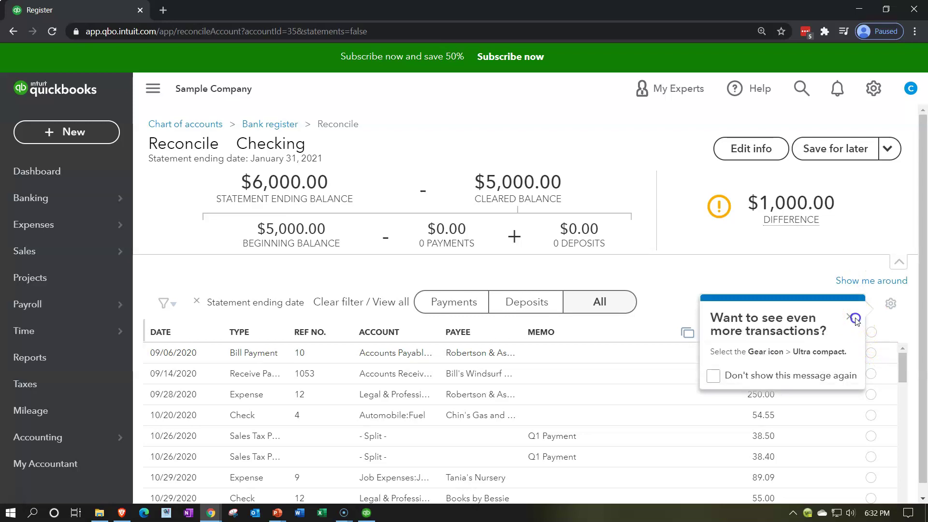
{"action": "left_click", "coordinate": [849, 317]}
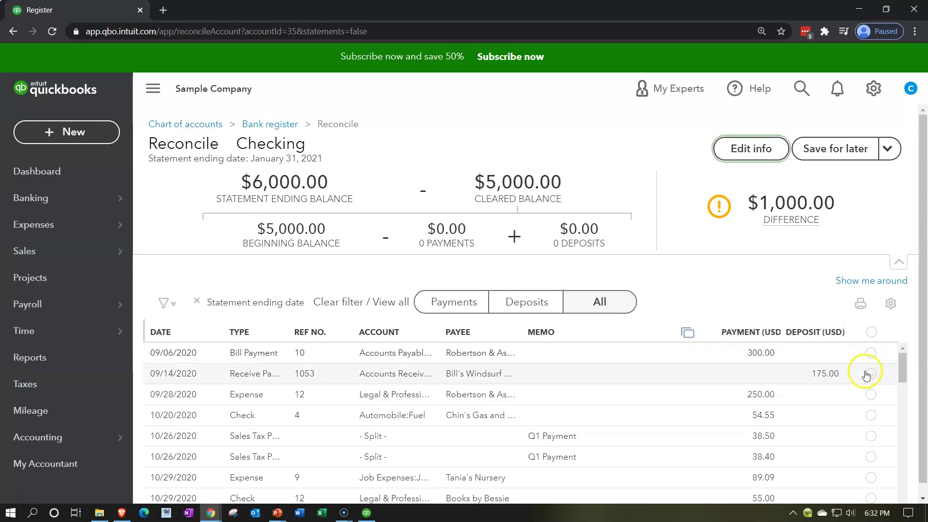
{"action": "scroll", "coordinate": [868, 381], "scroll_direction": "down", "scroll_amount": 1}
{"action": "scroll", "coordinate": [868, 381], "scroll_direction": "down", "scroll_amount": 2}
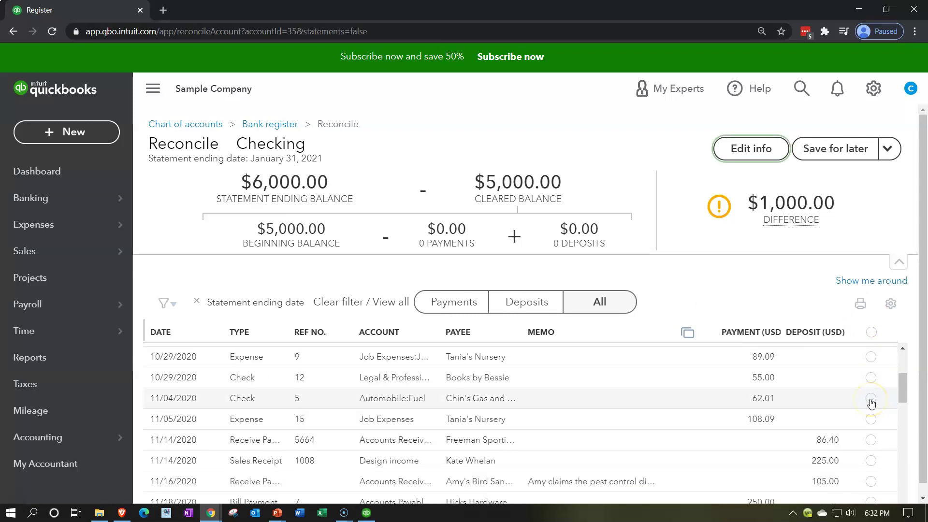
{"action": "scroll", "coordinate": [871, 403], "scroll_direction": "up", "scroll_amount": 2}
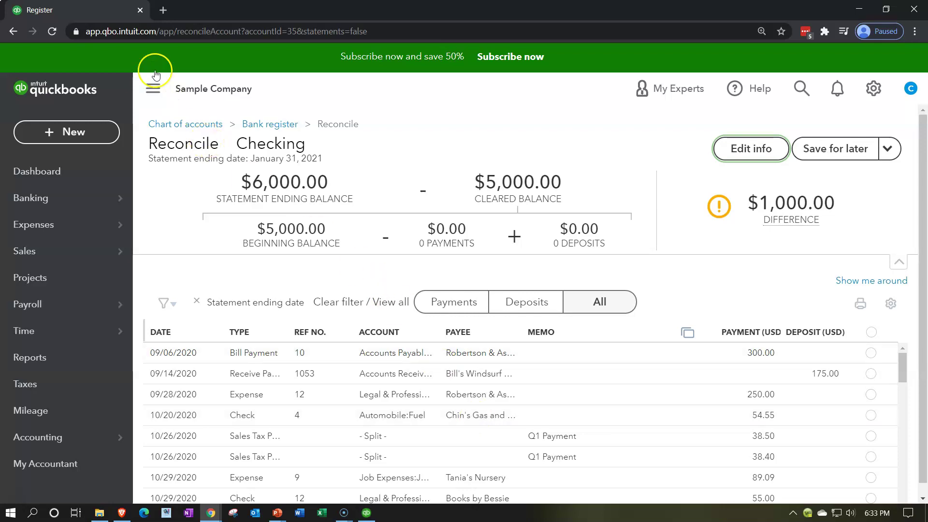
- Duplicate the browser tab holding the Checking reconciliation
{"action": "right_click", "coordinate": [106, 7]}
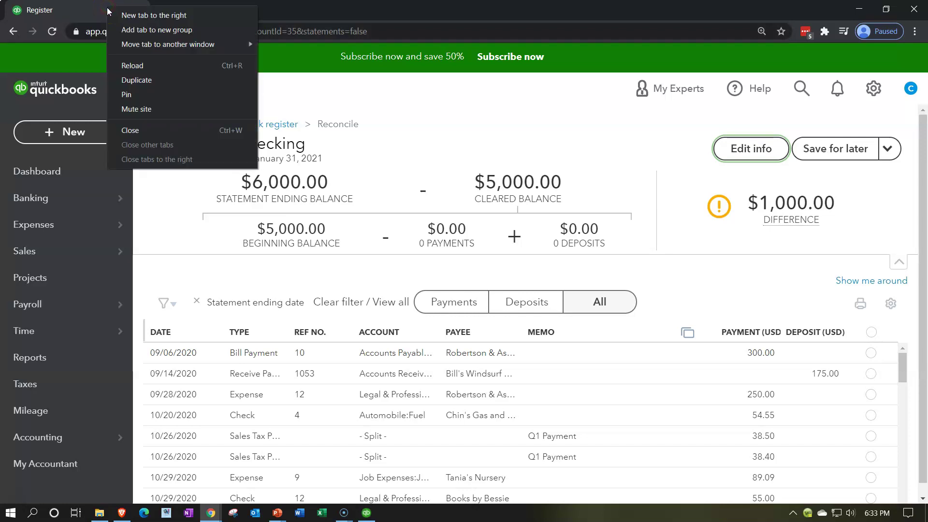
{"action": "left_click", "coordinate": [136, 80]}
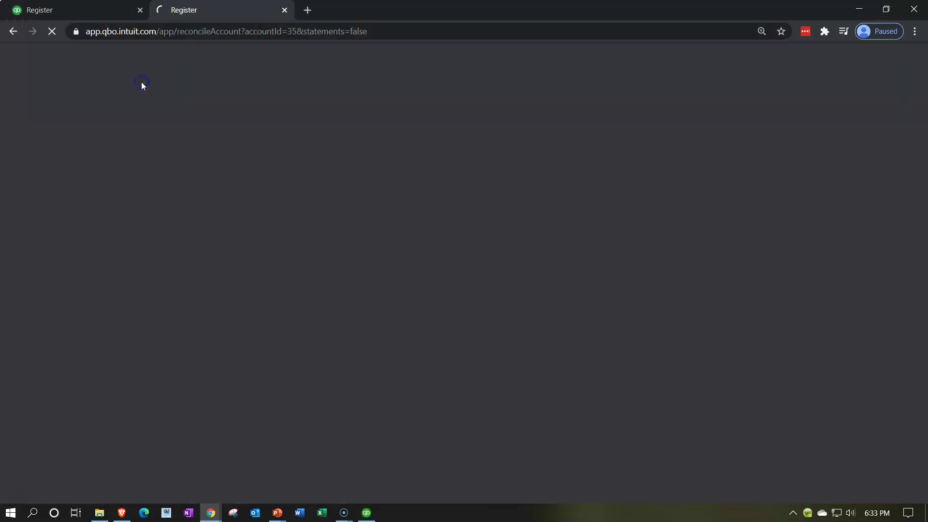
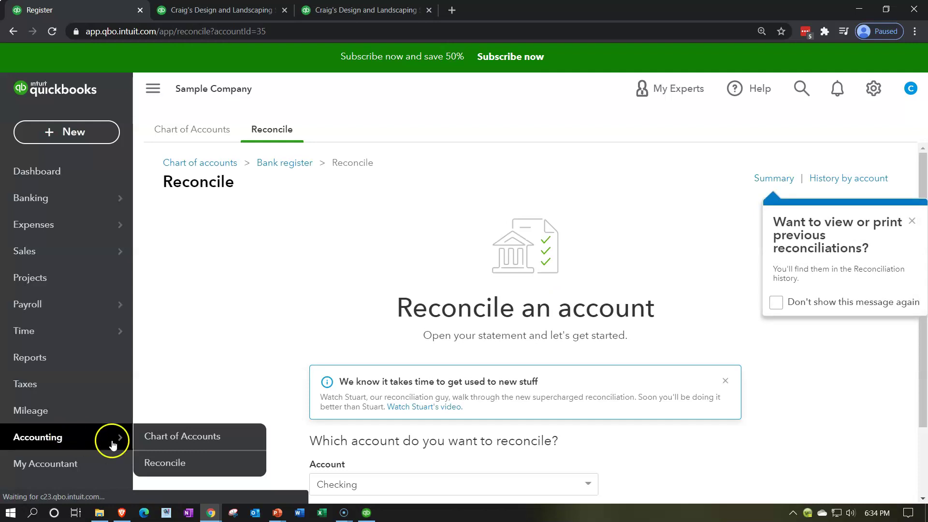
- Return to the chart of accounts in the first browser tab and reopen the Checking account's register
{"action": "left_click", "coordinate": [154, 442]}
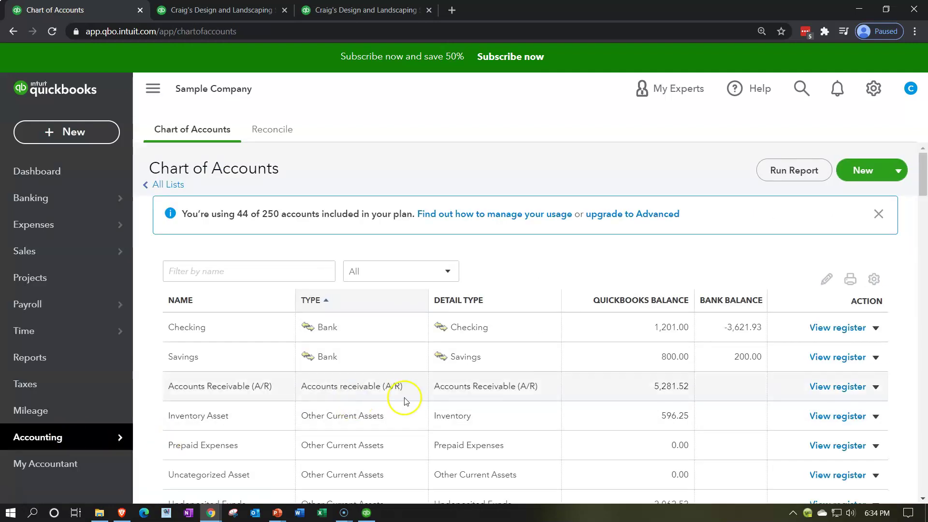
{"action": "left_click", "coordinate": [820, 330]}
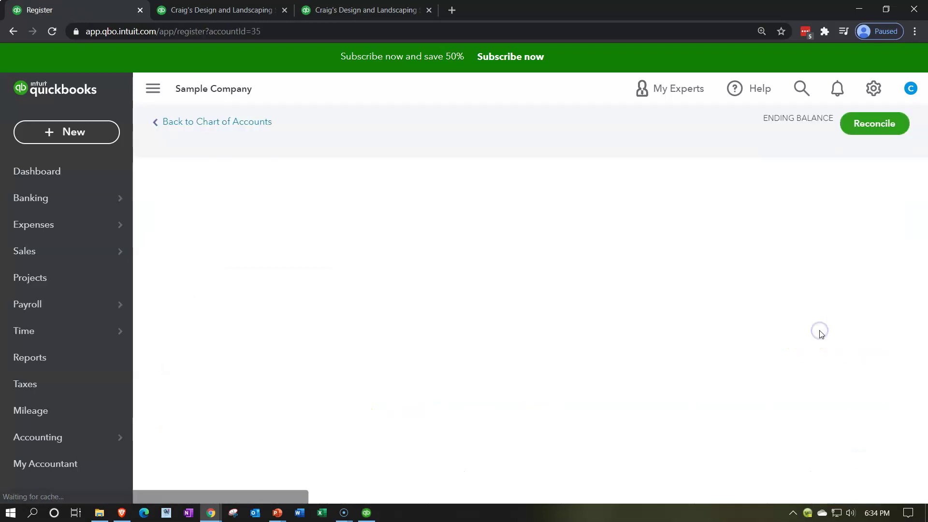
- Add a new check entry to the Checking register and date it 12/26/2020
{"action": "left_click", "coordinate": [312, 246]}
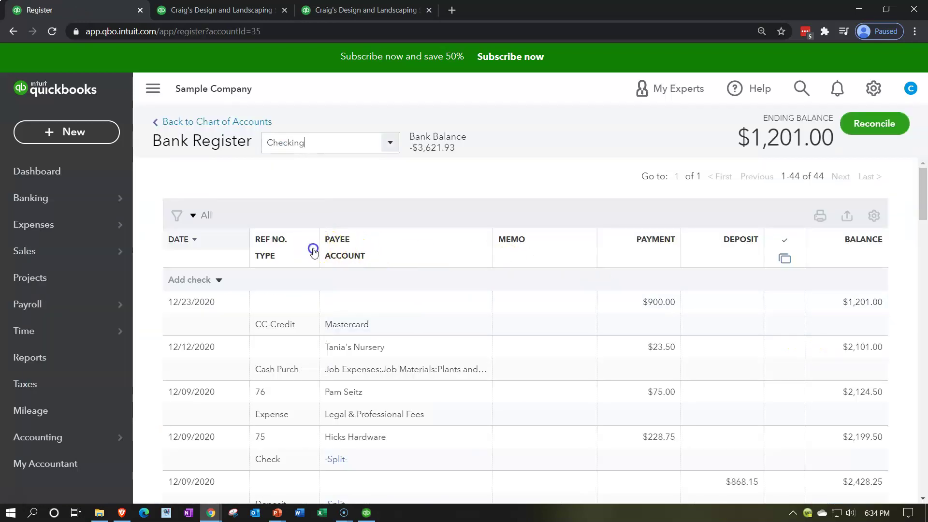
{"action": "left_click", "coordinate": [219, 282]}
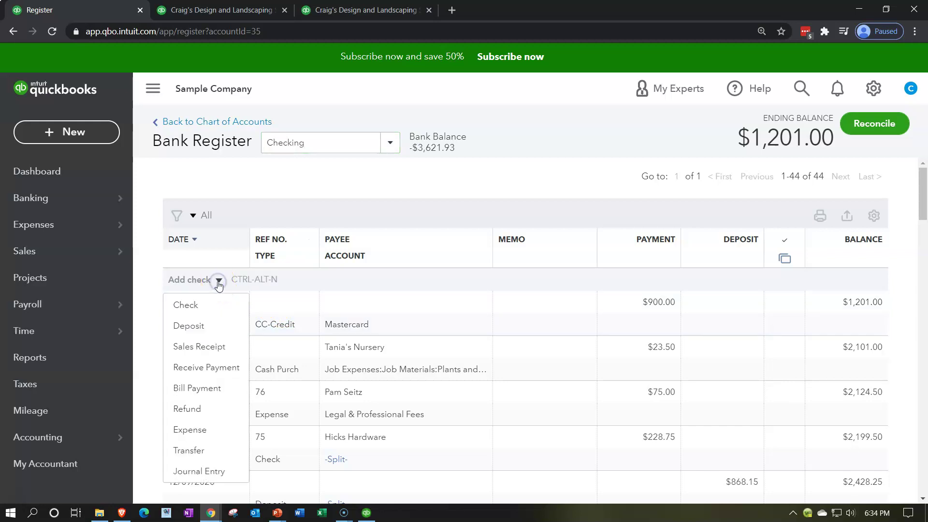
{"action": "left_click", "coordinate": [207, 304]}
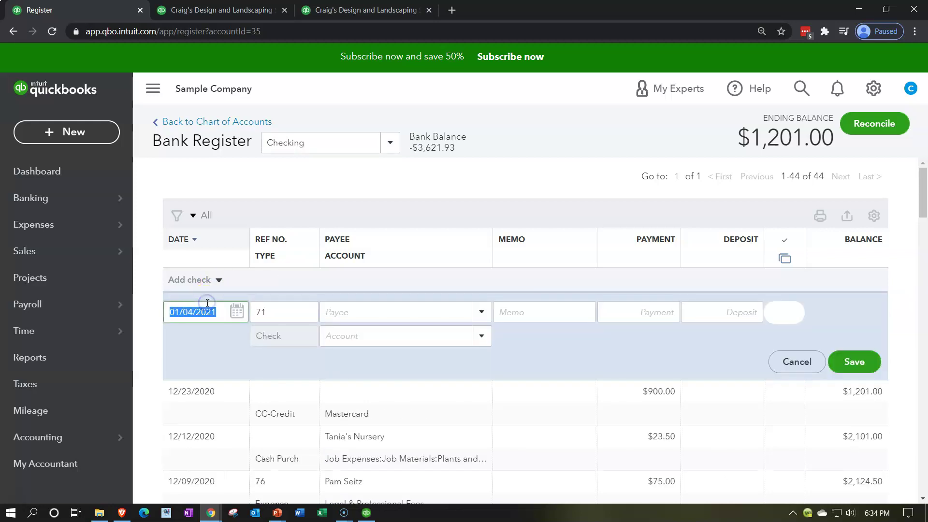
{"action": "left_click", "coordinate": [185, 309]}
{"action": "type", "text": "12"}
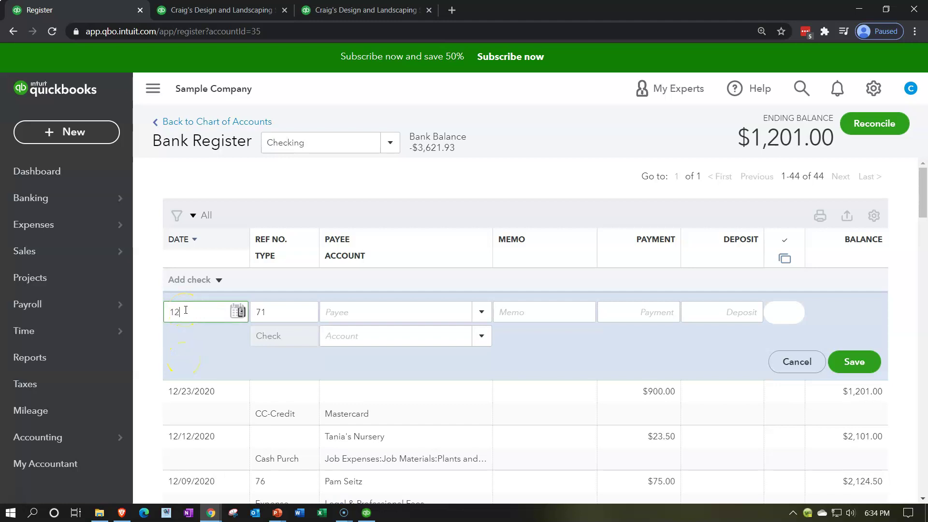
{"action": "type", "text": "28"}
{"action": "key", "text": "Tab"}
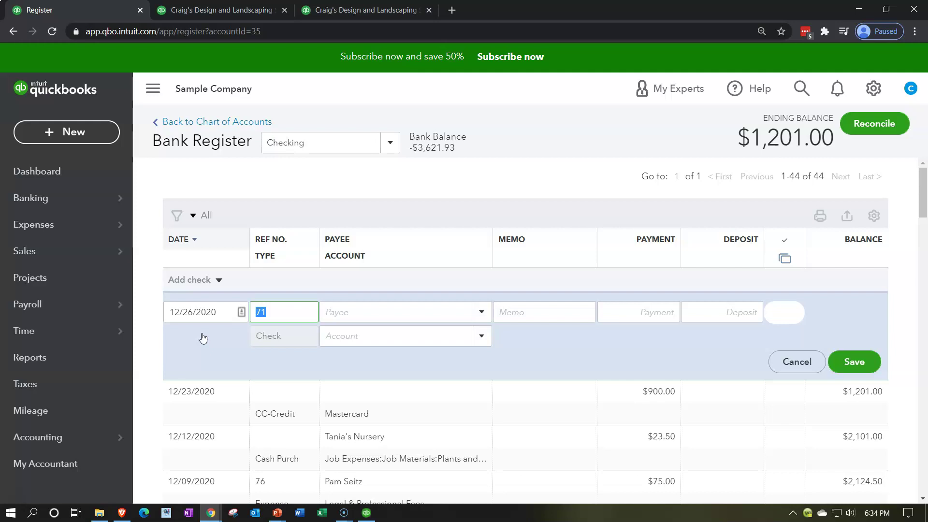
- Choose the vendor Bob's Burger Joint as the check's payee and leave the memo blank
{"action": "left_click", "coordinate": [253, 337]}
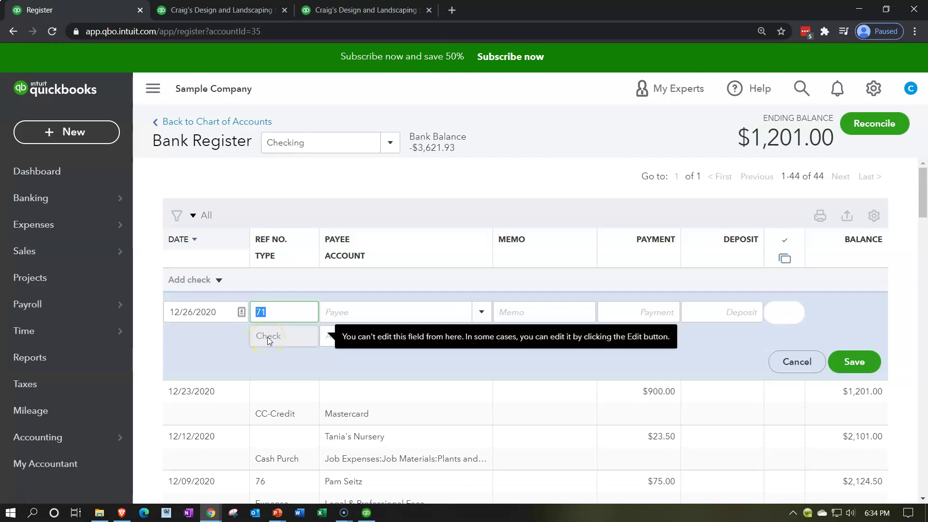
{"action": "left_click", "coordinate": [483, 313]}
{"action": "left_click", "coordinate": [482, 313]}
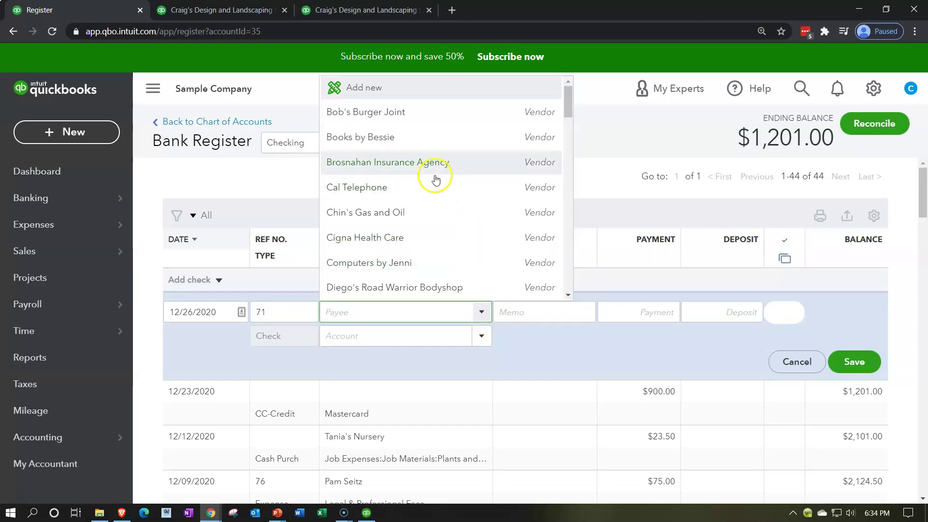
{"action": "left_click", "coordinate": [406, 116]}
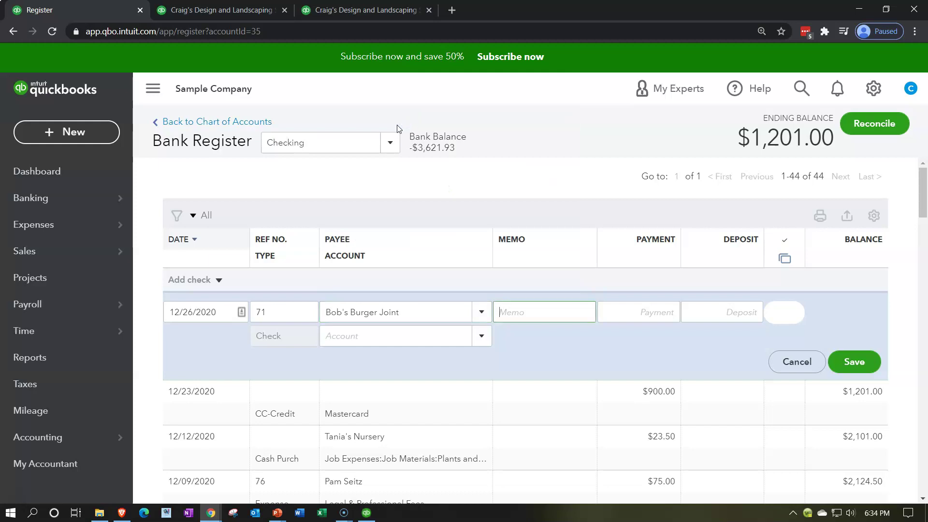
{"action": "key", "text": "Tab"}
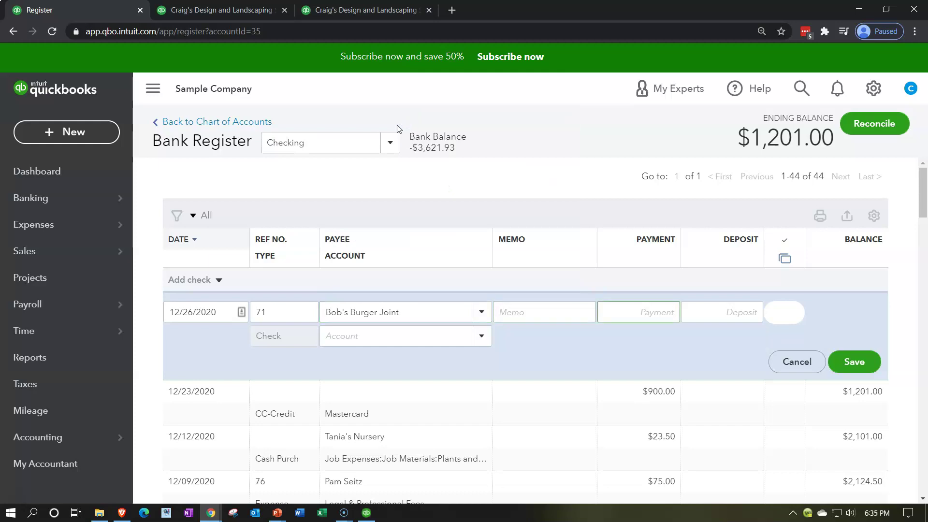
- Enter a payment of 500.00 assigned to the Meals and Entertainment account and save the check
{"action": "type", "text": "500"}
{"action": "key", "text": "Tab"}
{"action": "key", "text": "Tab"}
{"action": "key", "text": "Tab"}
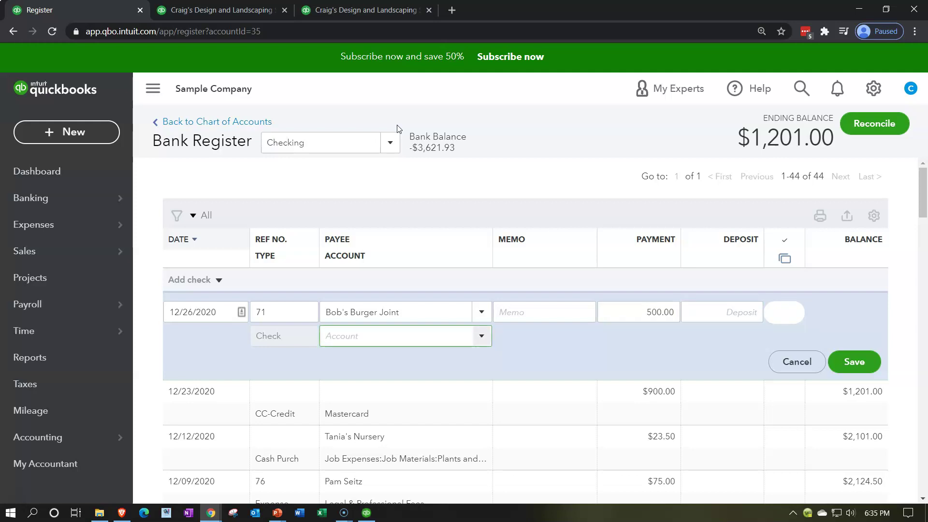
{"action": "type", "text": "ment"}
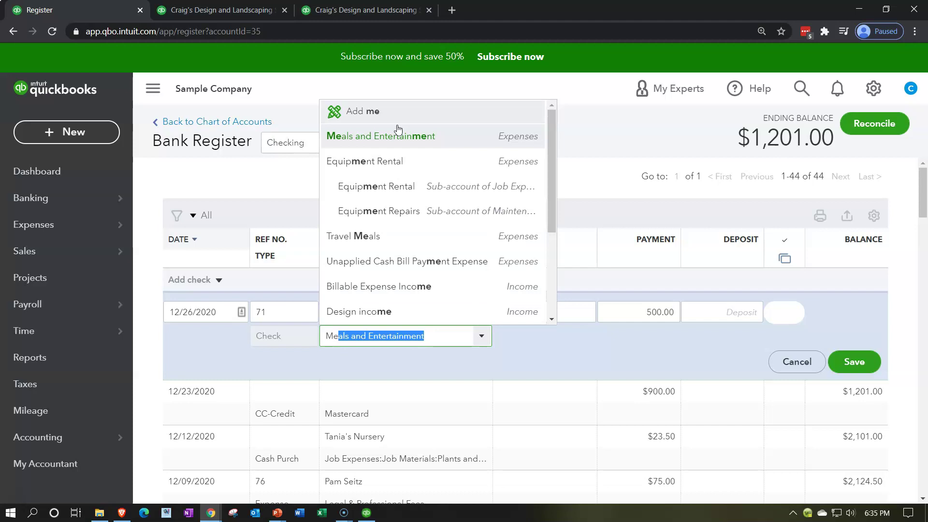
{"action": "left_click", "coordinate": [398, 130]}
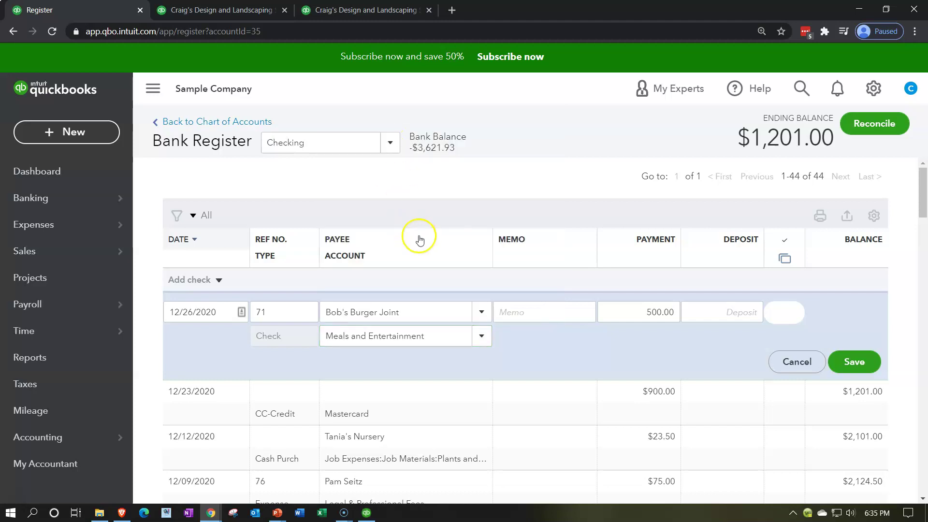
{"action": "left_click", "coordinate": [841, 370]}
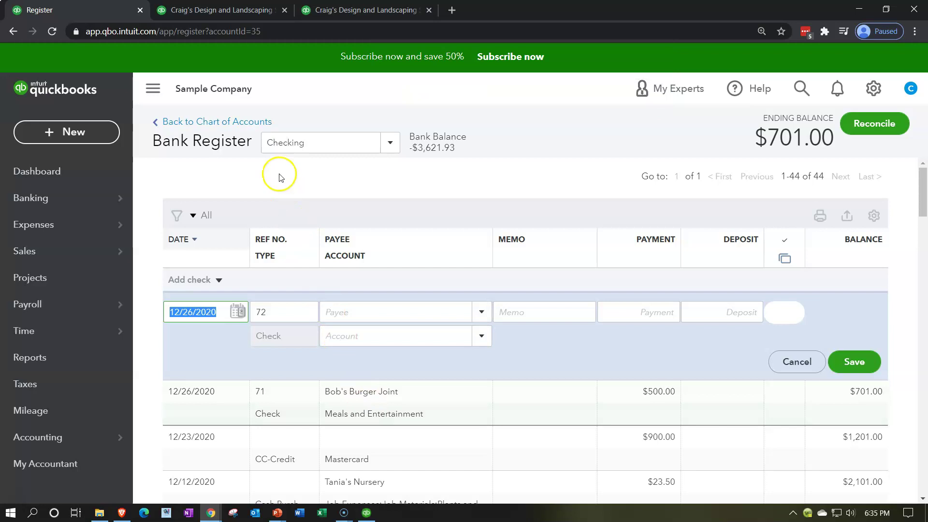
- Reload the balance sheet report in its browser tab, hide the navigation sidebar and enlarge the page
{"action": "left_click", "coordinate": [229, 16]}
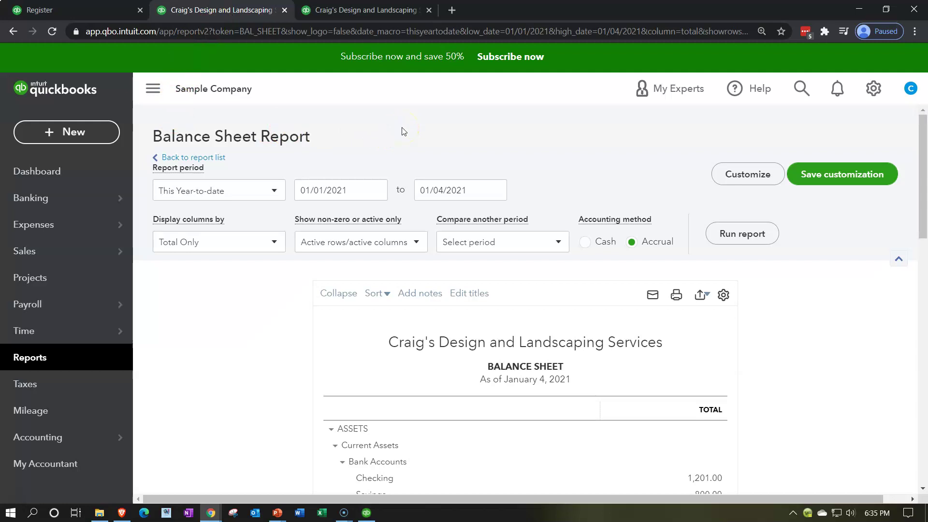
{"action": "left_click", "coordinate": [53, 32]}
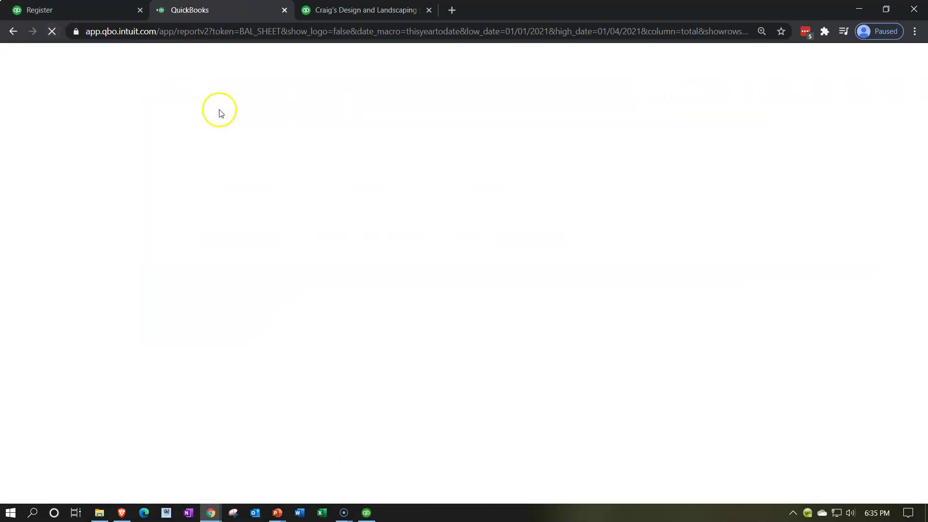
{"action": "left_click", "coordinate": [155, 89]}
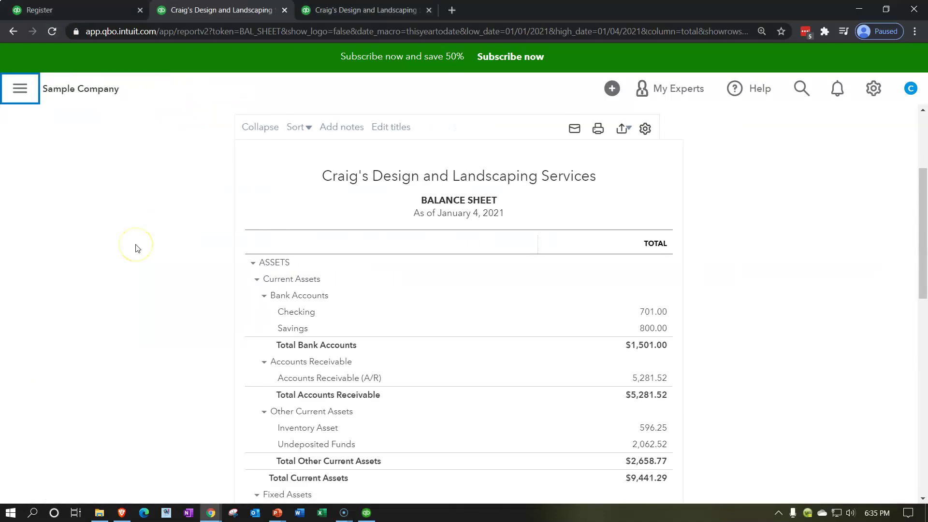
{"action": "key", "text": "ctrl+plus"}
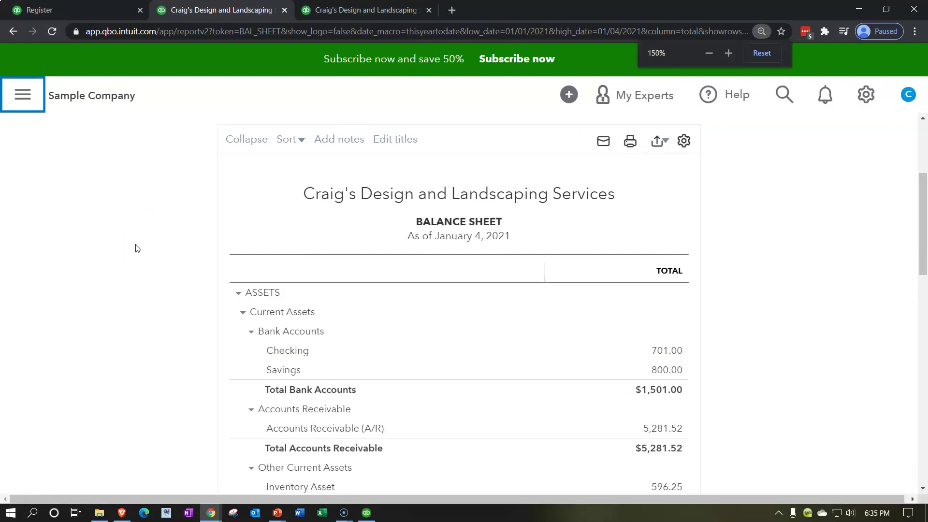
{"action": "key", "text": "ctrl+plus"}
{"action": "key", "text": "ctrl+minus"}
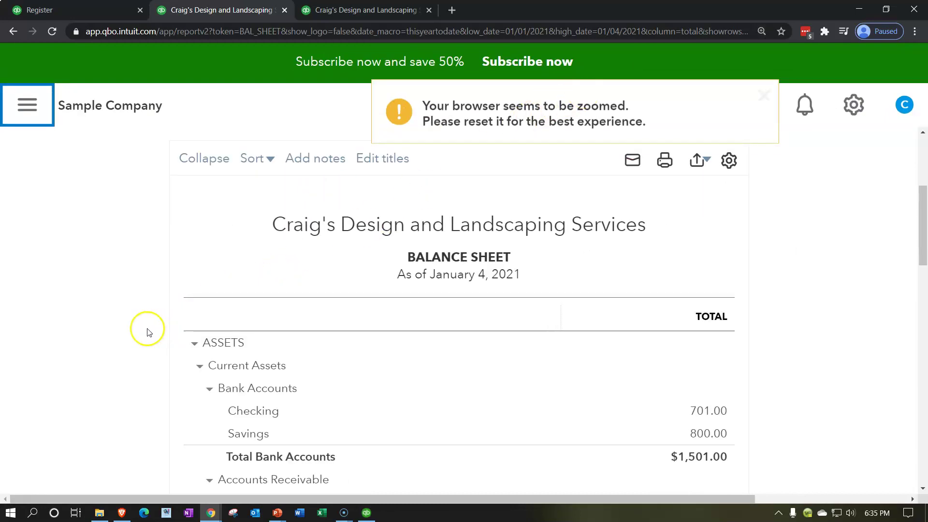
- Run the balance sheet for 01/01/2020 to 12/31/2020 and bring its bank accounts into view
{"action": "scroll", "coordinate": [149, 333], "scroll_direction": "up", "scroll_amount": 4}
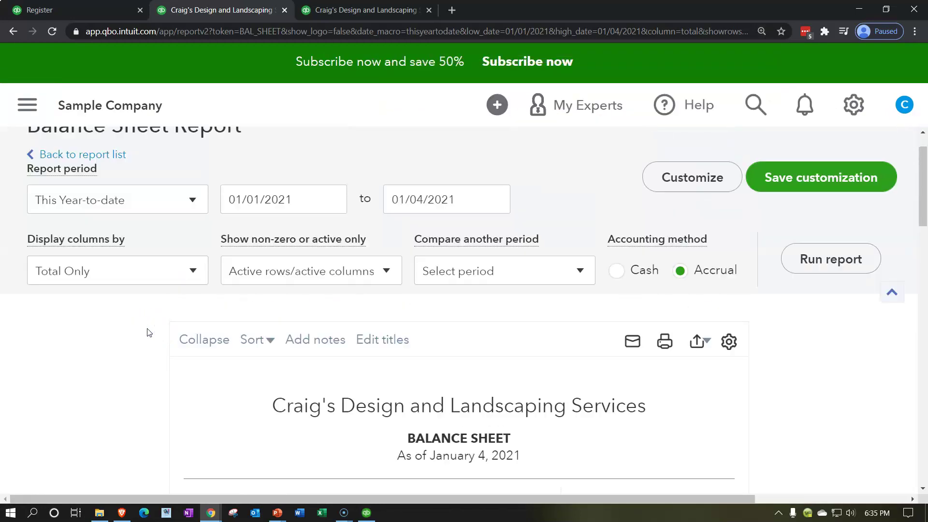
{"action": "left_click", "coordinate": [319, 198]}
{"action": "left_click_drag", "start_coordinate": [304, 201], "coordinate": [124, 314]}
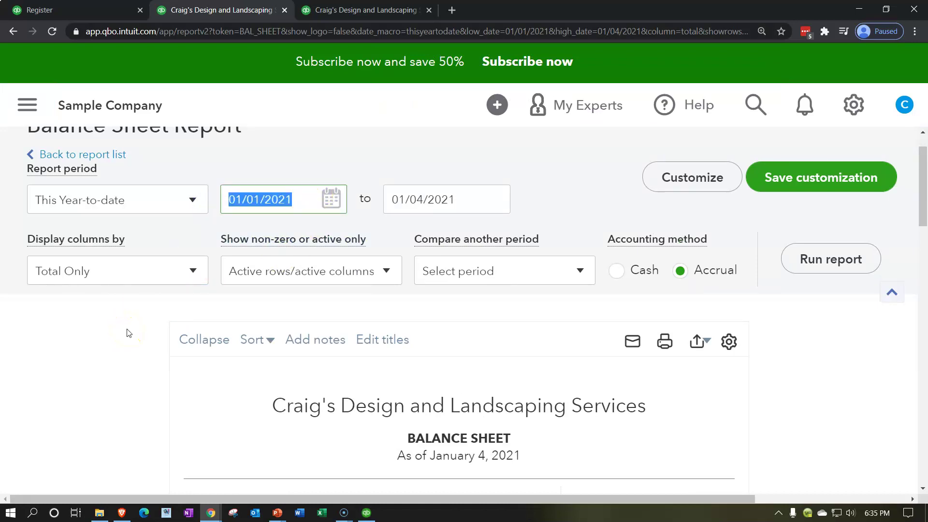
{"action": "type", "text": "01012020"}
{"action": "key", "text": "Tab"}
{"action": "type", "text": "12312020"}
{"action": "key", "text": "Tab"}
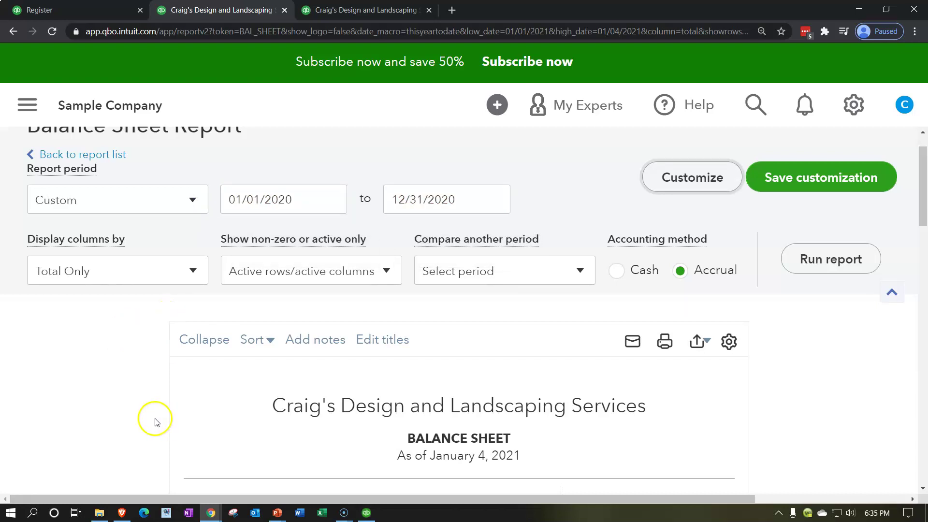
{"action": "left_click", "coordinate": [816, 259]}
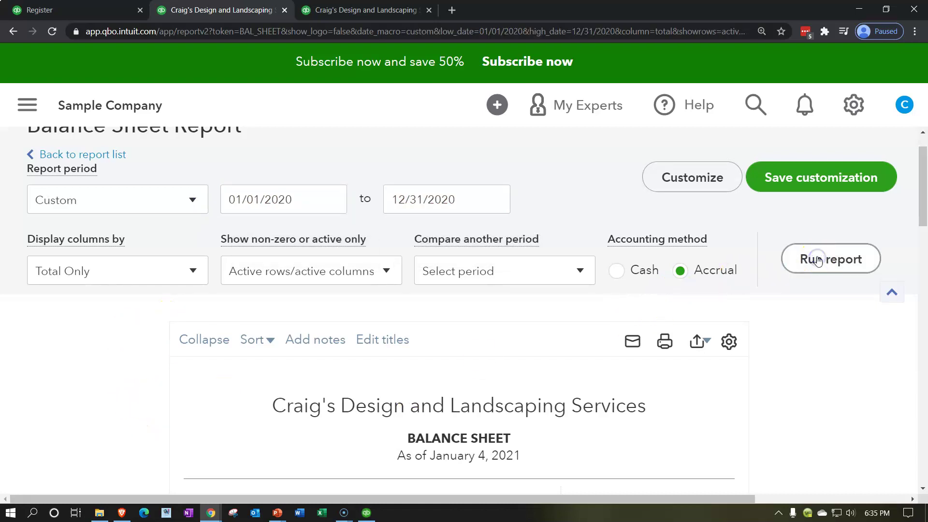
{"action": "scroll", "coordinate": [783, 261], "scroll_direction": "down", "scroll_amount": 4}
{"action": "scroll", "coordinate": [758, 272], "scroll_direction": "down", "scroll_amount": 4}
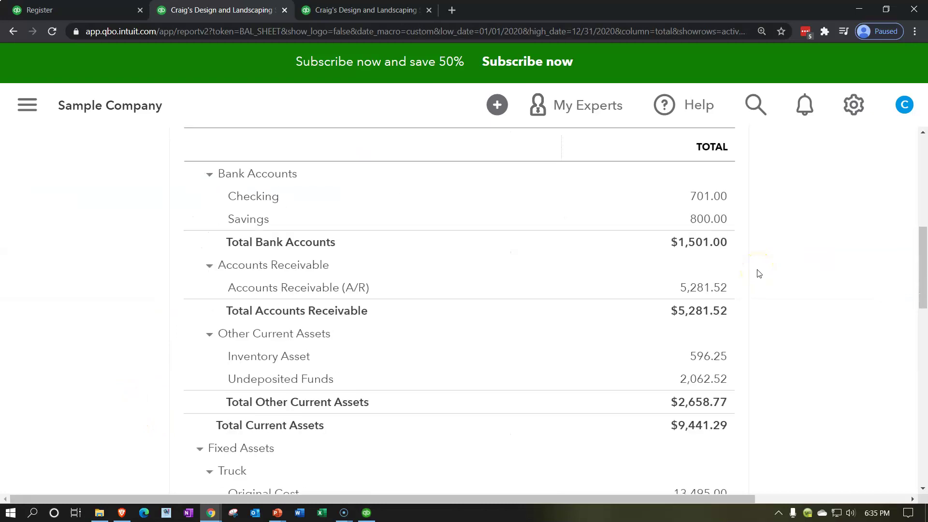
- Open the transaction detail behind the Checking balance, find the Bob's Burger Joint check, and return to the balance sheet
{"action": "left_click", "coordinate": [702, 203]}
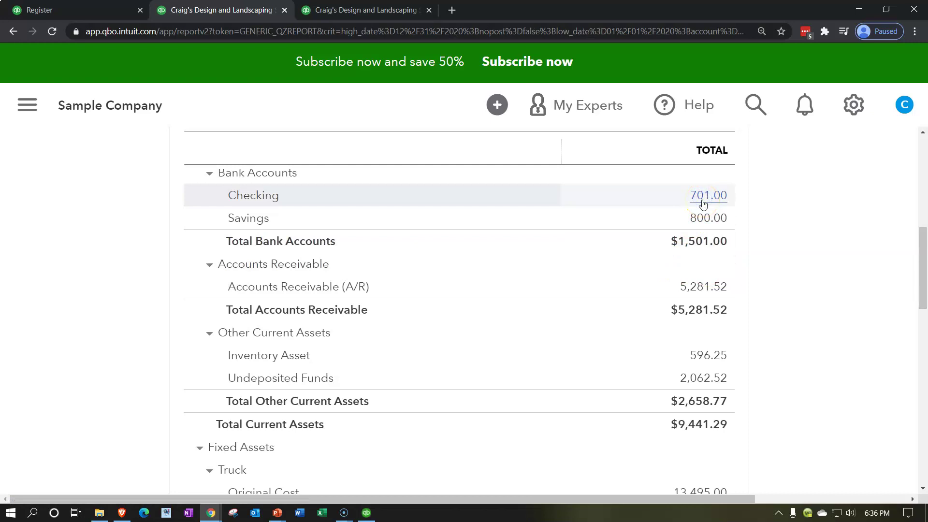
{"action": "scroll", "coordinate": [503, 290], "scroll_direction": "down", "scroll_amount": 3}
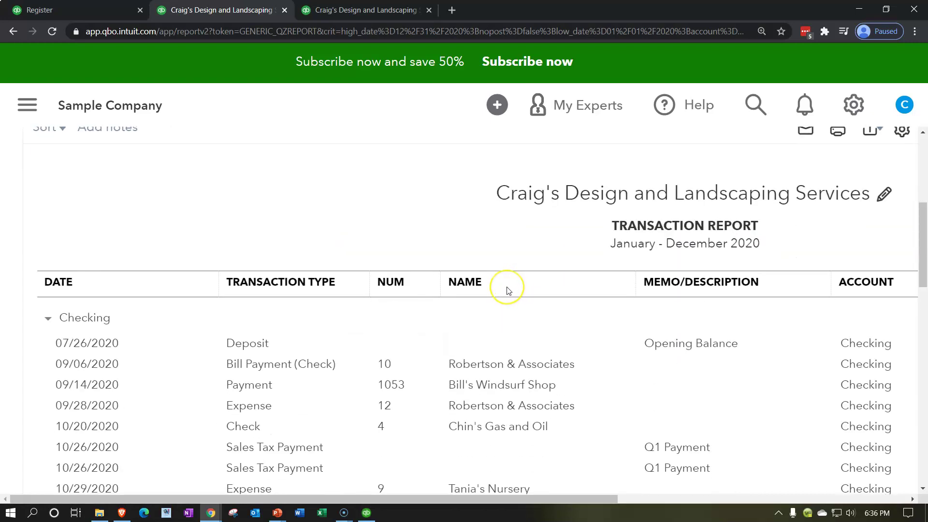
{"action": "scroll", "coordinate": [508, 290], "scroll_direction": "down", "scroll_amount": 15}
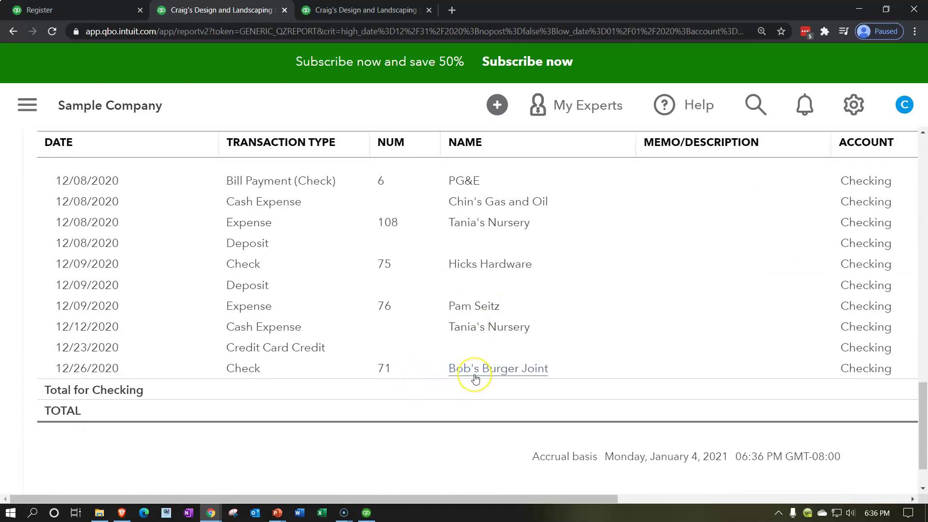
{"action": "scroll", "coordinate": [304, 353], "scroll_direction": "up", "scroll_amount": 20}
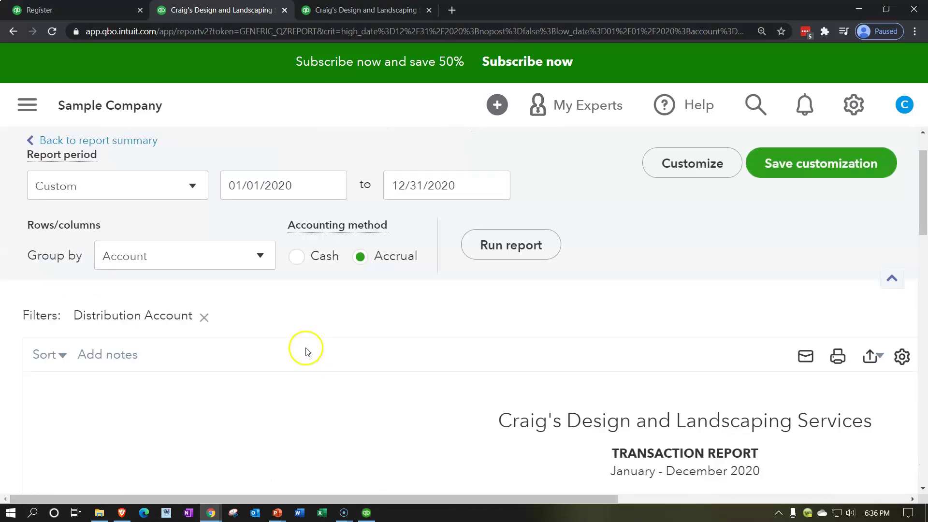
{"action": "left_click", "coordinate": [136, 201]}
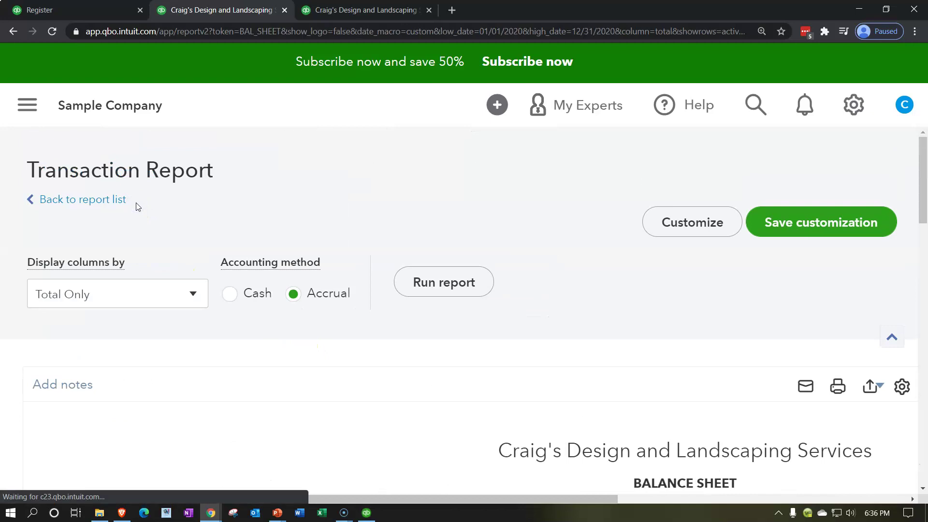
{"action": "left_click", "coordinate": [185, 182]}
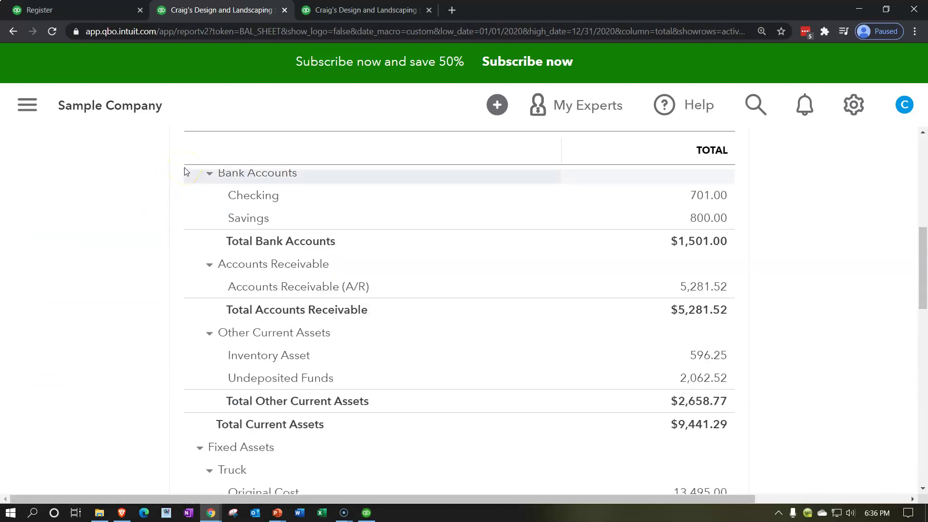
- Switch to the profit and loss report's browser tab, enlarge the page and hide the navigation sidebar
{"action": "left_click", "coordinate": [355, 13]}
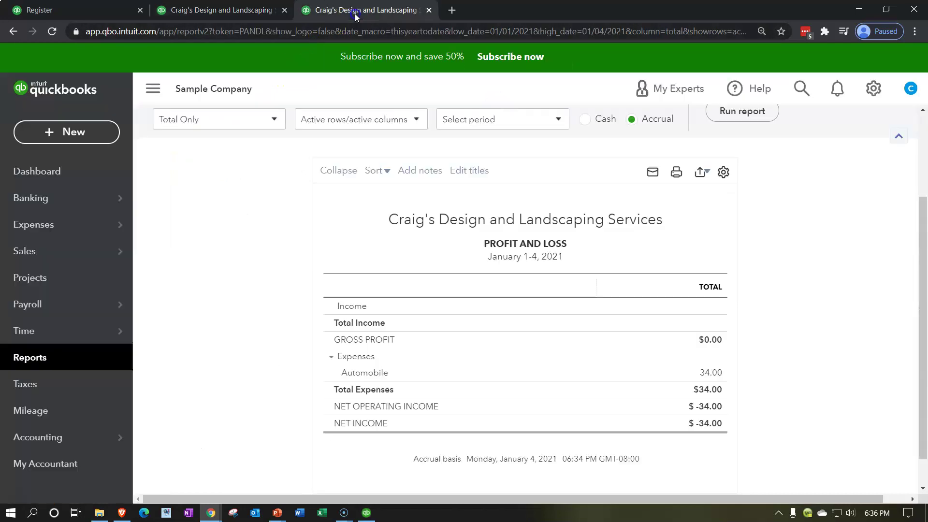
{"action": "key", "text": "ctrl+plus"}
{"action": "scroll", "coordinate": [341, 234], "scroll_direction": "up", "scroll_amount": 3}
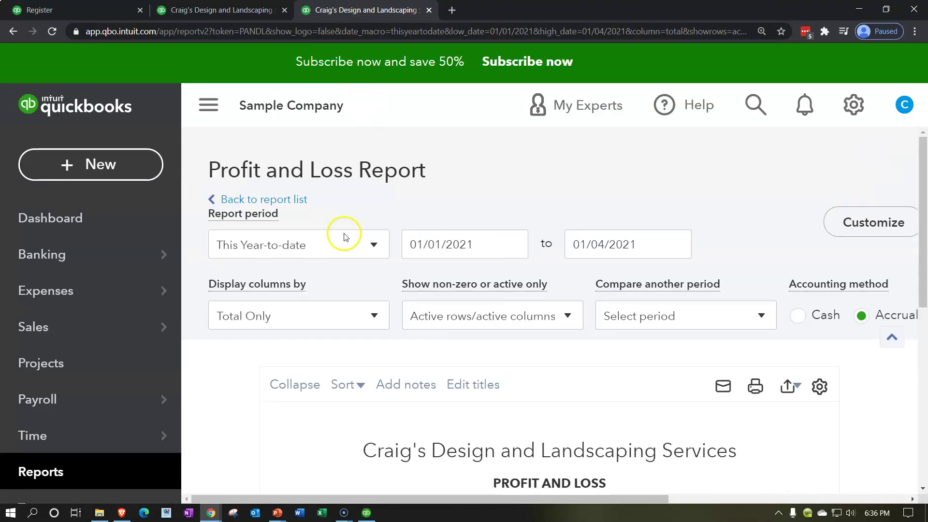
{"action": "left_click", "coordinate": [204, 100]}
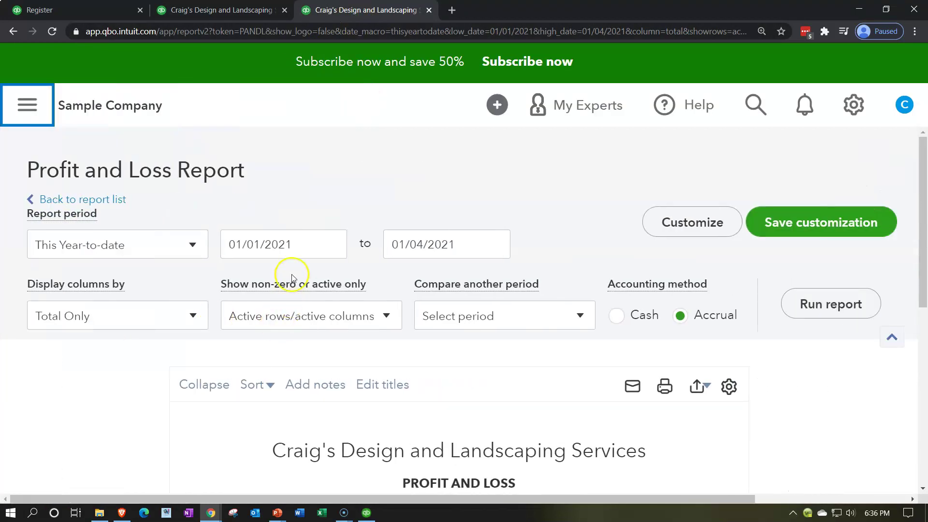
- Run the profit and loss report for 01/01/2020 to 12/31/2020 and view its income section
{"action": "left_click", "coordinate": [290, 249]}
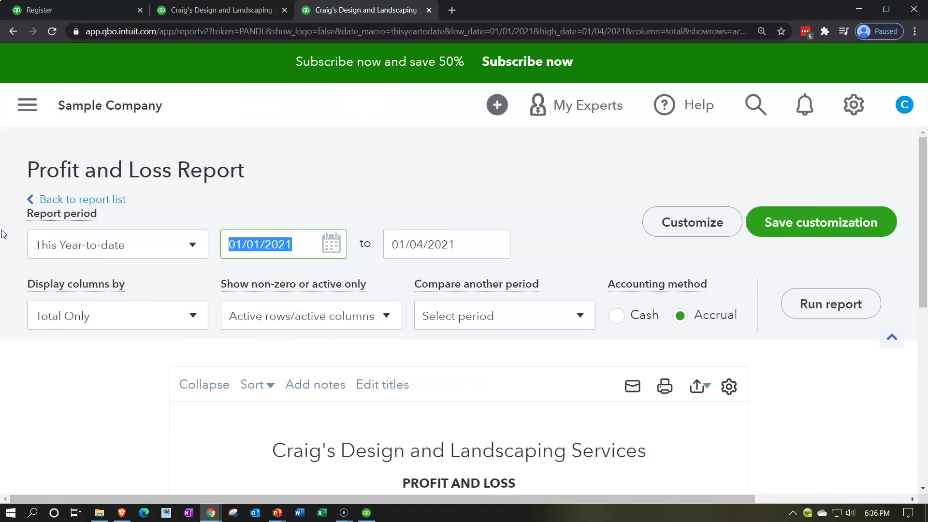
{"action": "type", "text": "01012020"}
{"action": "key", "text": "Tab"}
{"action": "type", "text": "12312020"}
{"action": "key", "text": "Tab"}
{"action": "left_click", "coordinate": [213, 287]}
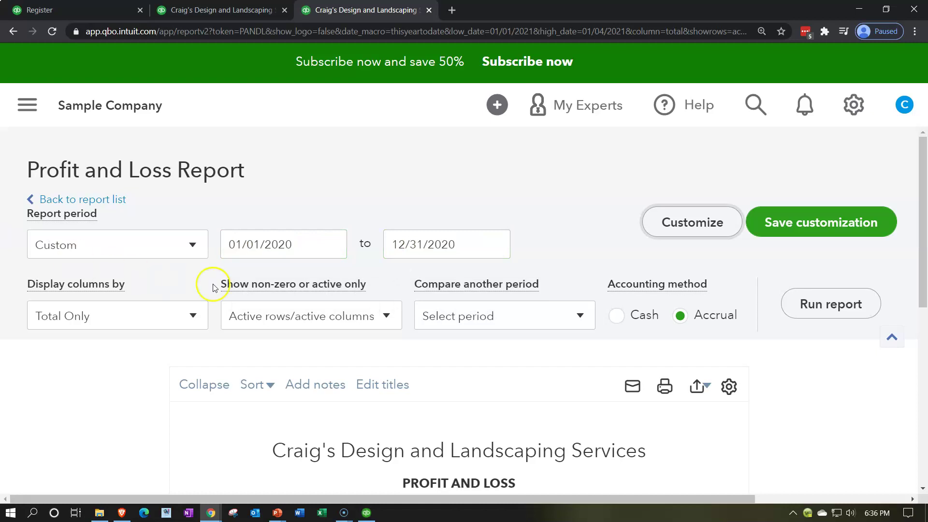
{"action": "left_click", "coordinate": [789, 305]}
{"action": "scroll", "coordinate": [460, 320], "scroll_direction": "down", "scroll_amount": 5}
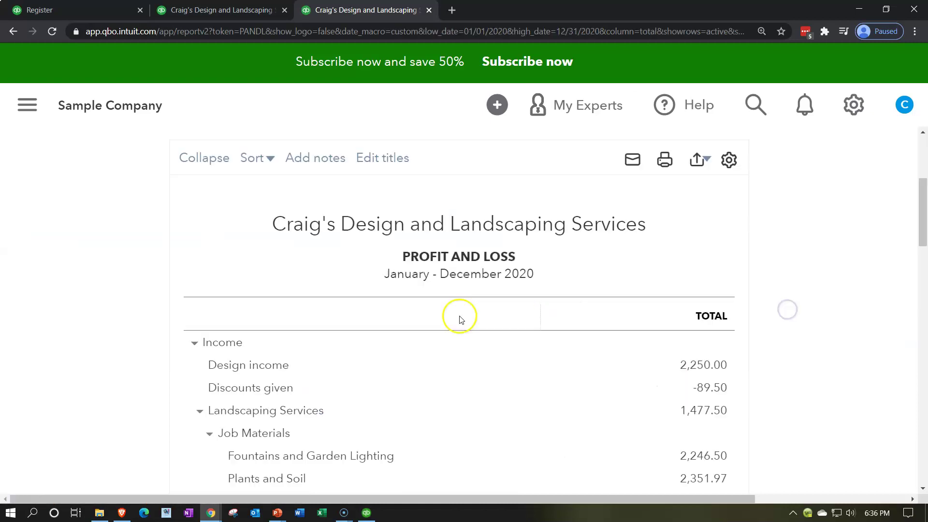
- Find Meals and Entertainment among the profit and loss expenses and open its transaction detail
{"action": "scroll", "coordinate": [189, 335], "scroll_direction": "down", "scroll_amount": 4}
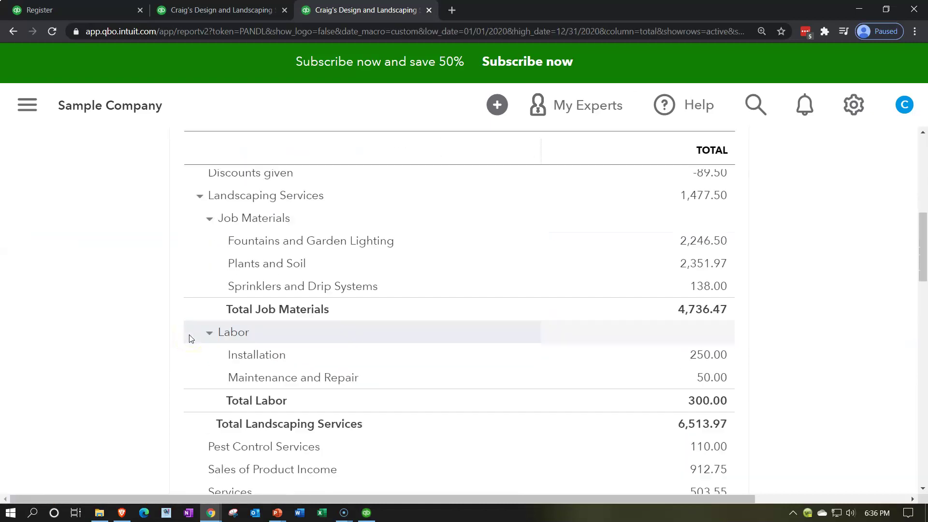
{"action": "scroll", "coordinate": [186, 338], "scroll_direction": "down", "scroll_amount": 5}
{"action": "scroll", "coordinate": [123, 363], "scroll_direction": "down", "scroll_amount": 5}
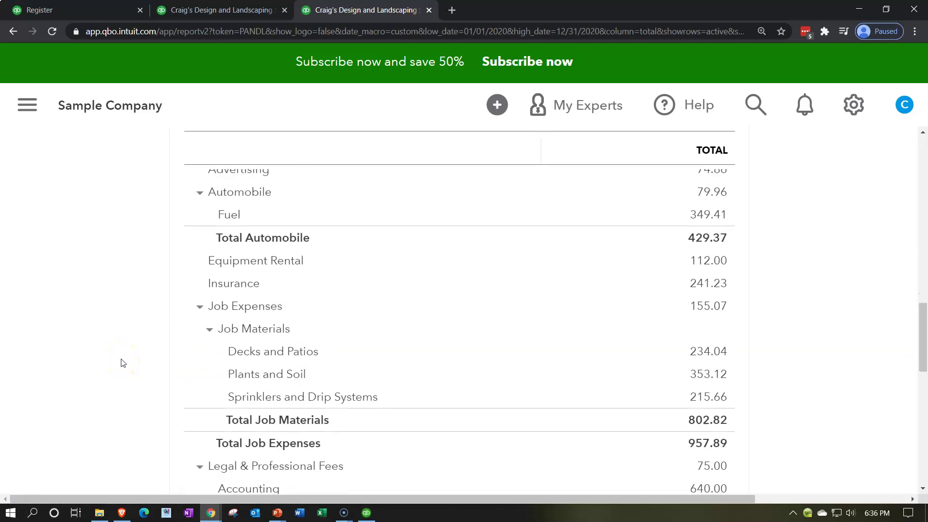
{"action": "scroll", "coordinate": [123, 363], "scroll_direction": "down", "scroll_amount": 3}
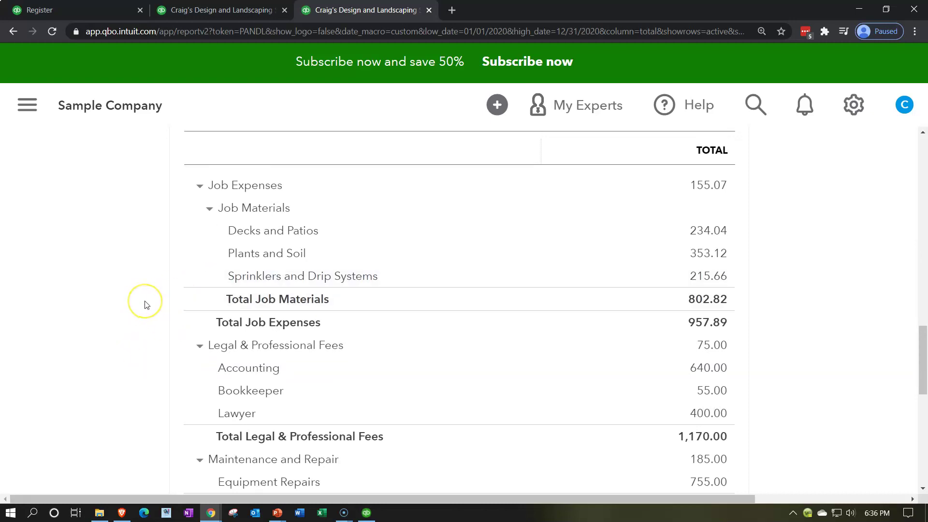
{"action": "scroll", "coordinate": [146, 305], "scroll_direction": "down", "scroll_amount": 5}
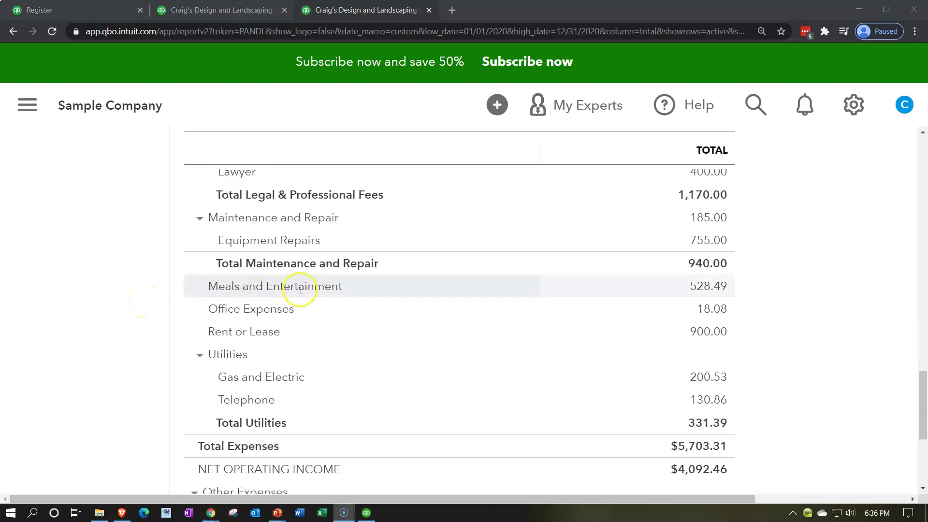
{"action": "left_click", "coordinate": [699, 285]}
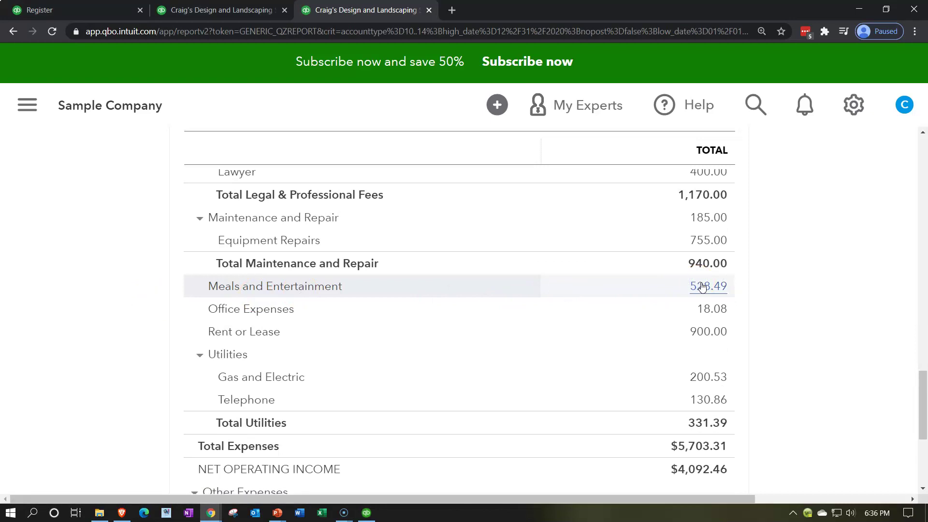
- Find the 12/26/2020 Bob's Burger Joint check in the transaction report and return to the profit and loss report
{"action": "scroll", "coordinate": [701, 285], "scroll_direction": "down", "scroll_amount": 3}
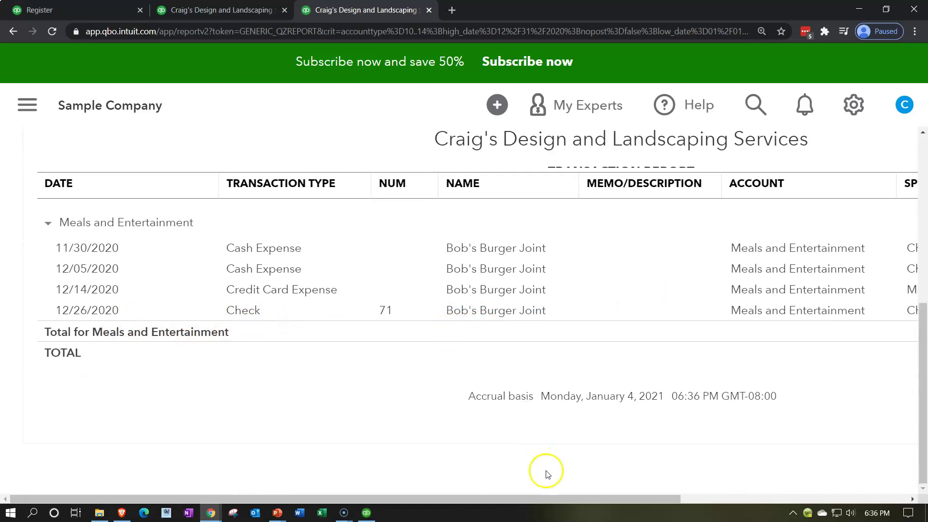
{"action": "left_click_drag", "start_coordinate": [555, 498], "coordinate": [456, 505]}
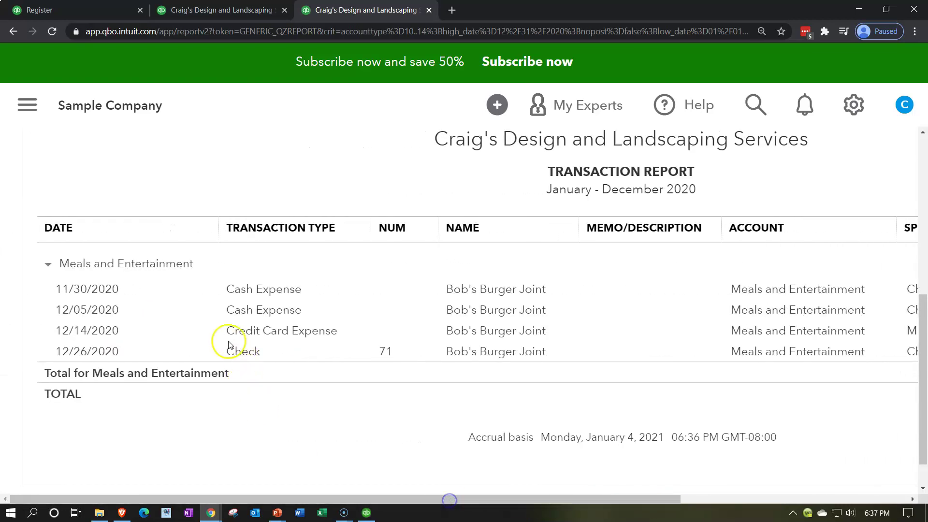
{"action": "scroll", "coordinate": [223, 338], "scroll_direction": "up", "scroll_amount": 5}
{"action": "left_click", "coordinate": [133, 207]}
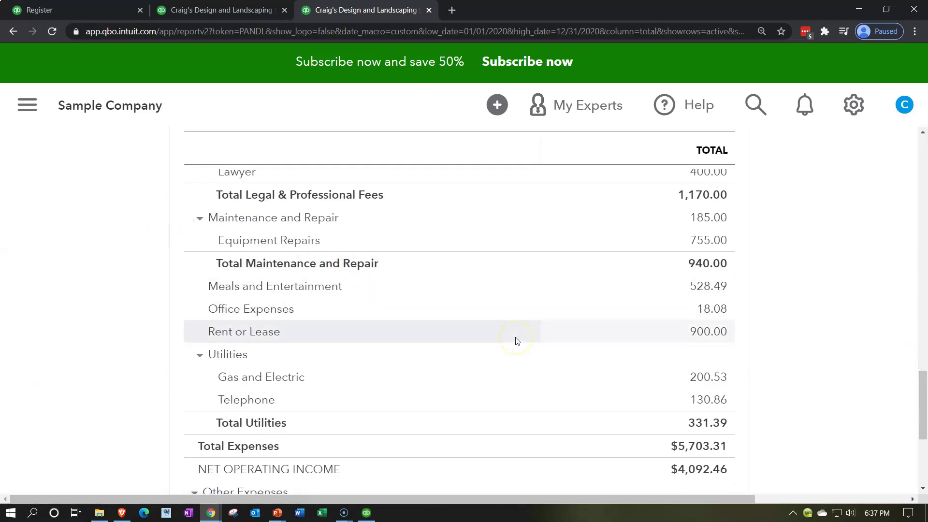
- View net income on the profit and loss report, checking the Bob's Burger Joint check in the Checking register in between
{"action": "scroll", "coordinate": [516, 340], "scroll_direction": "down", "scroll_amount": 5}
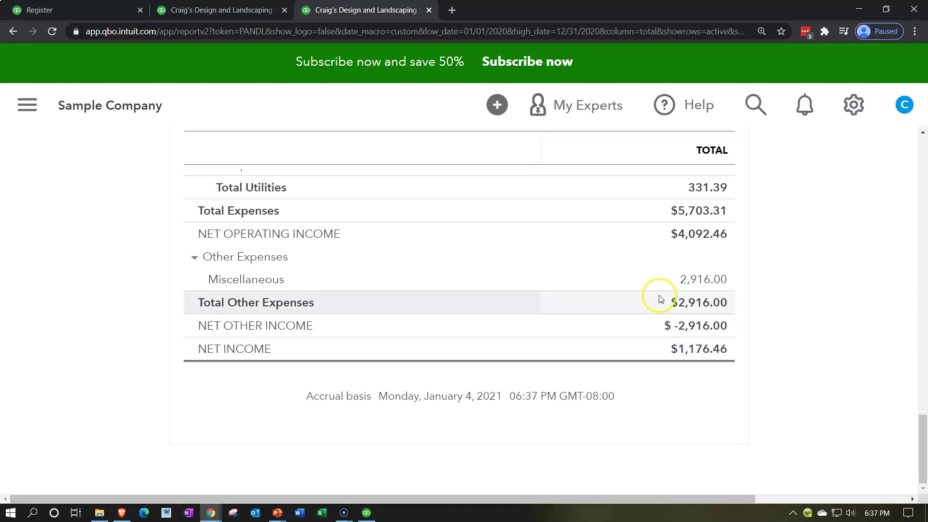
{"action": "left_click", "coordinate": [94, 15]}
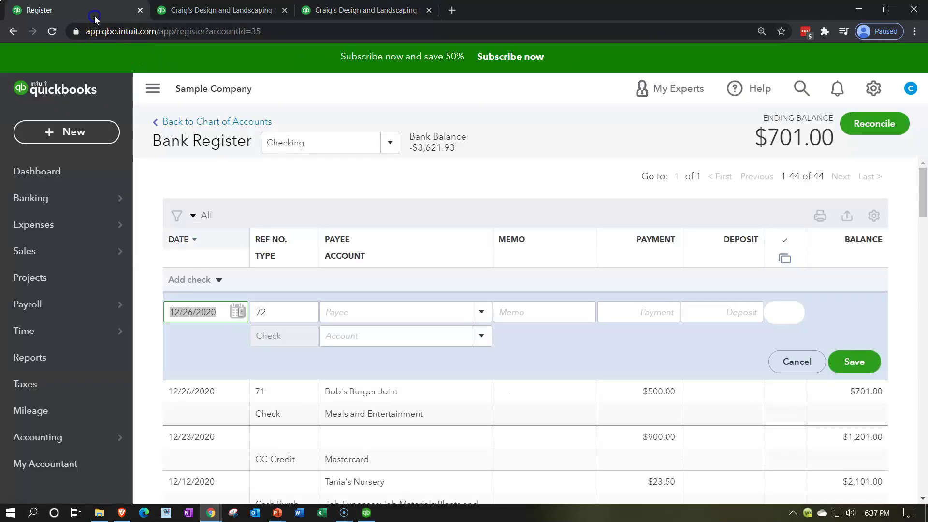
{"action": "key", "text": "ctrl+plus"}
{"action": "scroll", "coordinate": [388, 325], "scroll_direction": "down", "scroll_amount": 3}
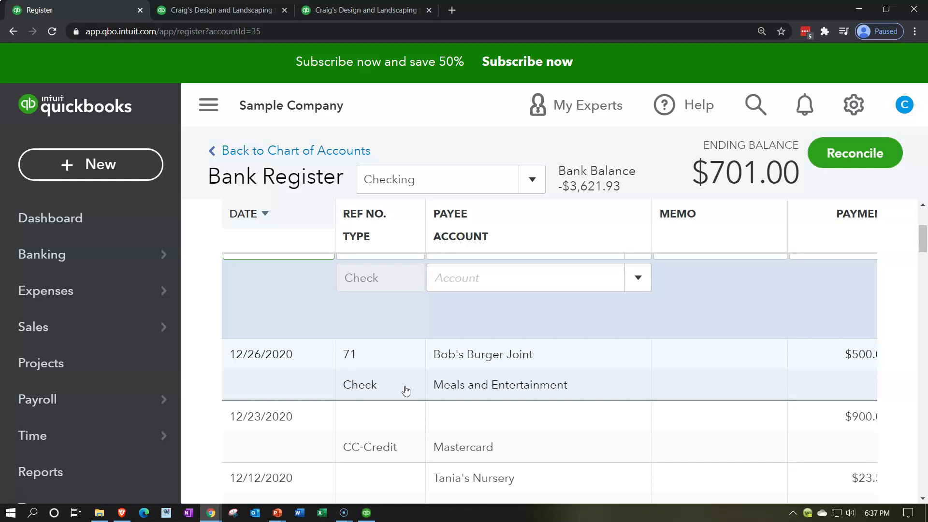
{"action": "left_click", "coordinate": [360, 15]}
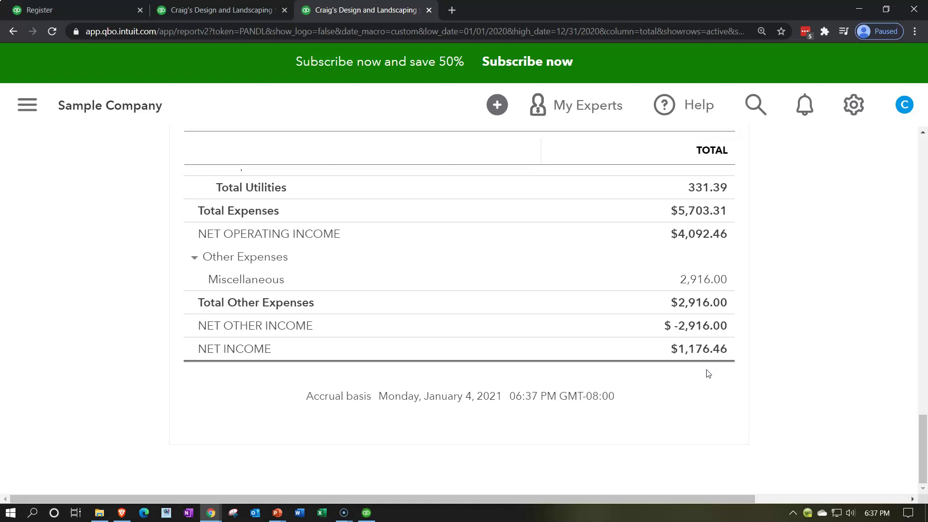
{"action": "scroll", "coordinate": [720, 374], "scroll_direction": "up", "scroll_amount": 1}
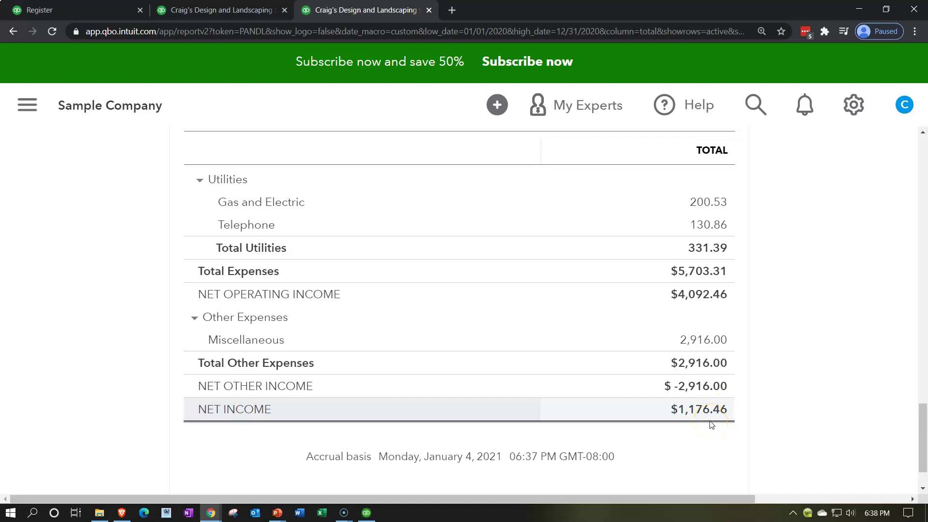
- Switch to the balance sheet and examine the Net Income line in its equity section
{"action": "left_click", "coordinate": [240, 14]}
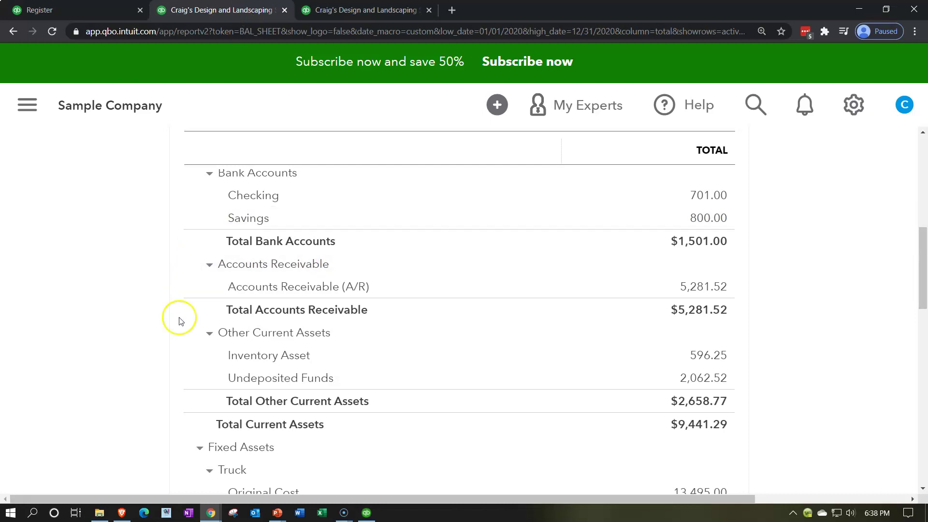
{"action": "scroll", "coordinate": [179, 324], "scroll_direction": "up", "scroll_amount": 3}
{"action": "key", "text": "ctrl+minus"}
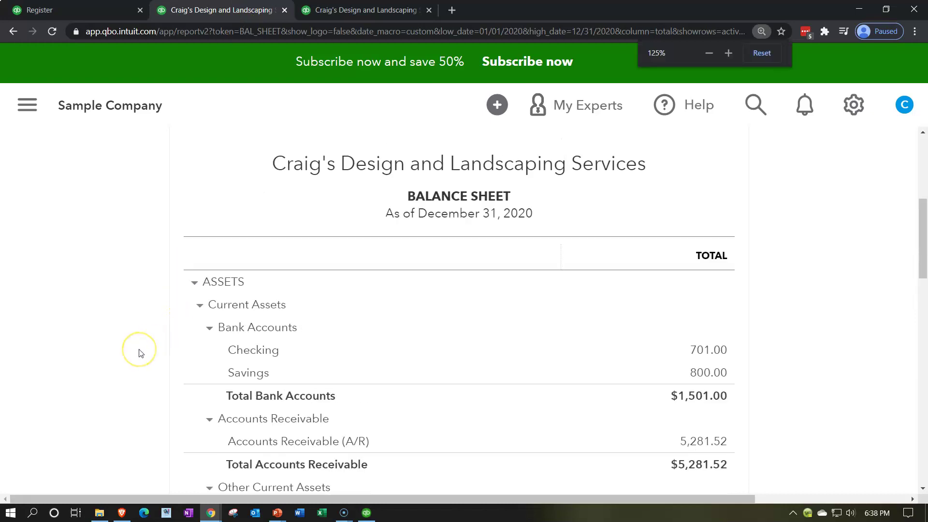
{"action": "scroll", "coordinate": [196, 273], "scroll_direction": "down", "scroll_amount": 3}
{"action": "scroll", "coordinate": [199, 270], "scroll_direction": "down", "scroll_amount": 2}
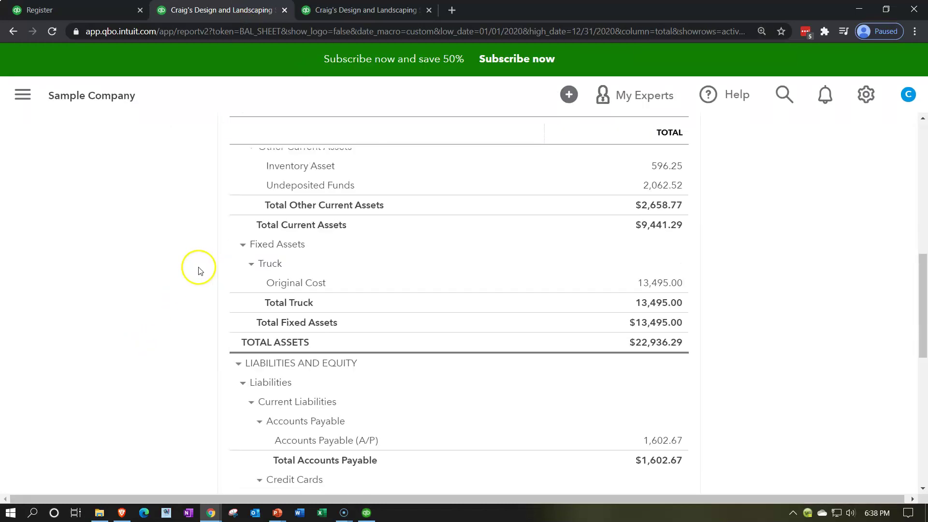
{"action": "scroll", "coordinate": [197, 272], "scroll_direction": "down", "scroll_amount": 1}
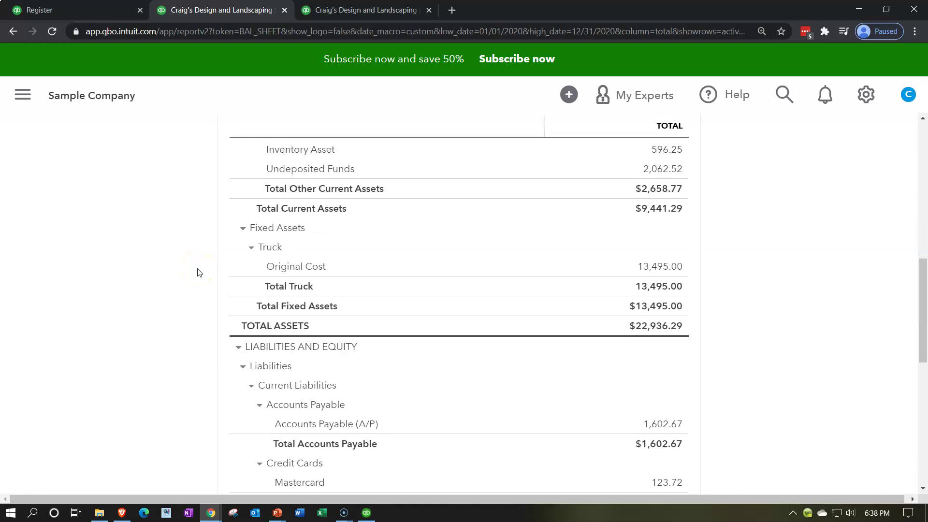
{"action": "scroll", "coordinate": [211, 285], "scroll_direction": "down", "scroll_amount": 5}
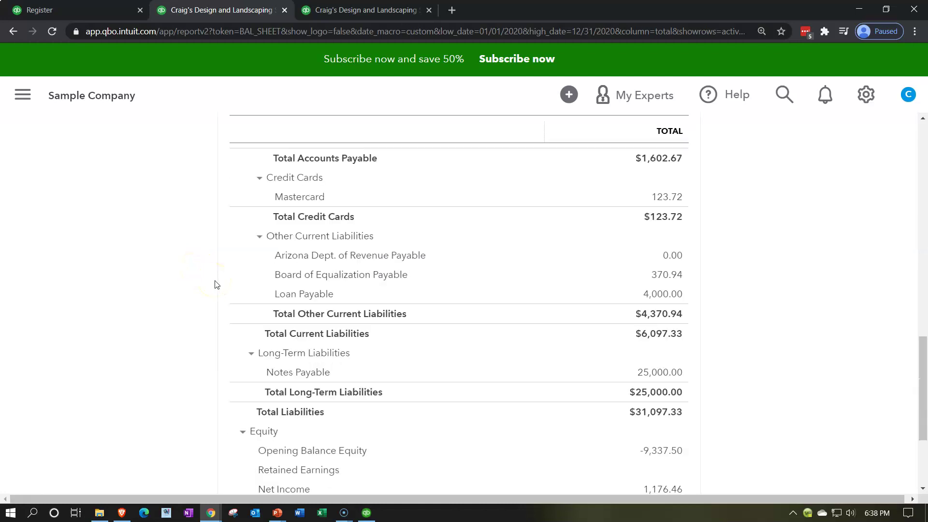
{"action": "scroll", "coordinate": [209, 289], "scroll_direction": "down", "scroll_amount": 2}
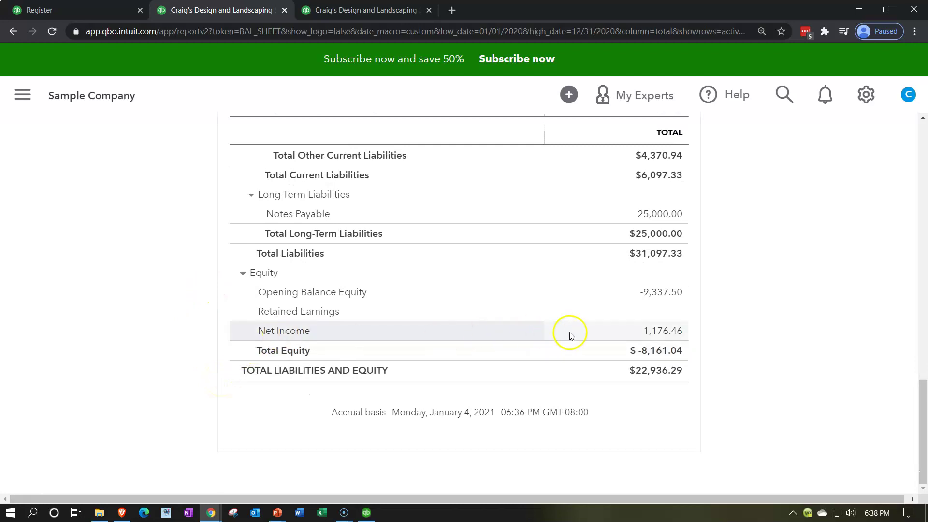
{"action": "left_click", "coordinate": [675, 332]}
{"action": "left_click", "coordinate": [703, 344]}
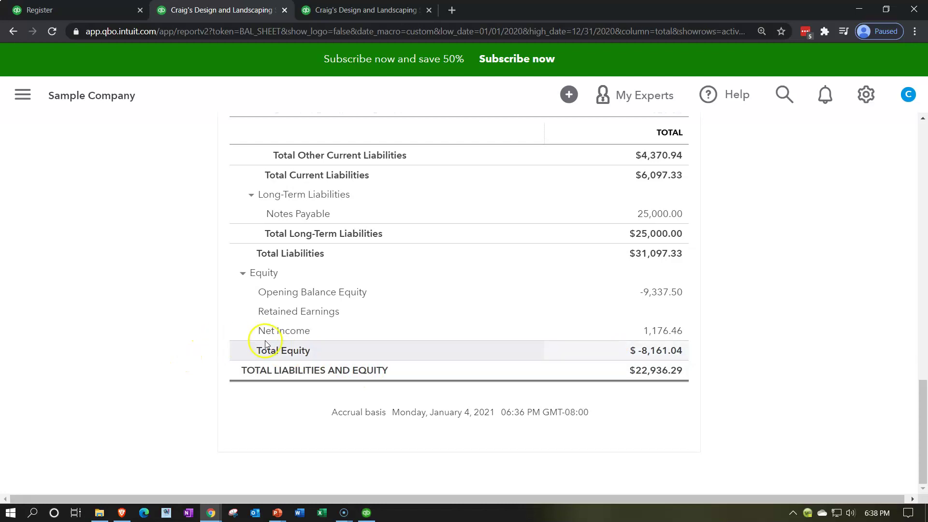
- Rerun the balance sheet with the end date 01/01/2021 and view Retained Earnings and Net Income in the equity section
{"action": "scroll", "coordinate": [213, 343], "scroll_direction": "up", "scroll_amount": 15}
{"action": "scroll", "coordinate": [213, 335], "scroll_direction": "up", "scroll_amount": 1}
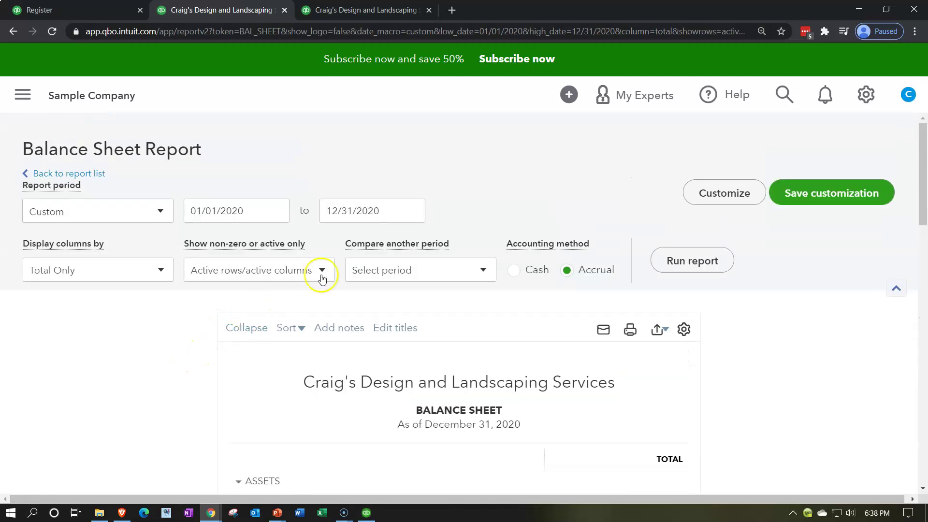
{"action": "left_click", "coordinate": [381, 214]}
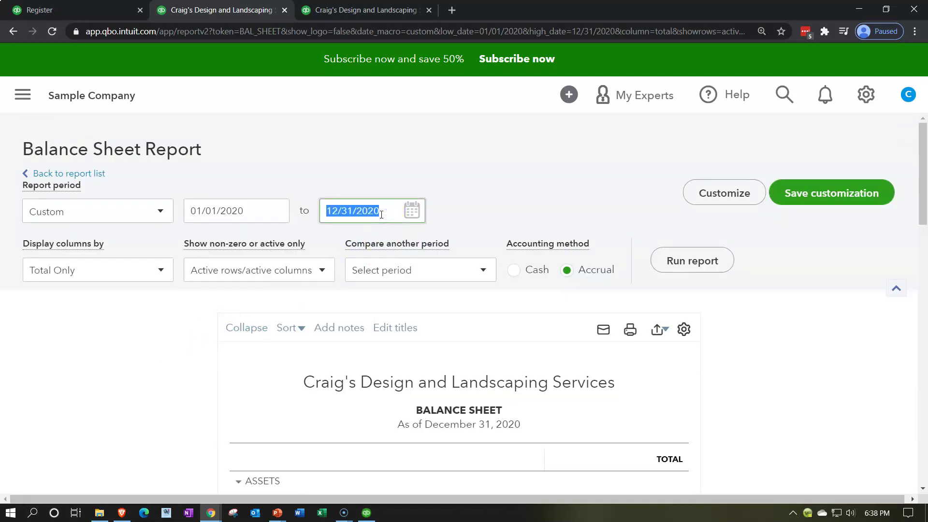
{"action": "key", "text": "plus"}
{"action": "left_click", "coordinate": [697, 267]}
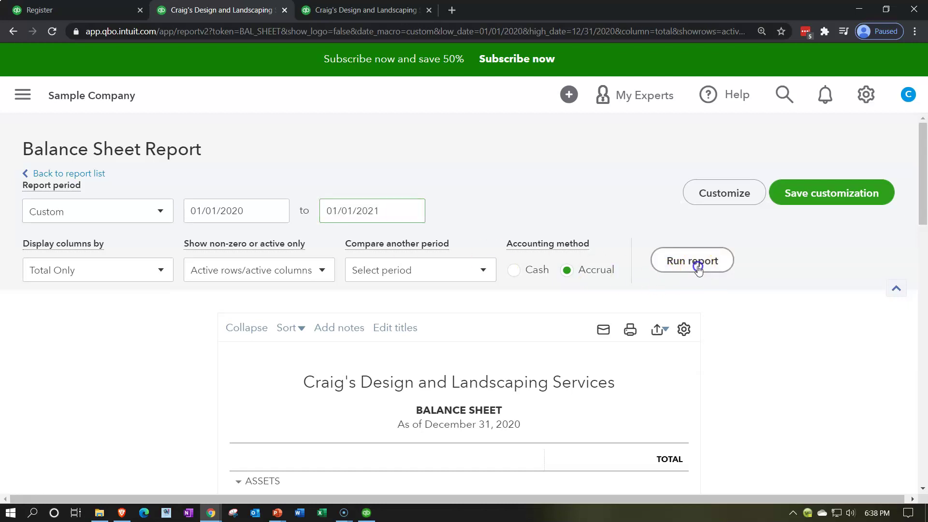
{"action": "scroll", "coordinate": [242, 363], "scroll_direction": "down", "scroll_amount": 3}
{"action": "scroll", "coordinate": [204, 357], "scroll_direction": "down", "scroll_amount": 5}
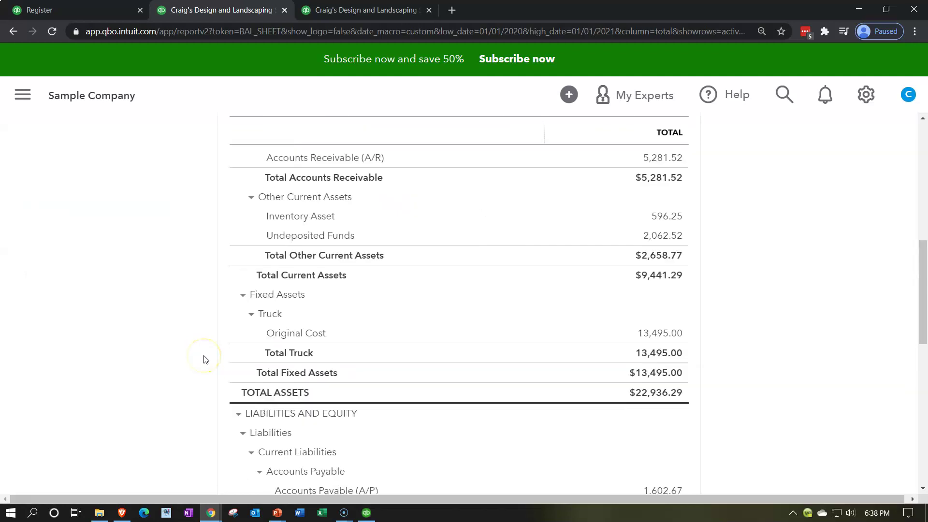
{"action": "scroll", "coordinate": [204, 358], "scroll_direction": "down", "scroll_amount": 8}
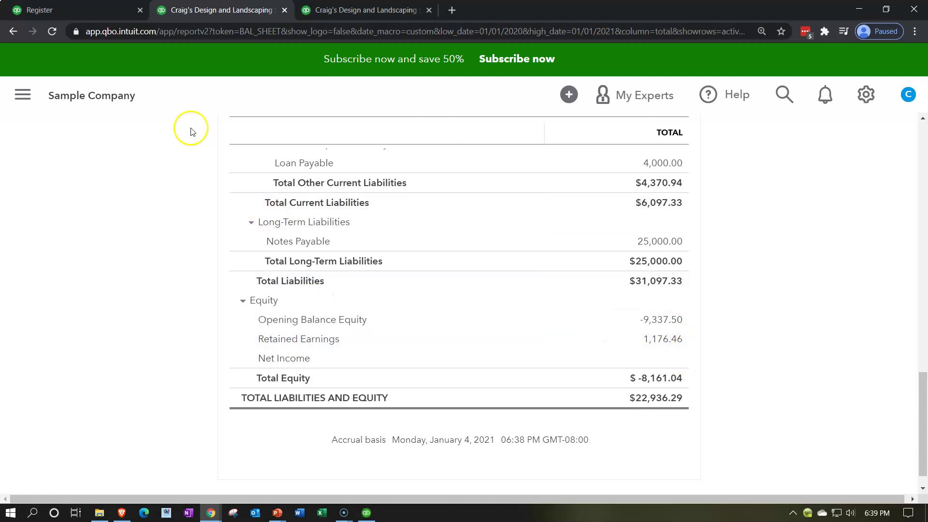
- Return to the Checking register, hide the navigation sidebar and expand the Bob's Burger Joint check number 71
{"action": "left_click", "coordinate": [80, 8]}
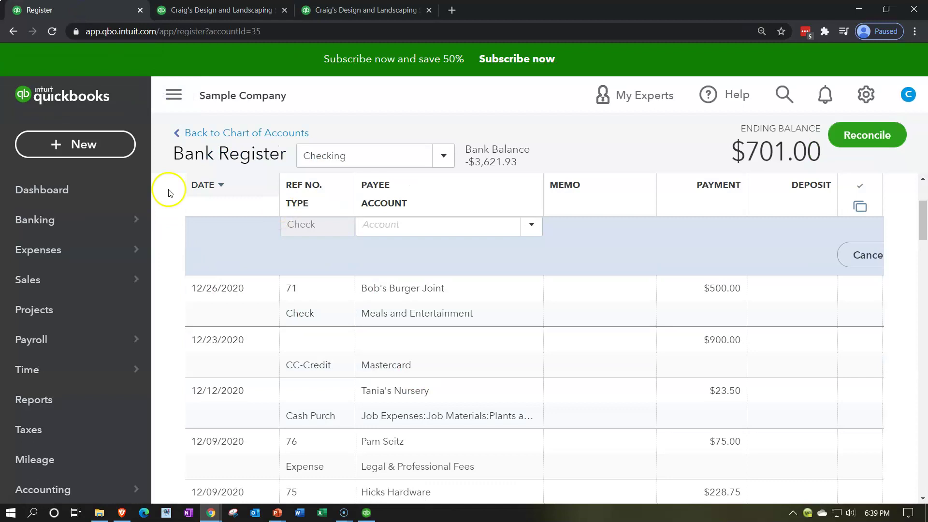
{"action": "left_click", "coordinate": [174, 95]}
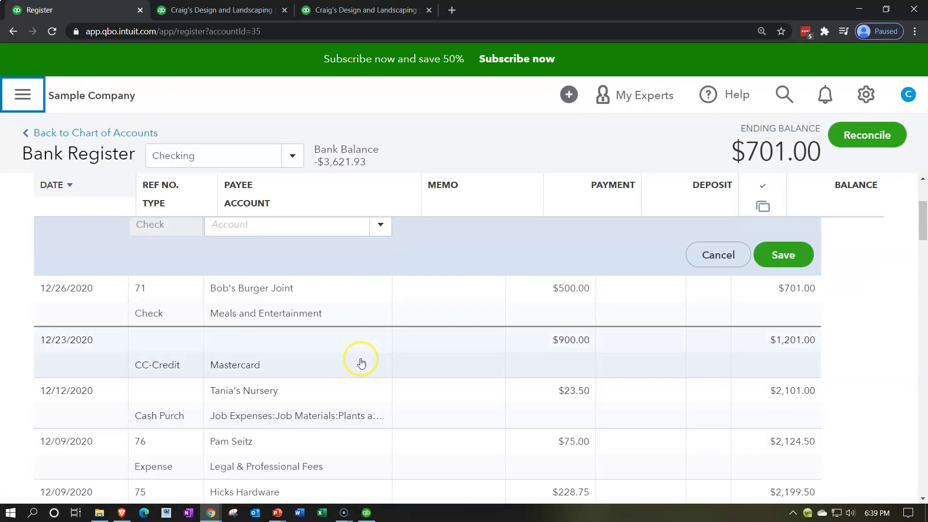
{"action": "left_click", "coordinate": [363, 323]}
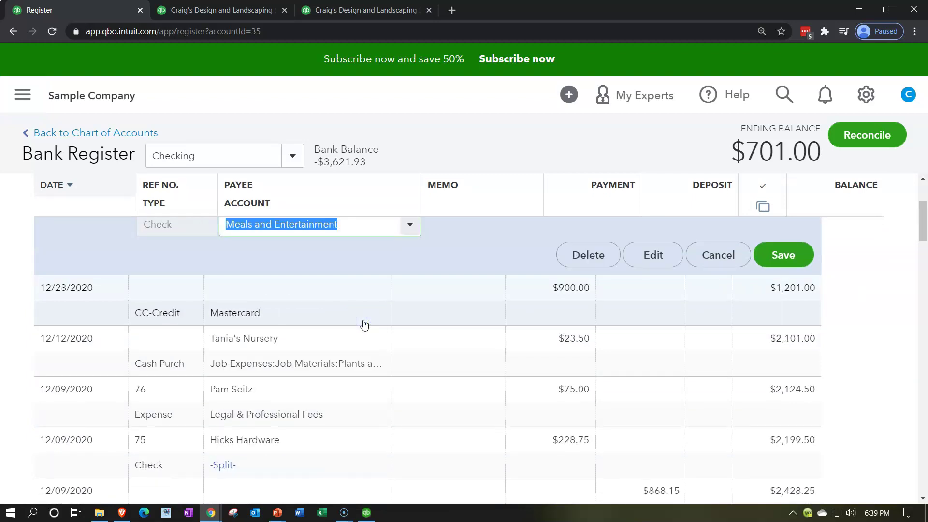
{"action": "left_click", "coordinate": [369, 387]}
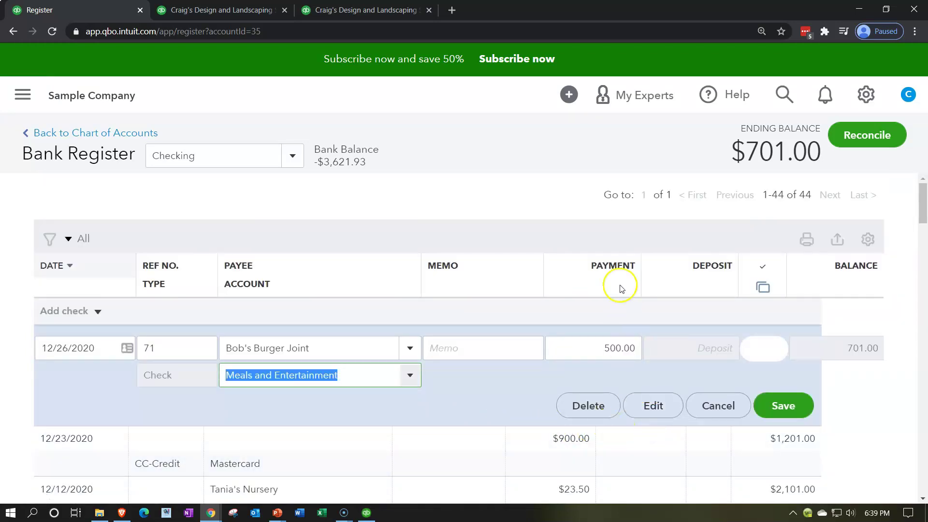
- Open check 71 in the full check form, review its category line fields, and close the form back to the register
{"action": "key", "text": "ctrl+minus"}
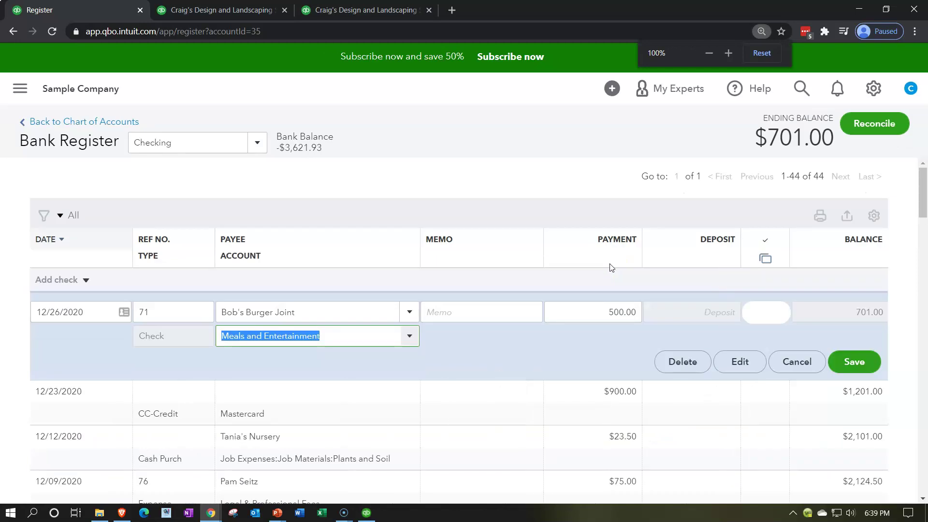
{"action": "left_click", "coordinate": [666, 47]}
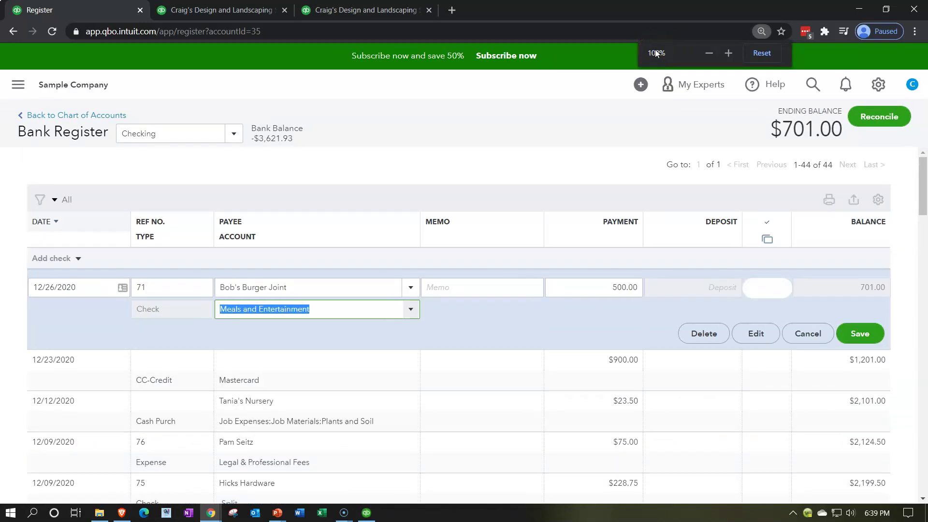
{"action": "left_click", "coordinate": [756, 333]}
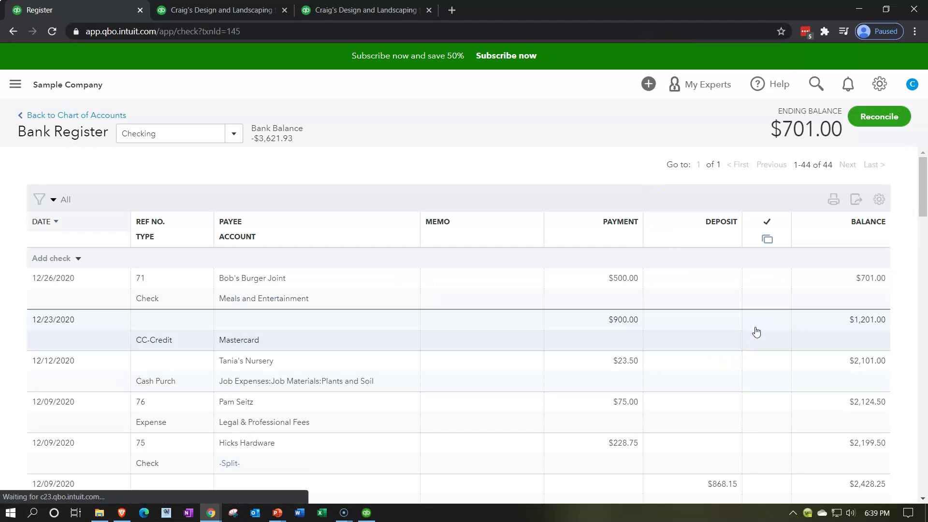
{"action": "left_click", "coordinate": [486, 321]}
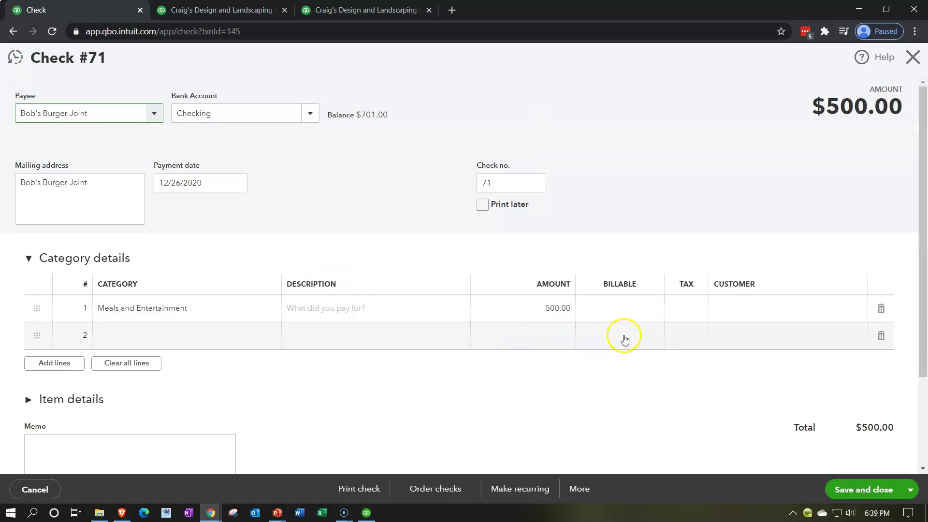
{"action": "left_click", "coordinate": [400, 353]}
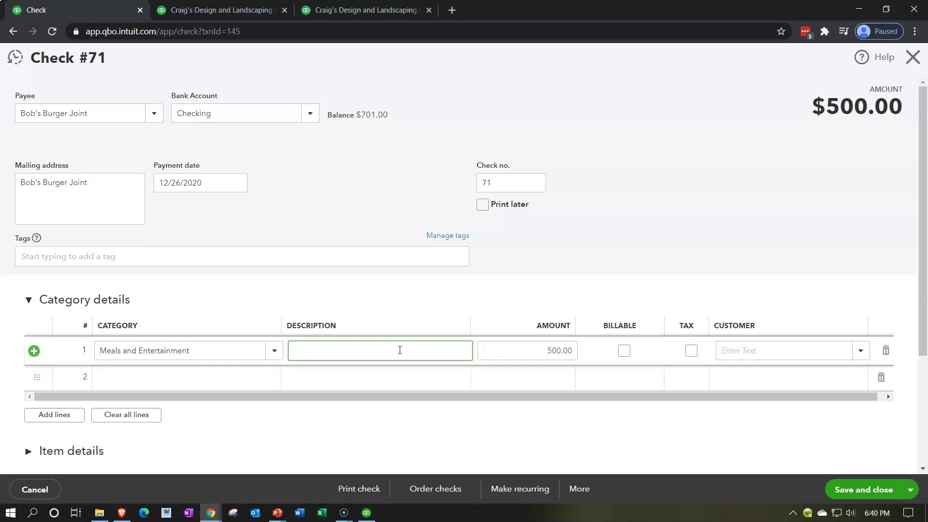
{"action": "left_click", "coordinate": [909, 62]}
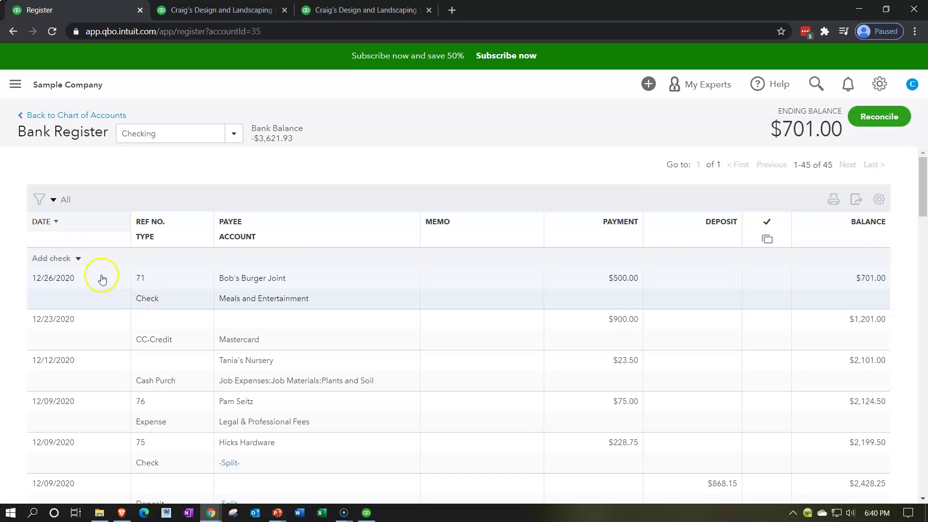
- Start a new journal entry in the Checking register with reference number JE, leaving the payee blank
{"action": "left_click", "coordinate": [78, 259]}
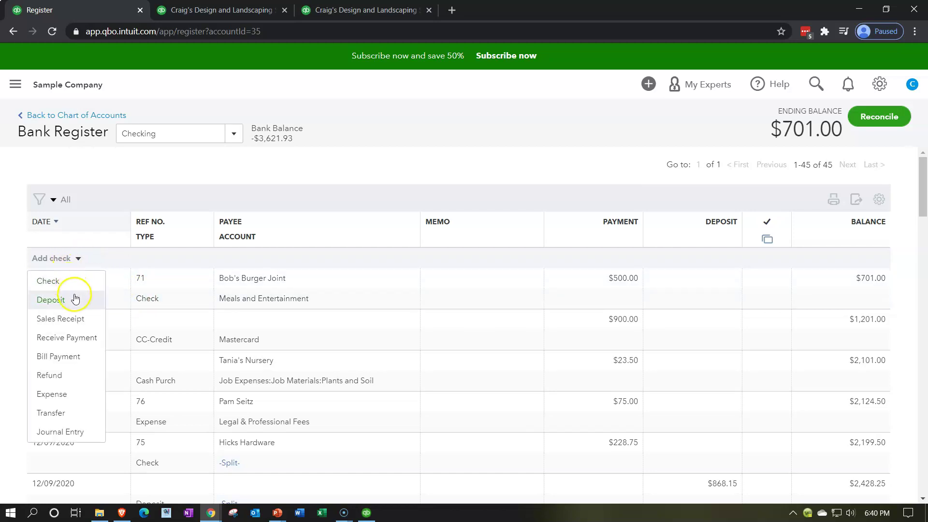
{"action": "left_click", "coordinate": [78, 430]}
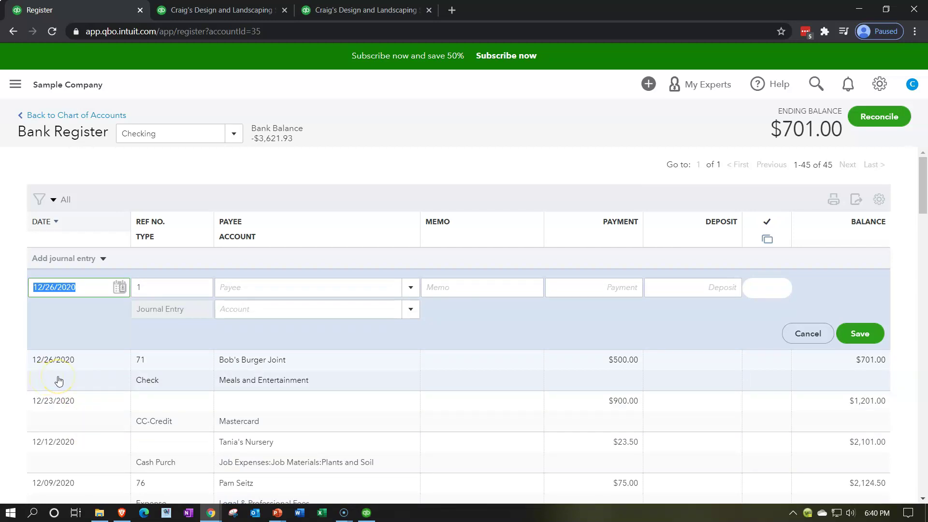
{"action": "key", "text": "Tab"}
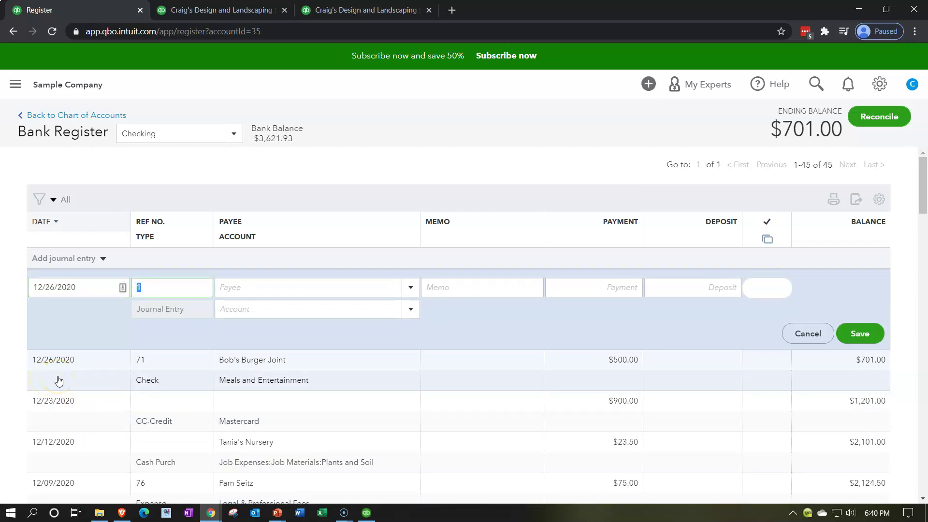
{"action": "type", "text": "JE"}
{"action": "key", "text": "Tab"}
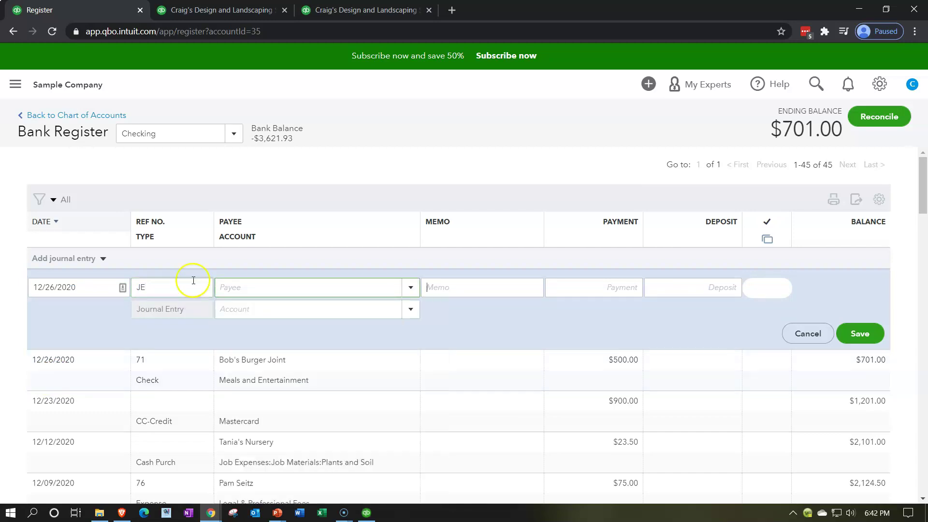
{"action": "key", "text": "Tab"}
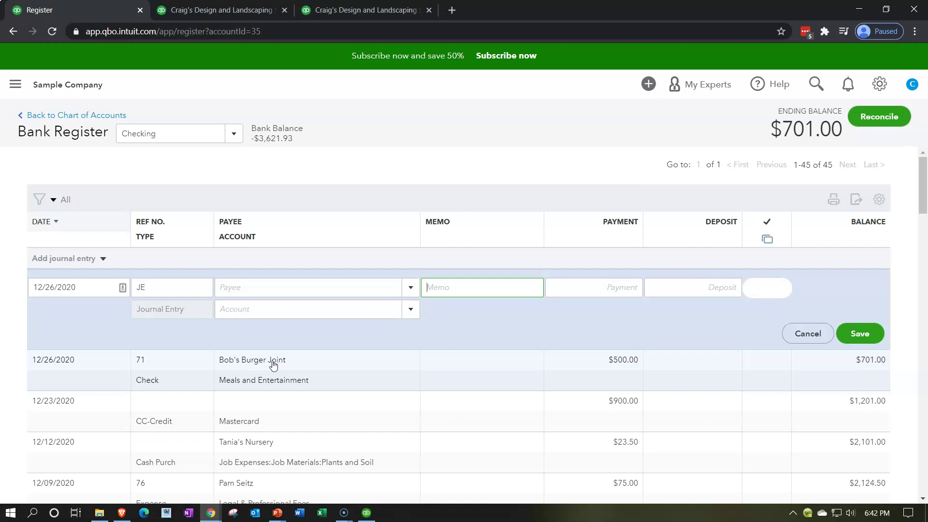
{"action": "left_click", "coordinate": [276, 291]}
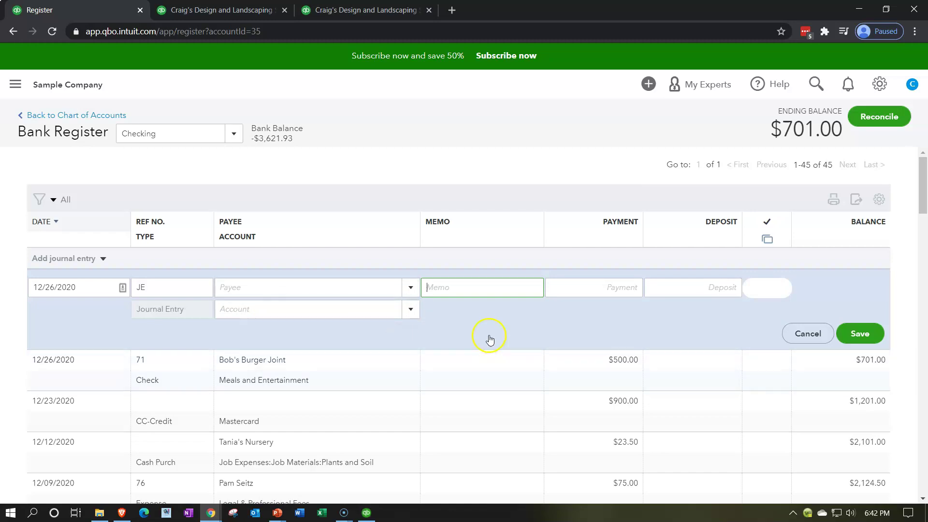
- Enter the memo "Void Check 71 to Bob's Burger Joint" on the journal entry and select the memo text
{"action": "type", "text": "Void Chekk 71 to Bob's Burger Joint"}
{"action": "key", "text": "shift+Left"}
{"action": "key", "text": "shift+Left"}
{"action": "key", "text": "shift+Left"}
{"action": "key", "text": "shift+Left"}
{"action": "key", "text": "shift+Left"}
{"action": "key", "text": "shift+Left"}
{"action": "key", "text": "shift+Left"}
{"action": "key", "text": "shift+Left"}
{"action": "key", "text": "shift+Left"}
{"action": "key", "text": "shift+Left"}
{"action": "key", "text": "shift+Left"}
{"action": "key", "text": "shift+Left"}
{"action": "key", "text": "shift+Left"}
{"action": "key", "text": "shift+Left"}
{"action": "key", "text": "shift+Left"}
{"action": "key", "text": "shift+Left"}
{"action": "key", "text": "shift+Left"}
{"action": "key", "text": "shift+Left"}
{"action": "key", "text": "shift+Left"}
{"action": "key", "text": "shift+Left"}
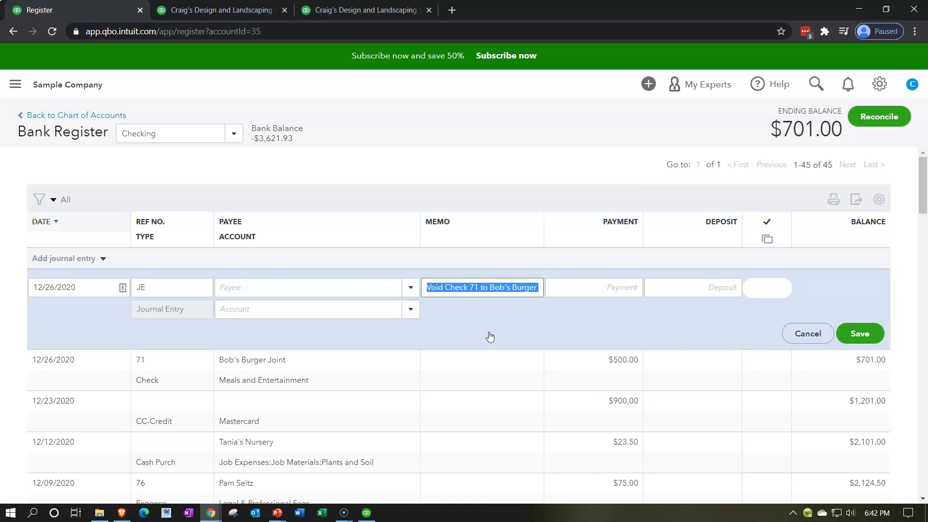
- Enter a 500.00 payment against the Meals and Entertainment account and save the journal entry
{"action": "left_click", "coordinate": [620, 286]}
{"action": "left_click", "coordinate": [620, 285]}
{"action": "type", "text": "500.00"}
{"action": "key", "text": "Tab"}
{"action": "type", "text": "meal"}
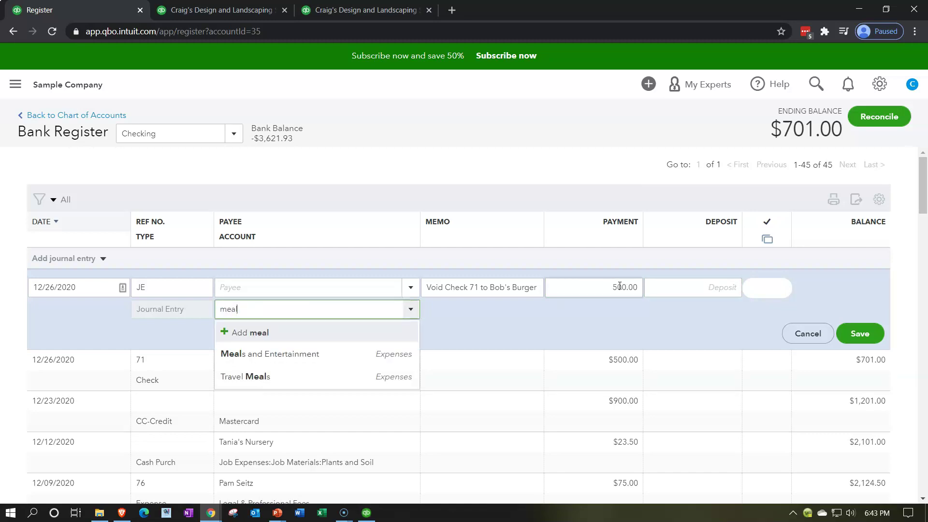
{"action": "key", "text": "Tab"}
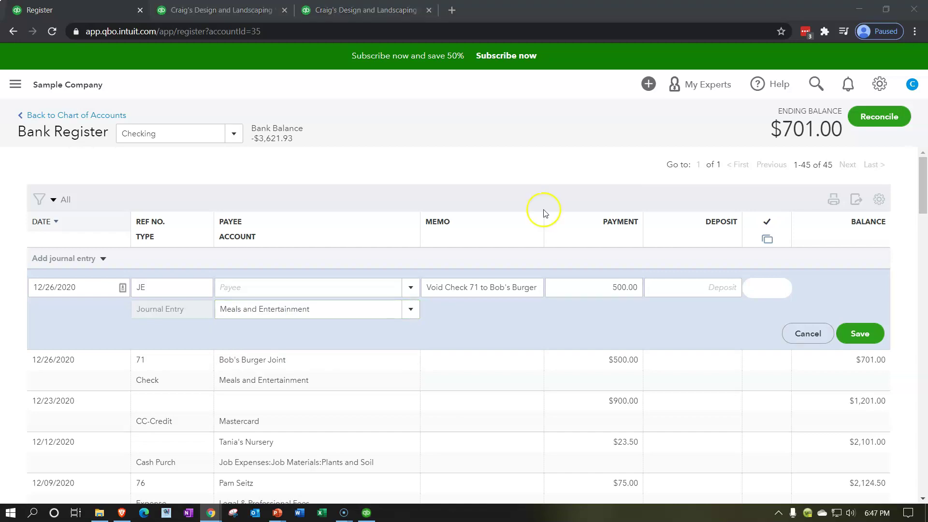
{"action": "left_click", "coordinate": [857, 332]}
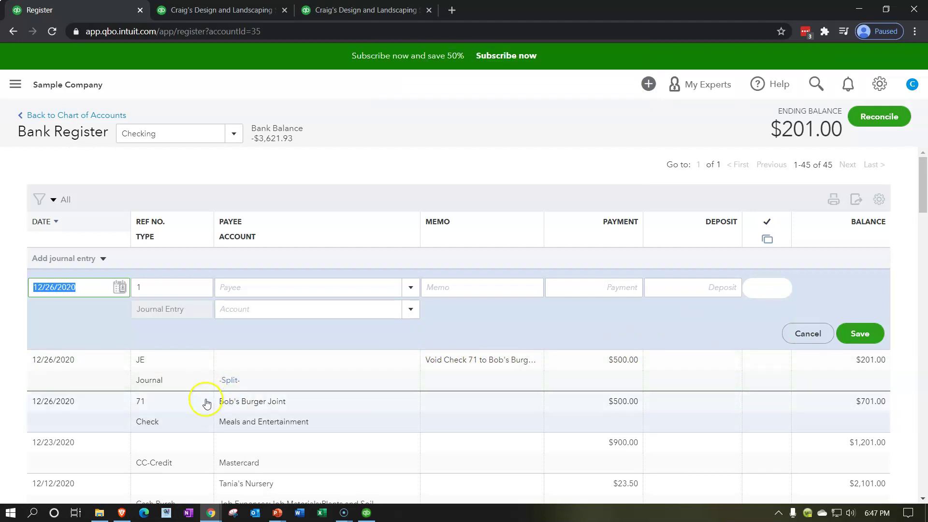
- In the JE entry's full form, describe the Meals and Entertainment line as "Void Check 71 to Bob's Burger Joint", save, and return to the register
{"action": "left_click", "coordinate": [199, 366]}
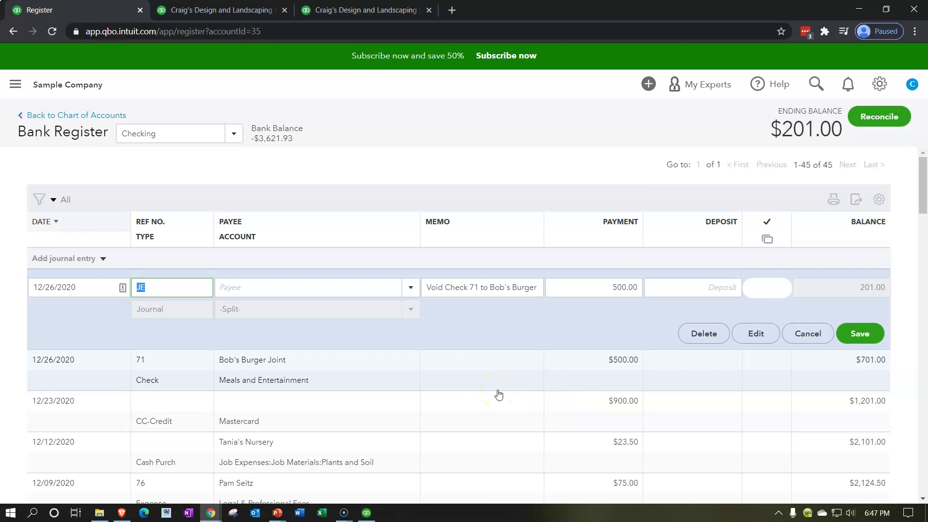
{"action": "left_click", "coordinate": [756, 334]}
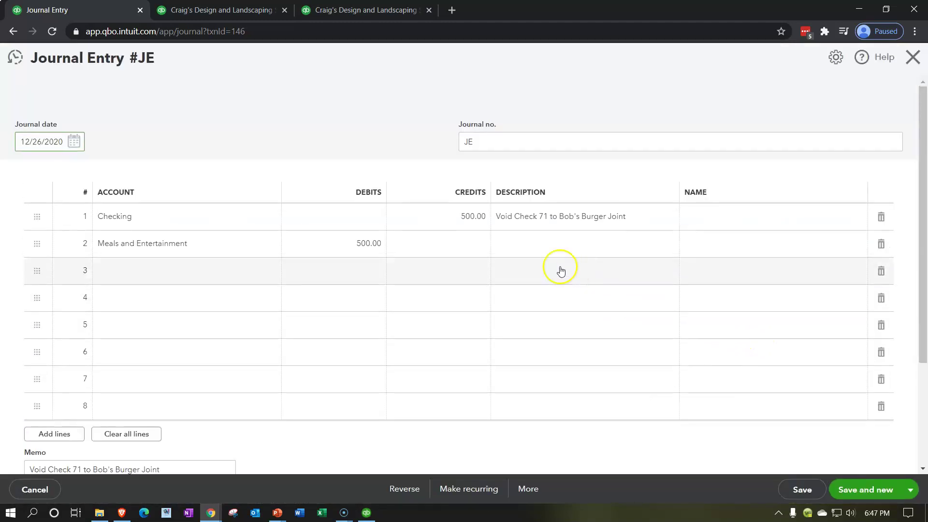
{"action": "left_click", "coordinate": [511, 243]}
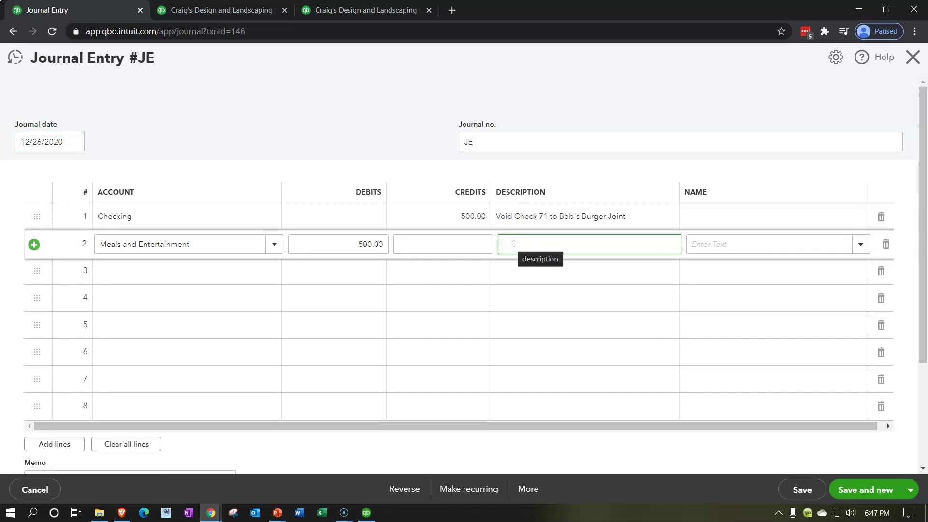
{"action": "type", "text": "Void Check 71 to Bob's Burger Joint"}
{"action": "left_click", "coordinate": [512, 283]}
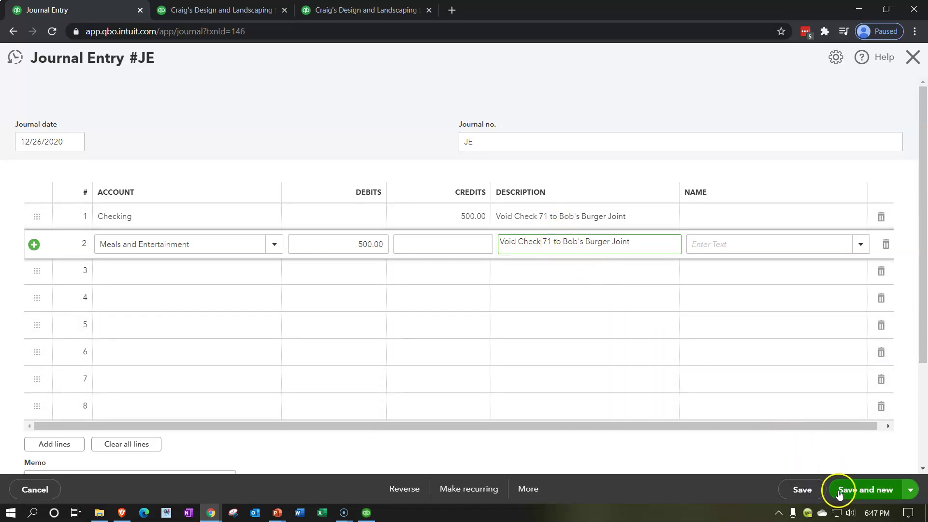
{"action": "left_click", "coordinate": [808, 491]}
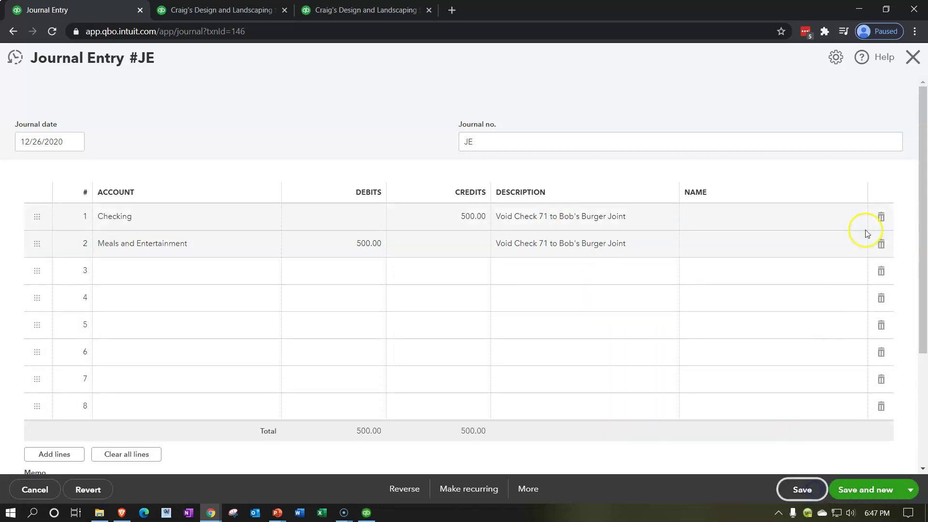
{"action": "left_click", "coordinate": [909, 59]}
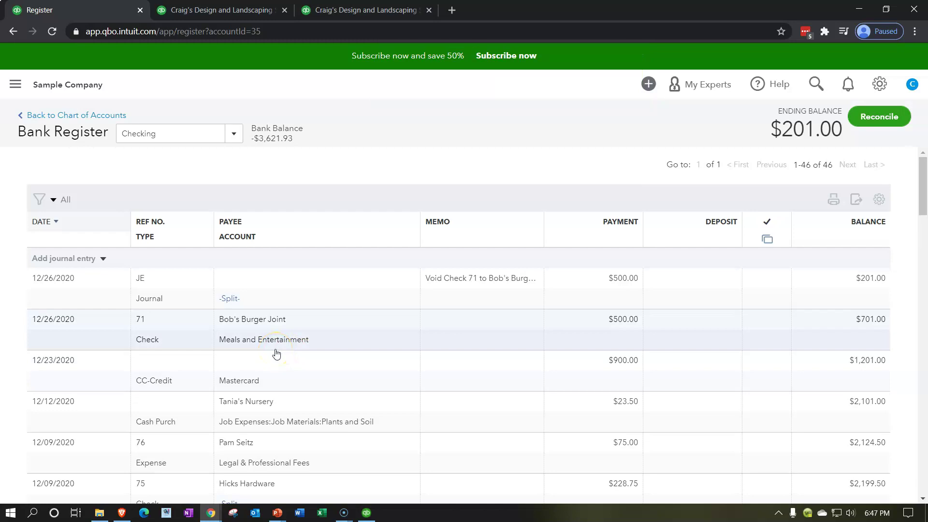
{"action": "left_click", "coordinate": [260, 358]}
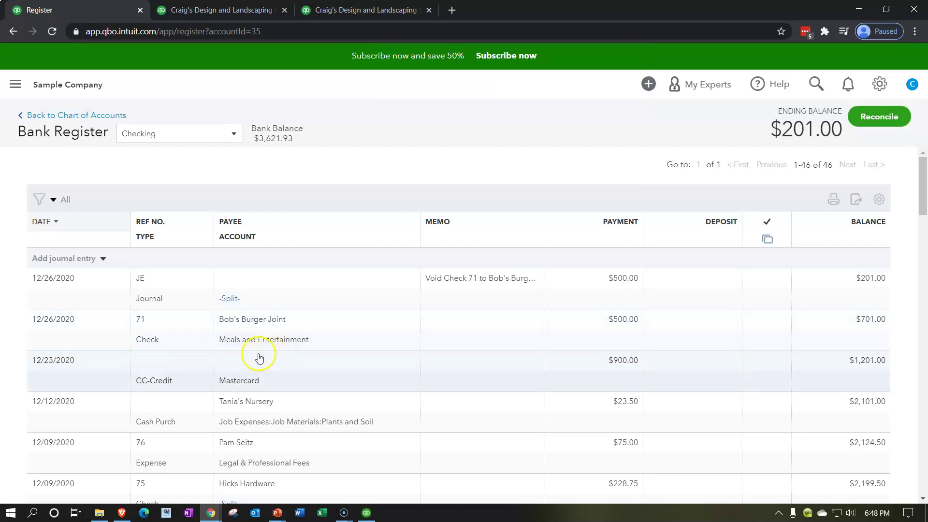
{"action": "left_click", "coordinate": [300, 347]}
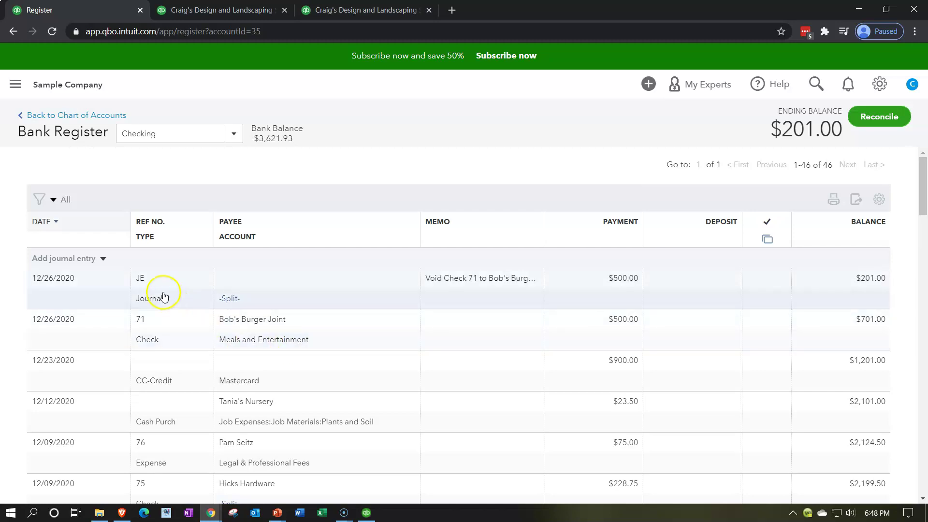
- Start a second journal entry in the Checking register dated 01/01/2021 with reference number JE and no payee
{"action": "left_click", "coordinate": [104, 259]}
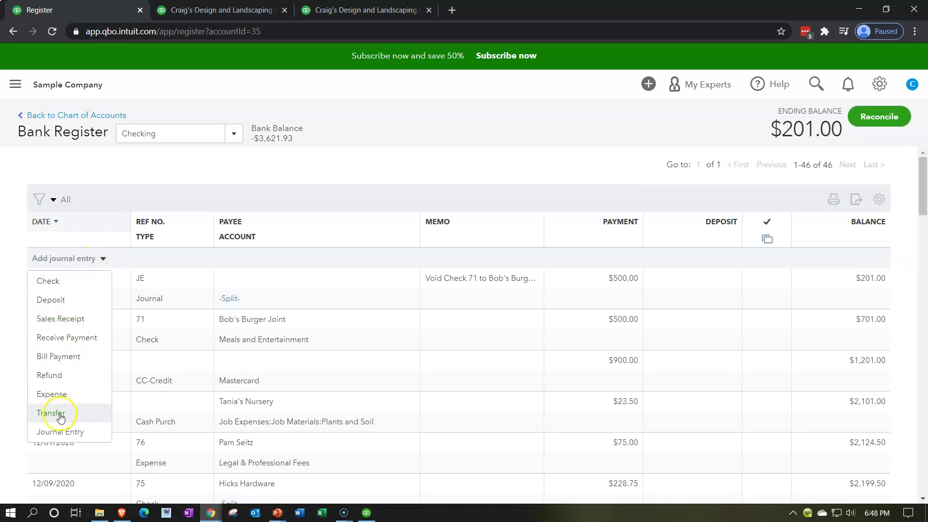
{"action": "left_click", "coordinate": [59, 434]}
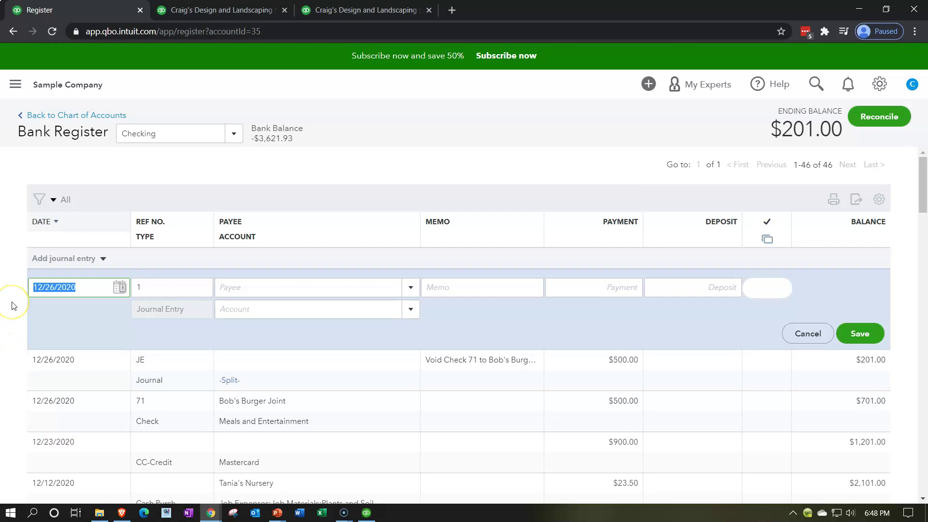
{"action": "key", "text": "plus"}
{"action": "key", "text": "plus"}
{"action": "key", "text": "plus"}
{"action": "key", "text": "Tab"}
{"action": "type", "text": "JE"}
{"action": "key", "text": "Tab"}
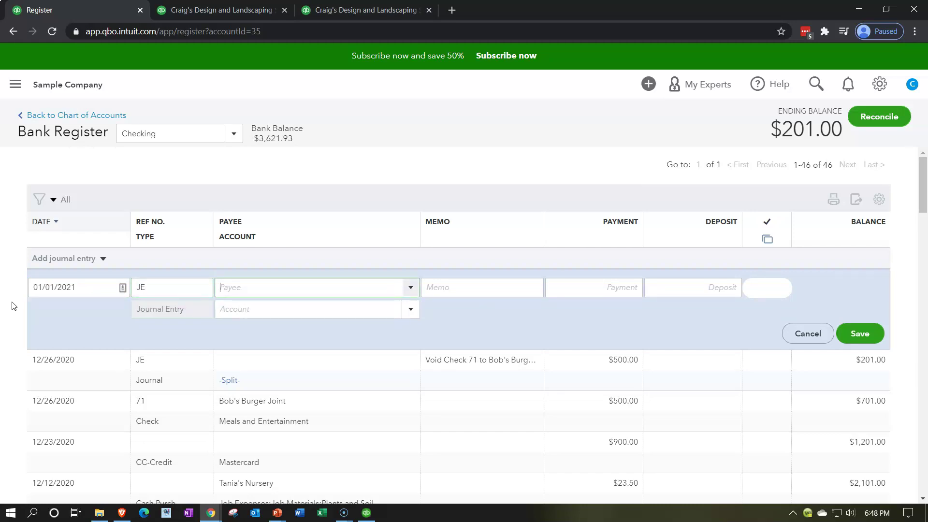
{"action": "key", "text": "Tab"}
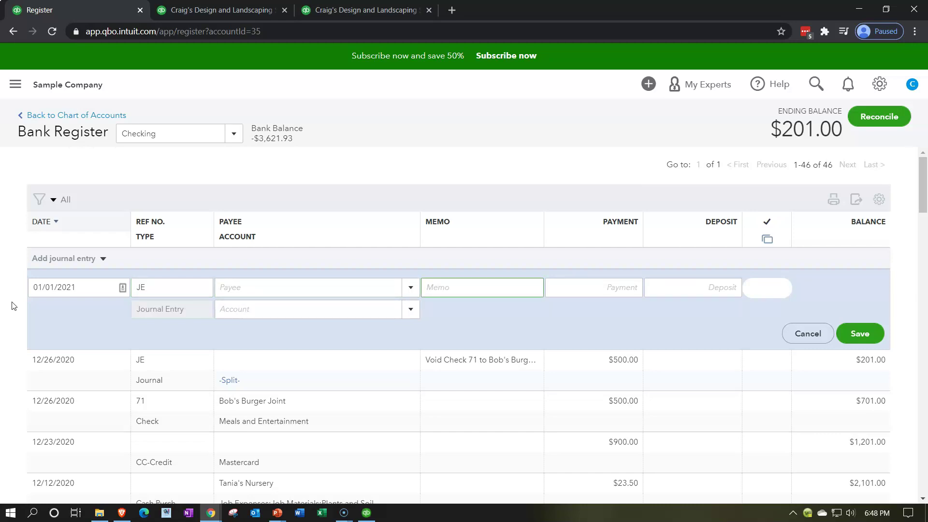
- Give the 01/01/2021 journal entry the memo "Void Check 71 to Bob's Burger Joint"
{"action": "type", "text": "Check 71 to Bob's Burger Joint"}
{"action": "left_click", "coordinate": [58, 287]}
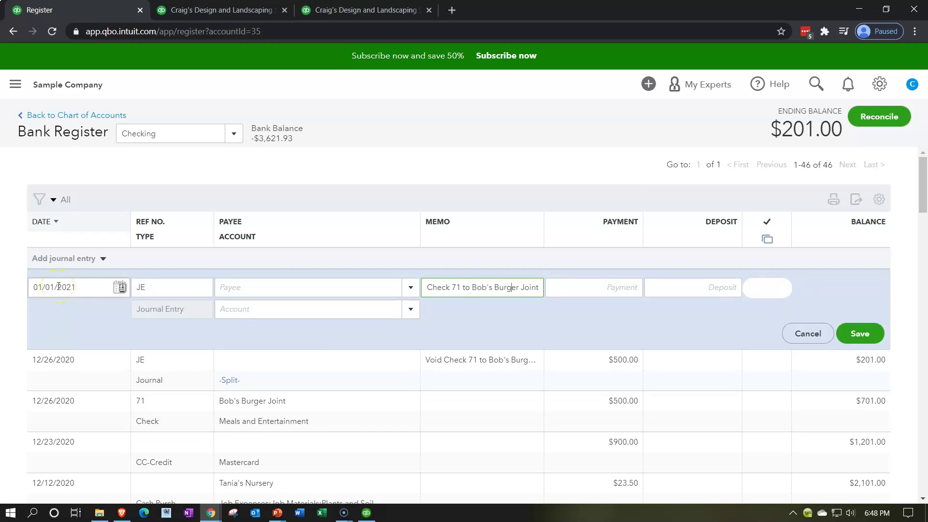
{"action": "key", "text": "Home"}
{"action": "type", "text": "Void"}
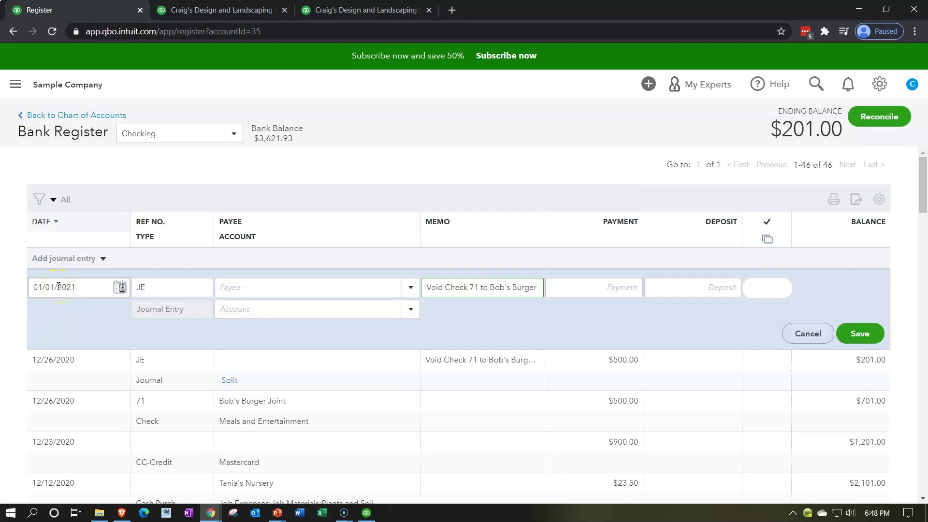
{"action": "key", "text": "Tab"}
{"action": "key", "text": "Tab"}
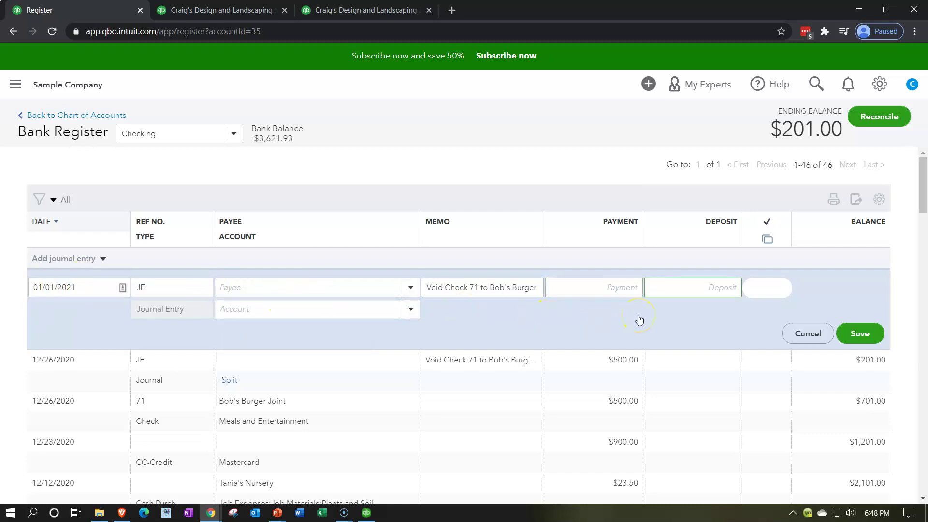
- Enter a 500.00 deposit against the Meals and Entertainment account and save the 01/01/2021 journal entry
{"action": "type", "text": "500"}
{"action": "key", "text": "Tab"}
{"action": "key", "text": "Tab"}
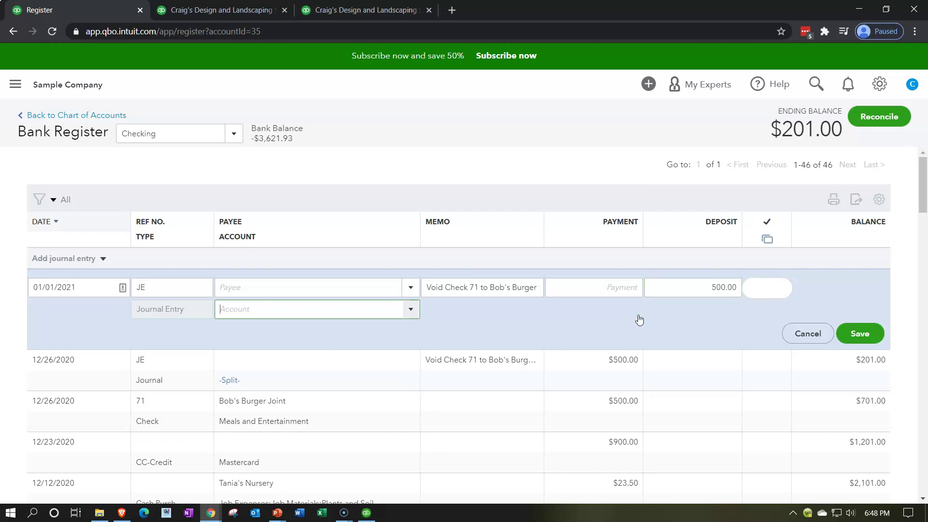
{"action": "type", "text": "j"}
{"action": "key", "text": "BackSpace"}
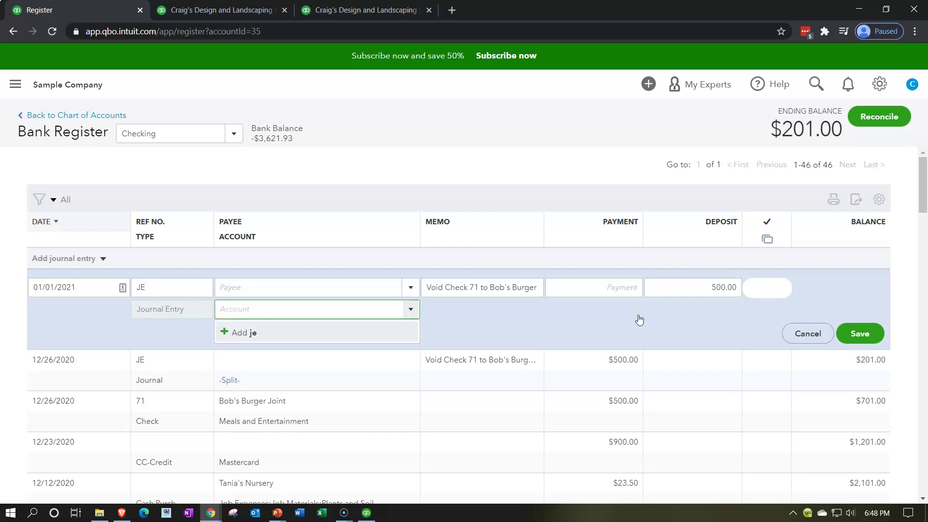
{"action": "type", "text": "meals and Entertainment"}
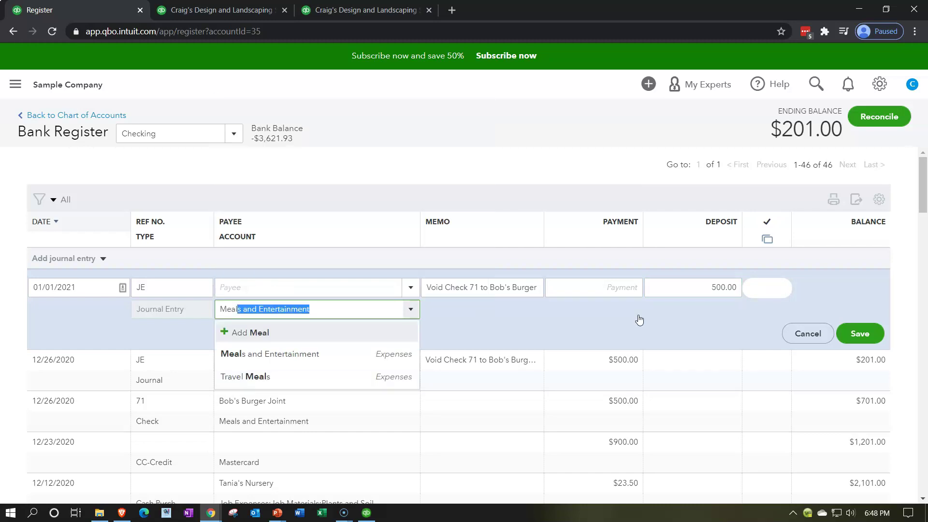
{"action": "left_click", "coordinate": [639, 320]}
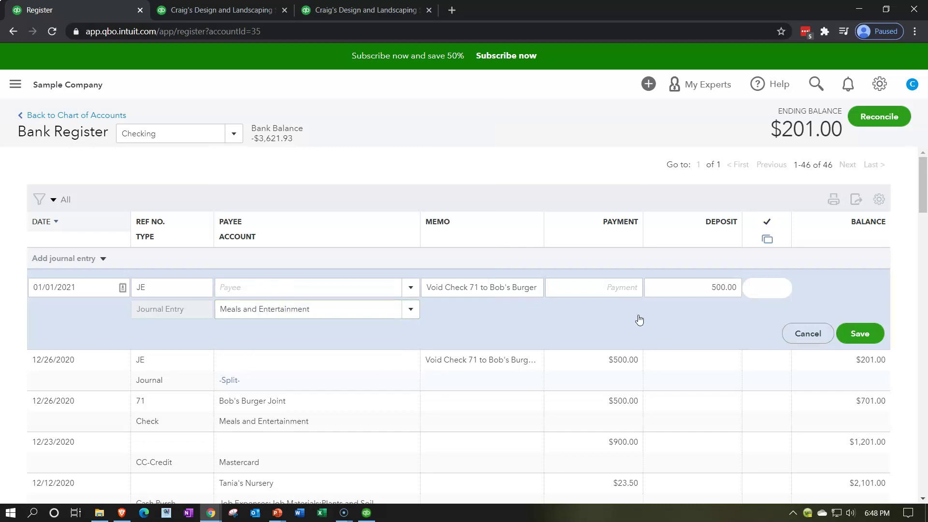
{"action": "left_click", "coordinate": [361, 341]}
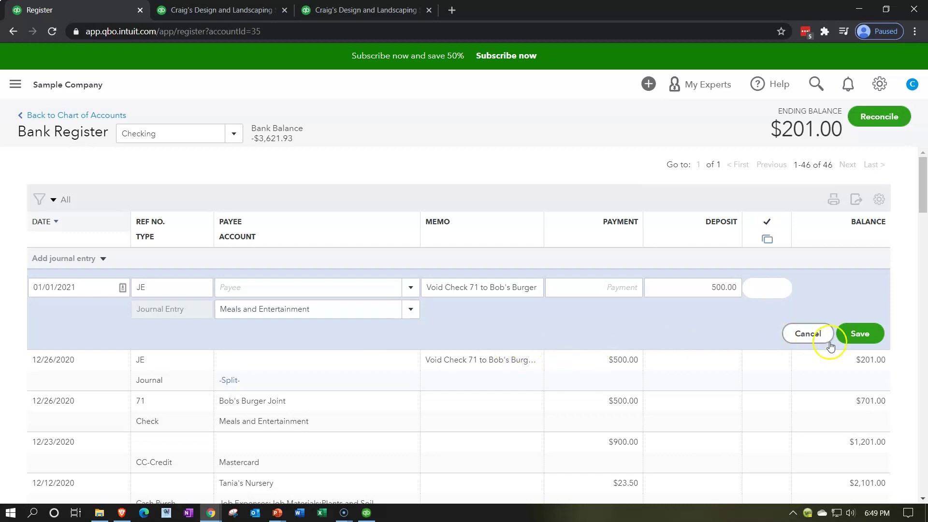
{"action": "left_click", "coordinate": [856, 337]}
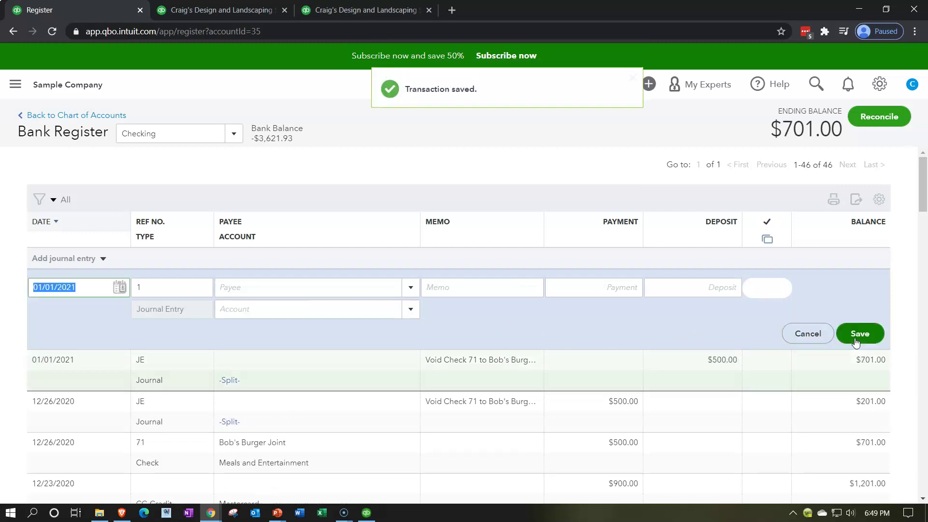
- Open check 71 to Bob's Burger Joint from the register in its full form and void it
{"action": "scroll", "coordinate": [488, 379], "scroll_direction": "down", "scroll_amount": 1}
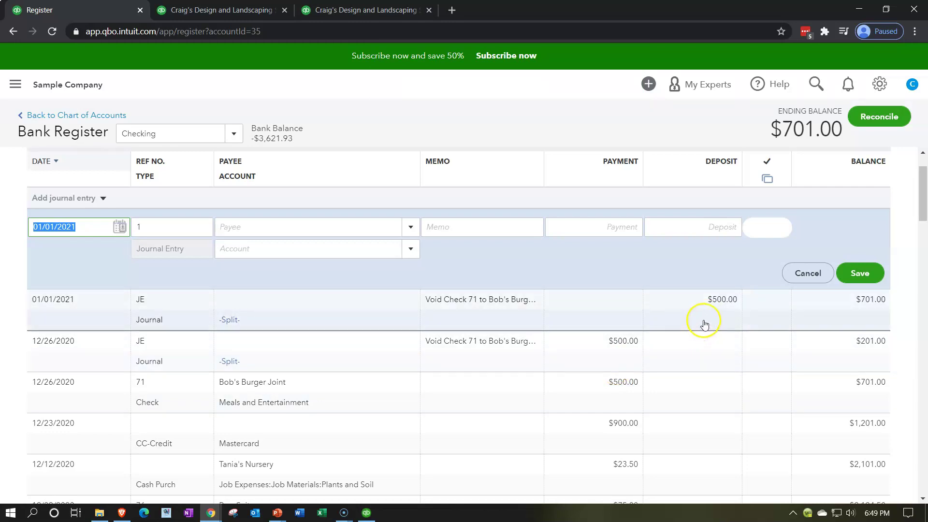
{"action": "left_click", "coordinate": [340, 405]}
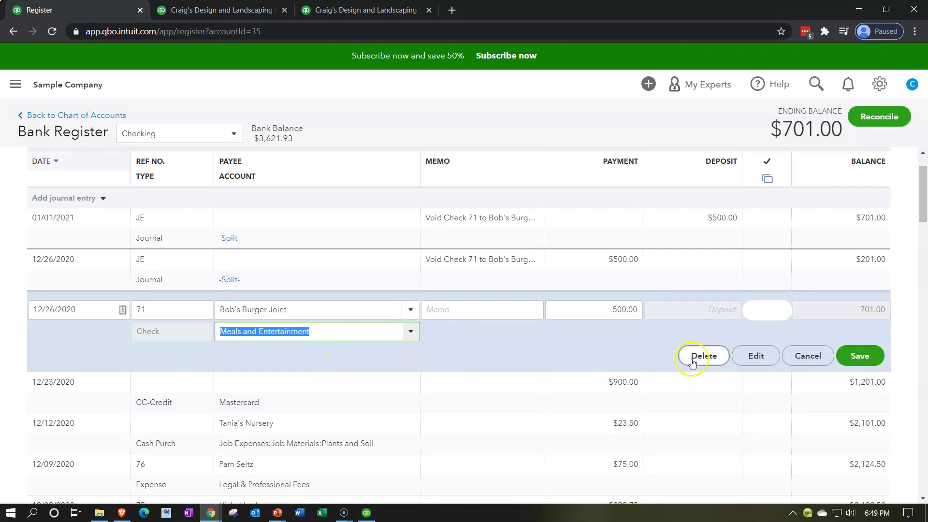
{"action": "left_click", "coordinate": [746, 365]}
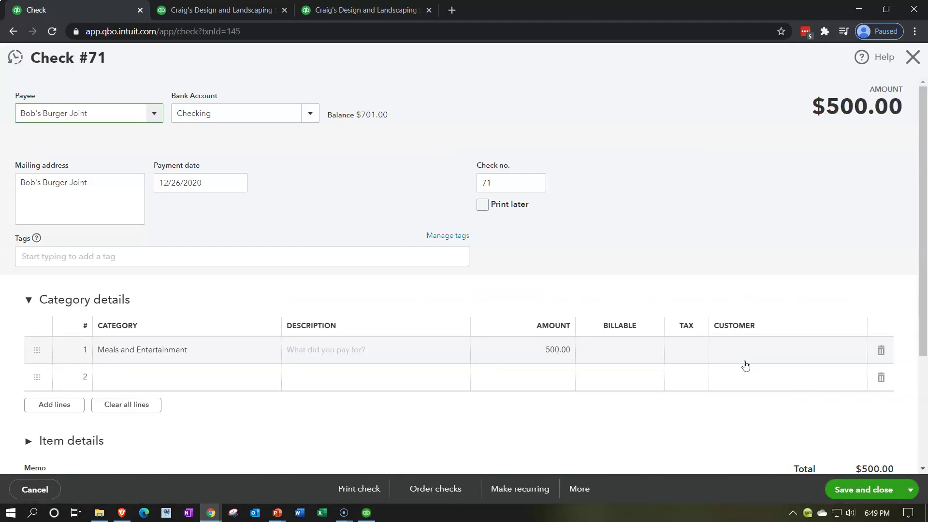
{"action": "left_click", "coordinate": [576, 490]}
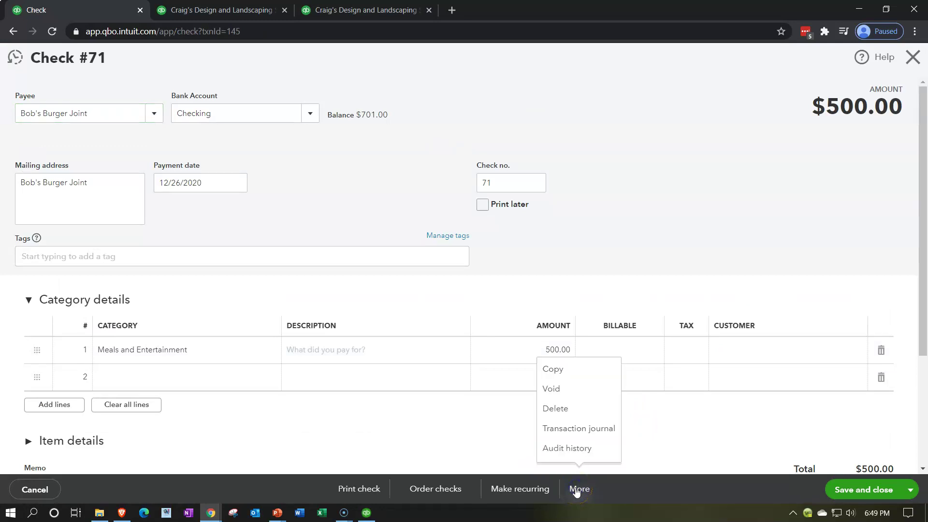
{"action": "left_click", "coordinate": [573, 391]}
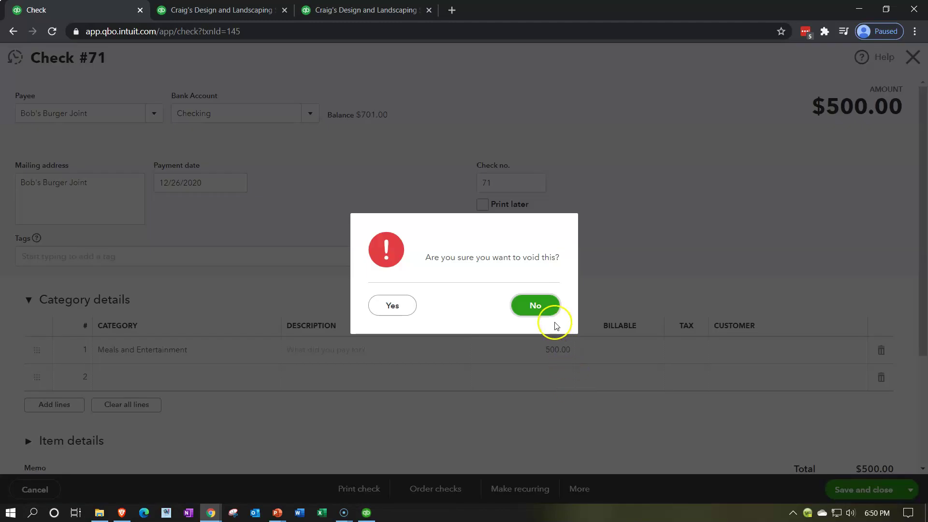
{"action": "left_click", "coordinate": [540, 307]}
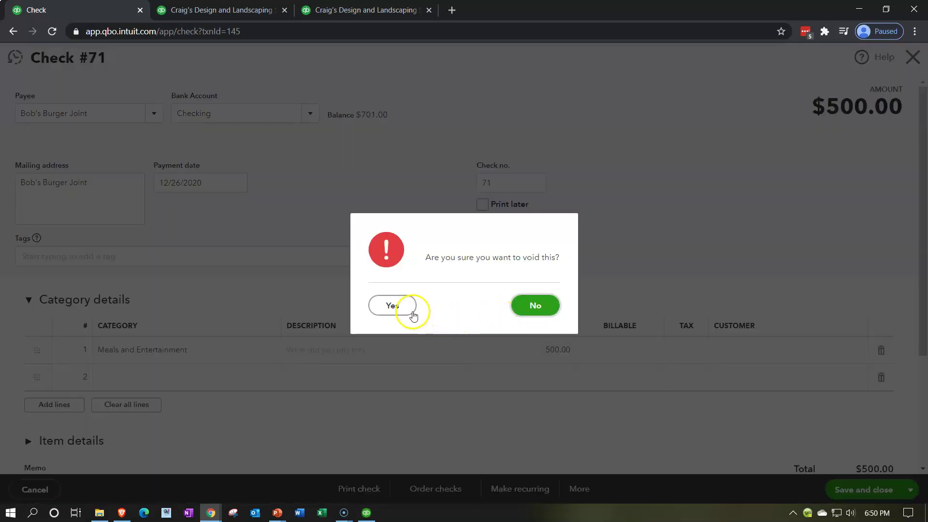
{"action": "left_click", "coordinate": [410, 312]}
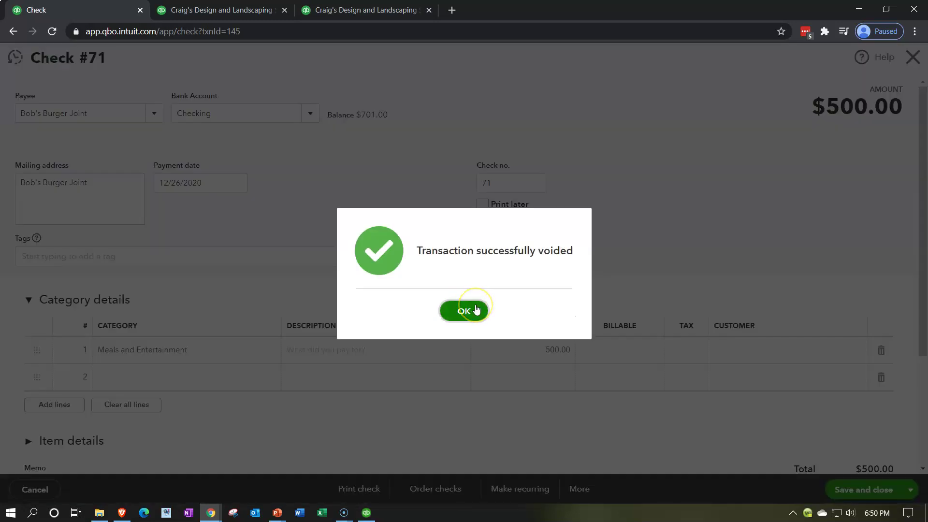
{"action": "left_click", "coordinate": [476, 309]}
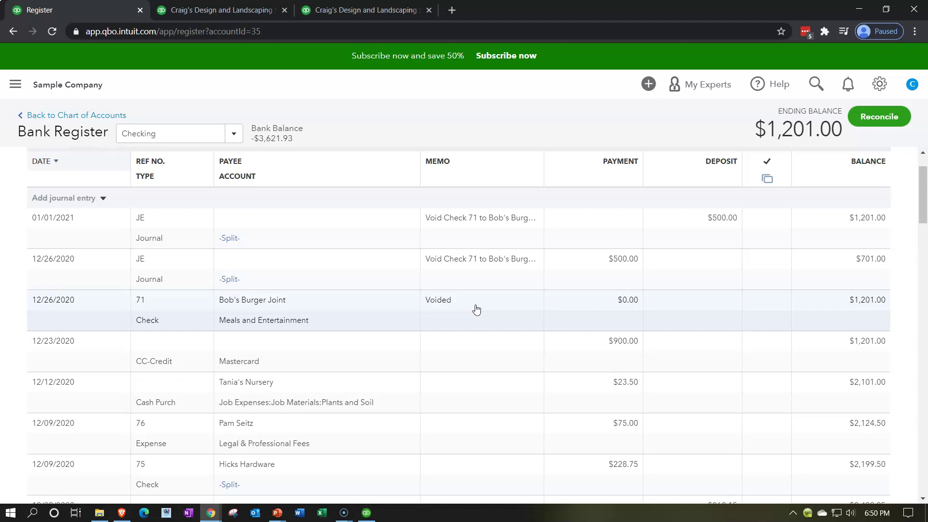
{"action": "left_click", "coordinate": [631, 284]}
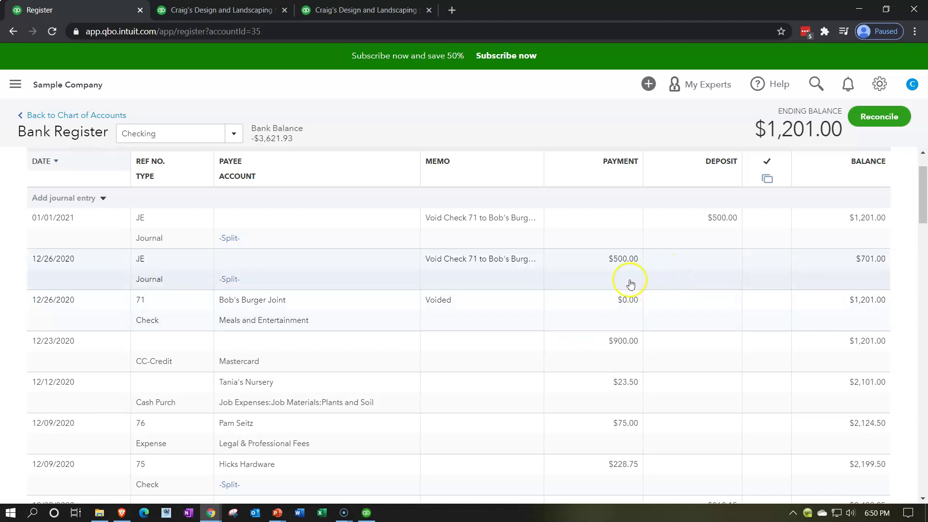
{"action": "left_click", "coordinate": [606, 274]}
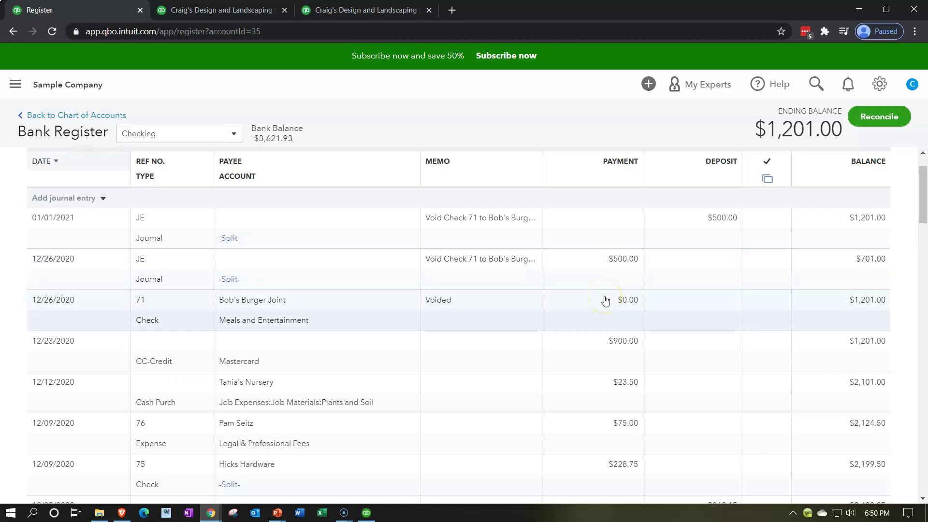
{"action": "left_click", "coordinate": [666, 243]}
{"action": "left_click", "coordinate": [663, 312]}
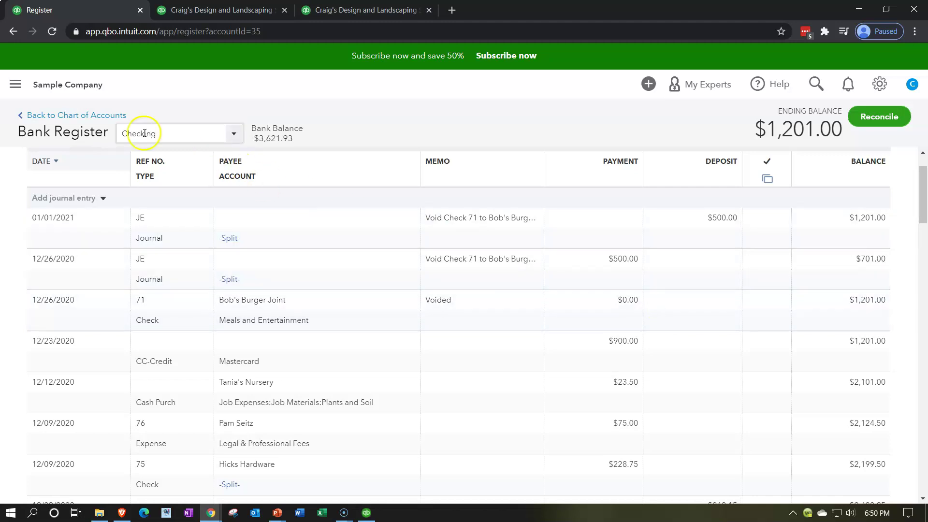
- Resume the in-progress bank reconciliation of the Checking account
{"action": "left_click", "coordinate": [15, 90]}
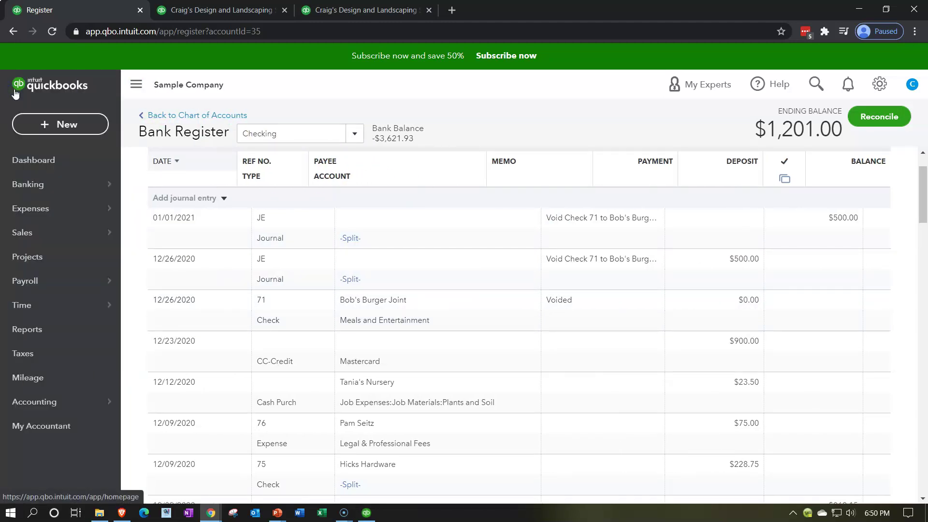
{"action": "left_click", "coordinate": [67, 335]}
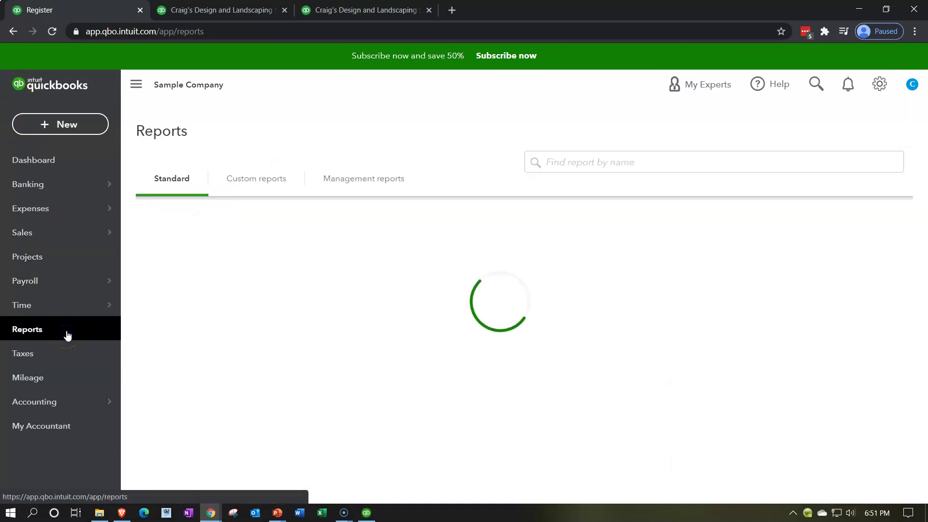
{"action": "left_click", "coordinate": [46, 402]}
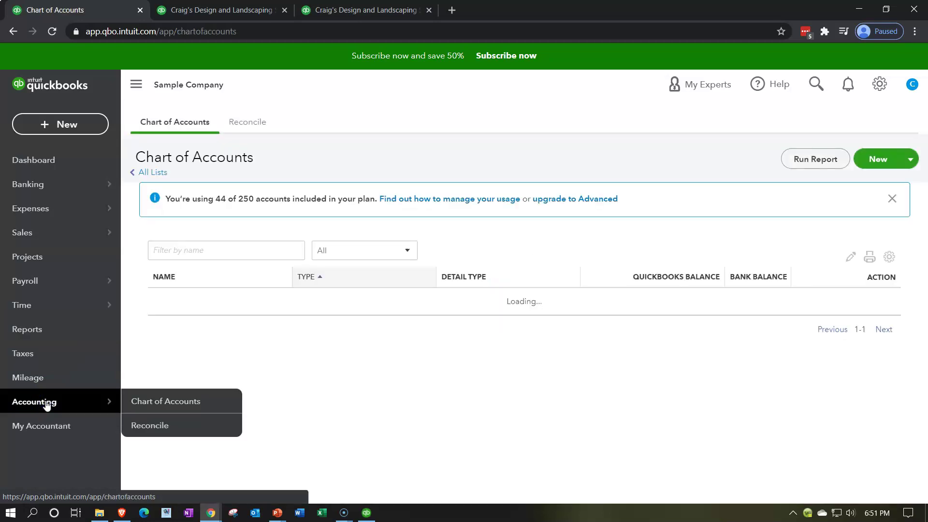
{"action": "left_click", "coordinate": [161, 426]}
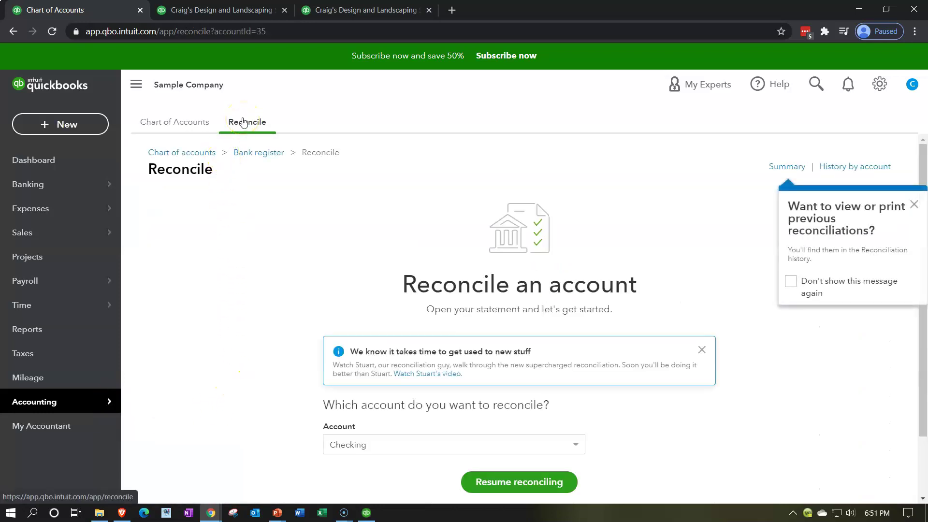
{"action": "scroll", "coordinate": [263, 412], "scroll_direction": "down", "scroll_amount": 2}
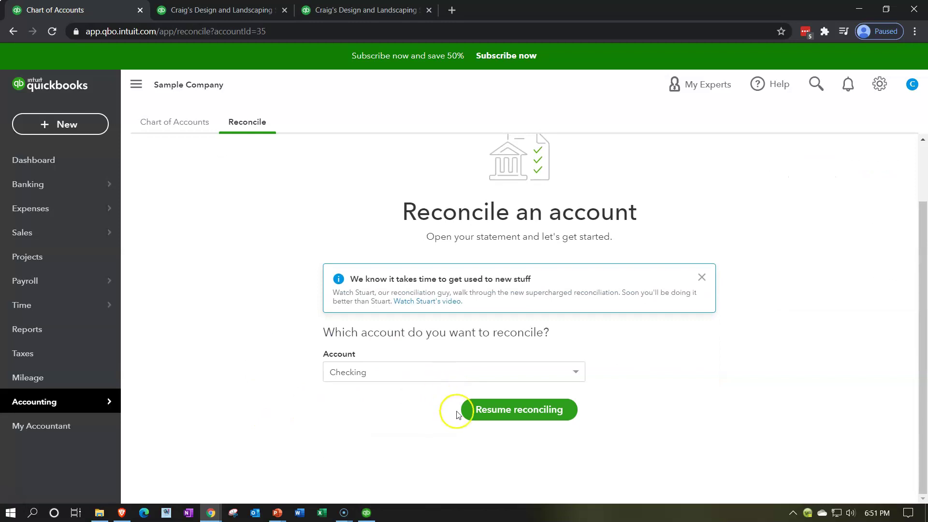
{"action": "left_click", "coordinate": [471, 411]}
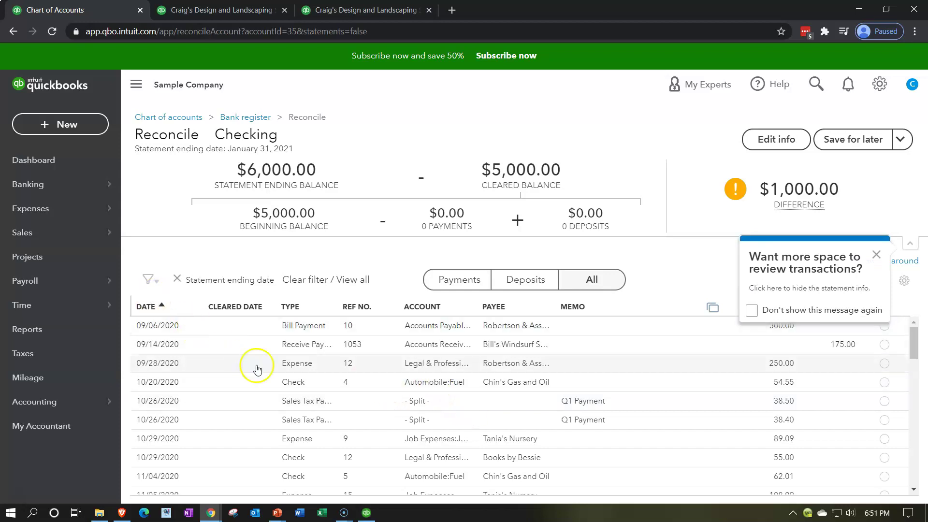
- Mark voided check 71 and the 12/26/2020 and 01/01/2021 journal entries as cleared in the Checking reconciliation
{"action": "scroll", "coordinate": [205, 344], "scroll_direction": "down", "scroll_amount": 8}
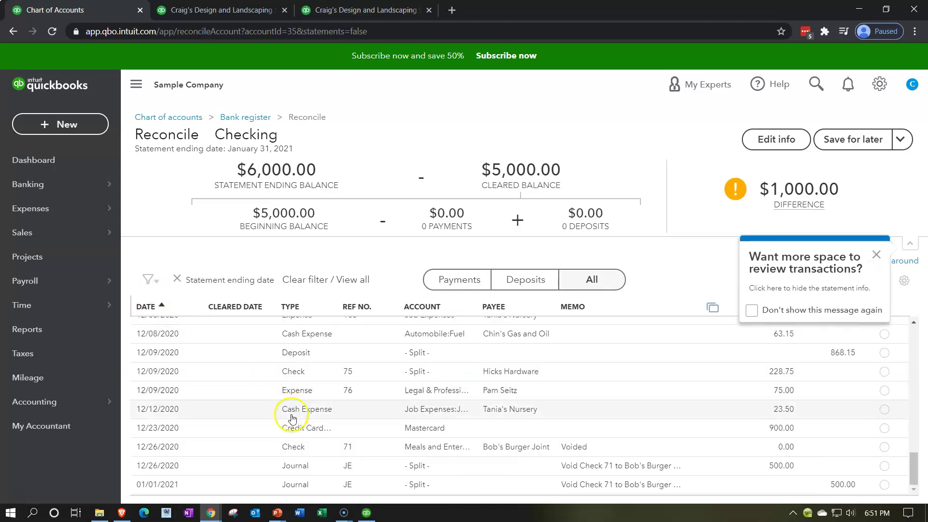
{"action": "left_click", "coordinate": [885, 447]}
{"action": "left_click", "coordinate": [885, 465]}
{"action": "left_click", "coordinate": [885, 484]}
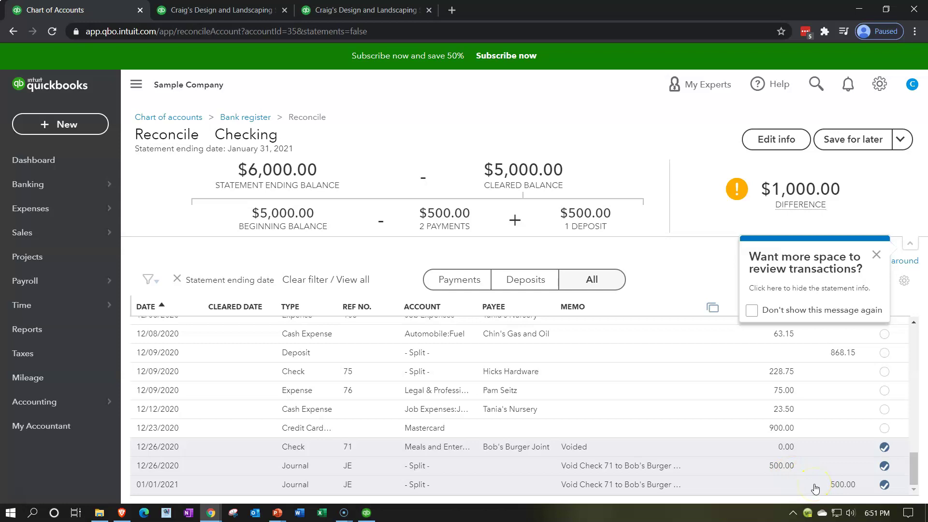
{"action": "left_click", "coordinate": [804, 456]}
- Switch to the open Profit and Loss report and rerun it for 01/01/2020 to 12/31/2020
{"action": "left_click", "coordinate": [248, 10]}
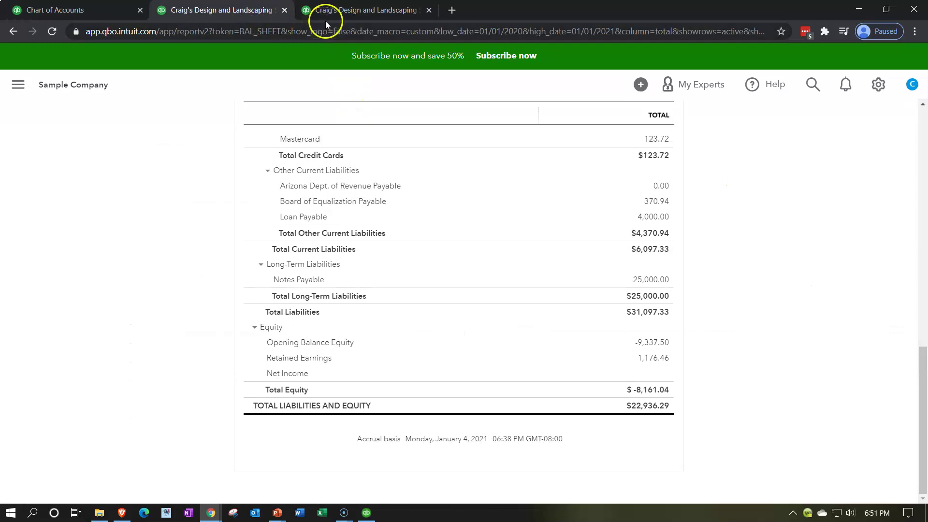
{"action": "left_click", "coordinate": [338, 10]}
{"action": "scroll", "coordinate": [176, 245], "scroll_direction": "up", "scroll_amount": 20}
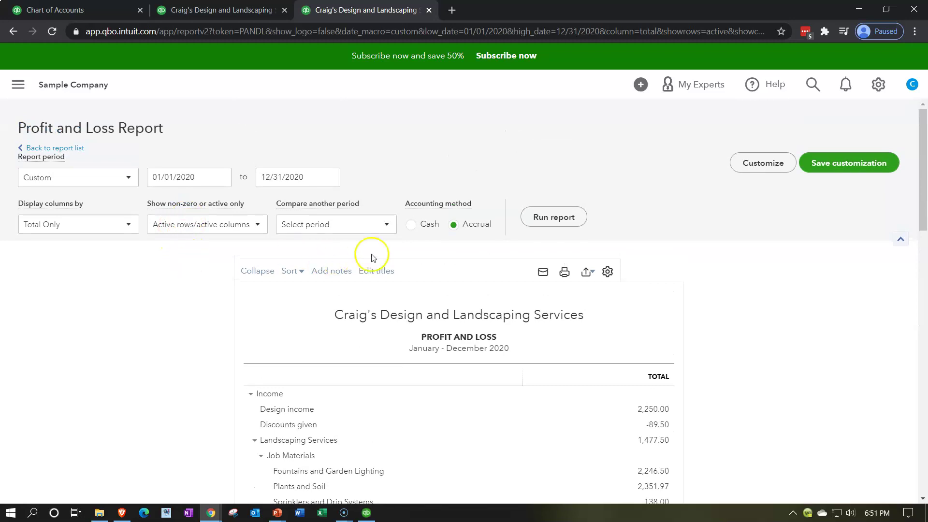
{"action": "left_click", "coordinate": [559, 223]}
- Inspect the transactions behind the 2020 Meals and Entertainment total, return to the Profit and Loss summary, and check net income
{"action": "scroll", "coordinate": [559, 224], "scroll_direction": "down", "scroll_amount": 3}
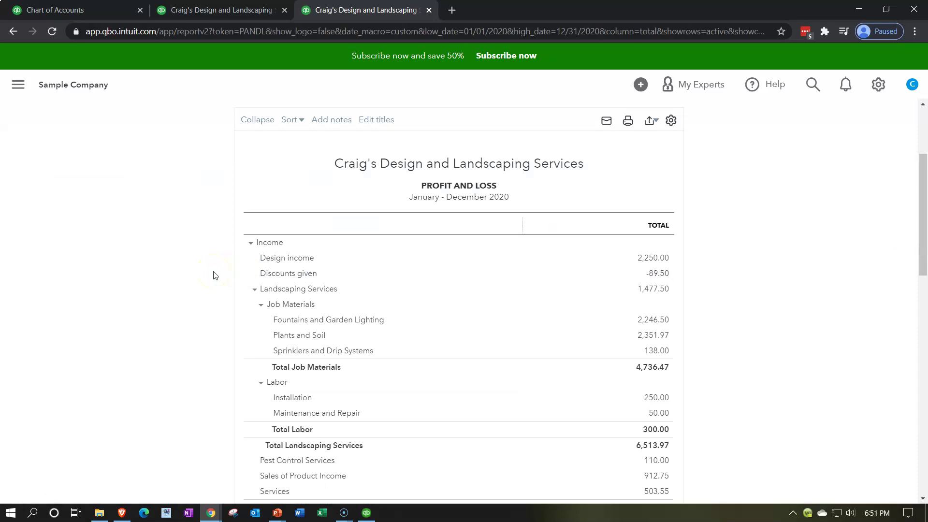
{"action": "scroll", "coordinate": [216, 275], "scroll_direction": "down", "scroll_amount": 5}
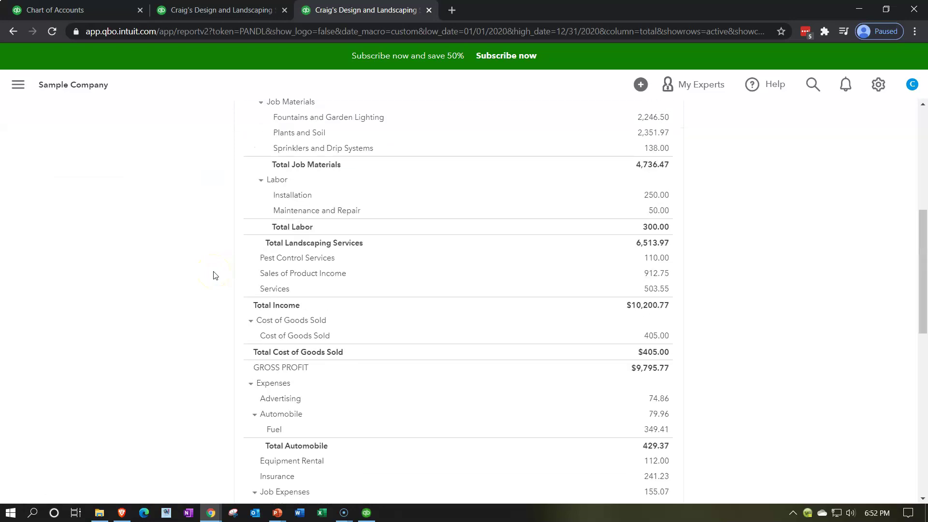
{"action": "scroll", "coordinate": [216, 275], "scroll_direction": "down", "scroll_amount": 6}
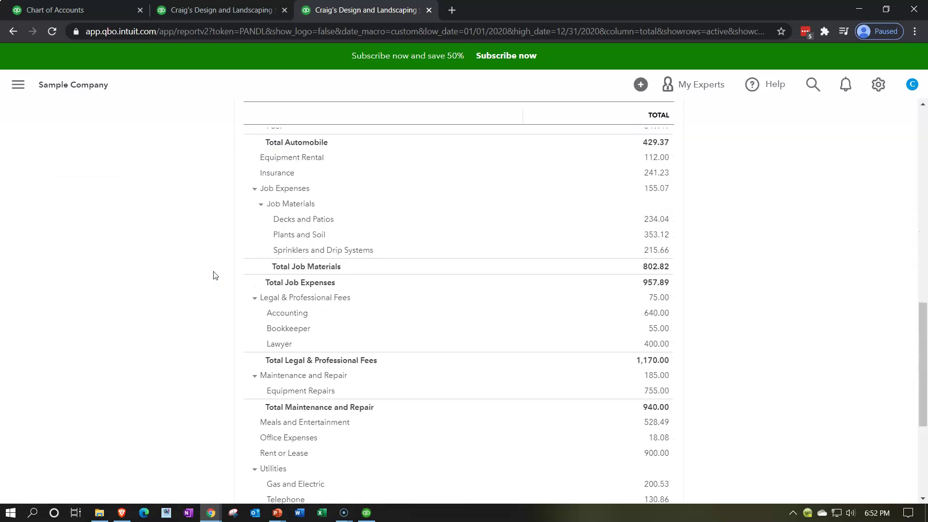
{"action": "scroll", "coordinate": [215, 275], "scroll_direction": "down", "scroll_amount": 1}
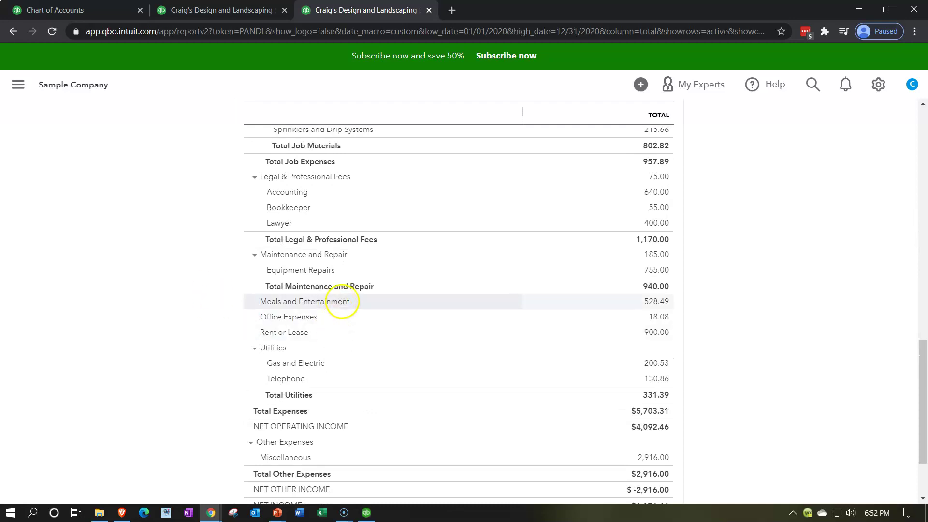
{"action": "left_click", "coordinate": [656, 302]}
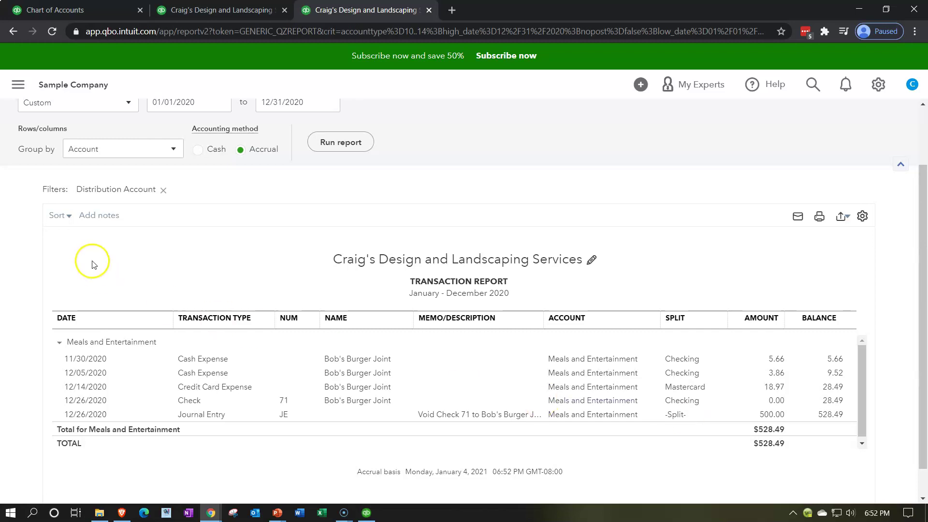
{"action": "scroll", "coordinate": [94, 283], "scroll_direction": "up", "scroll_amount": 2}
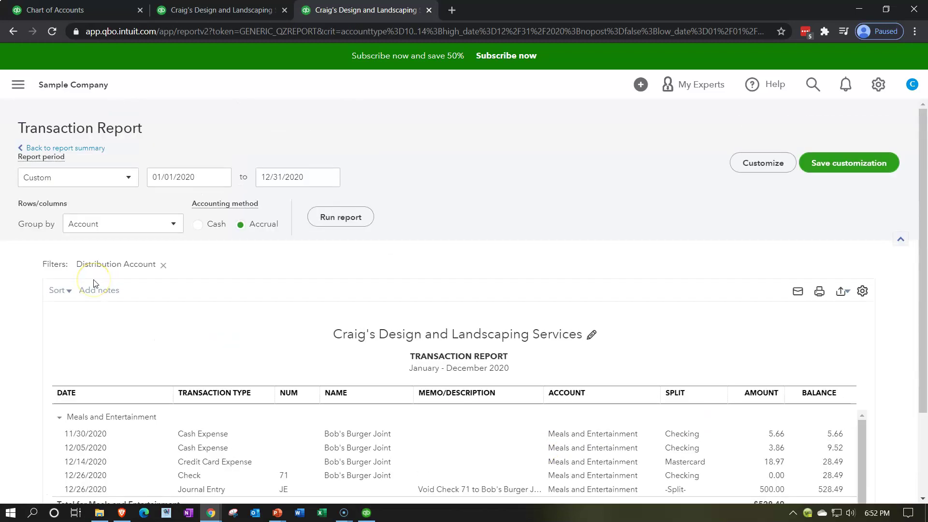
{"action": "left_click", "coordinate": [83, 151]}
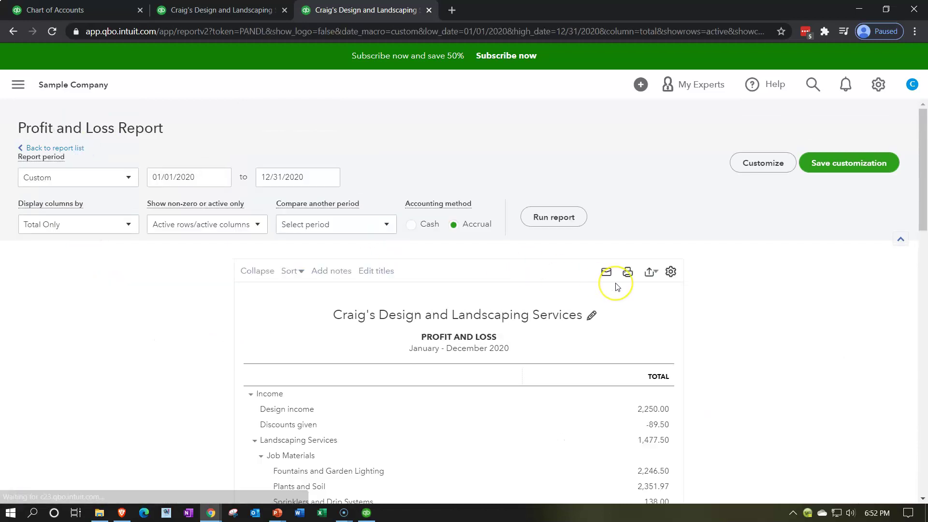
{"action": "scroll", "coordinate": [615, 283], "scroll_direction": "down", "scroll_amount": 10}
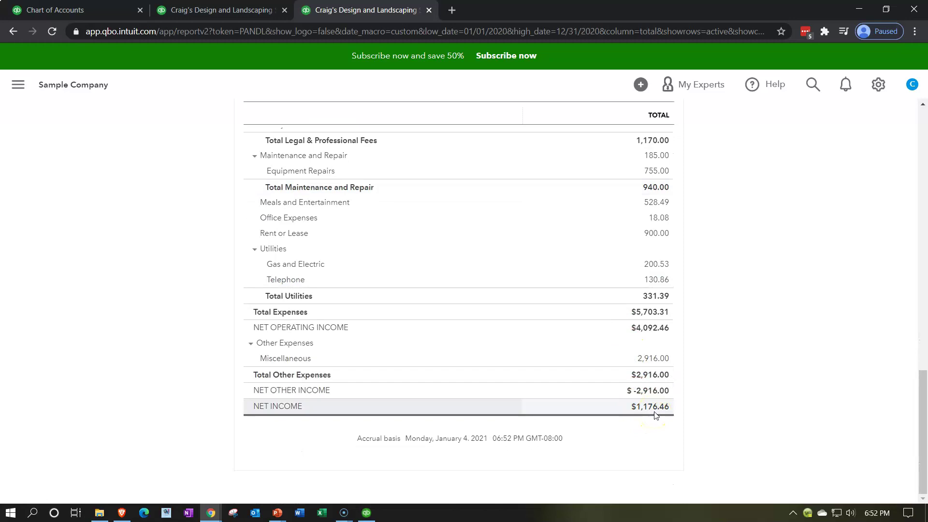
- Set the Profit and Loss report period to 01/01/2021 through 12/31/2021 and run the report
{"action": "scroll", "coordinate": [655, 411], "scroll_direction": "up", "scroll_amount": 15}
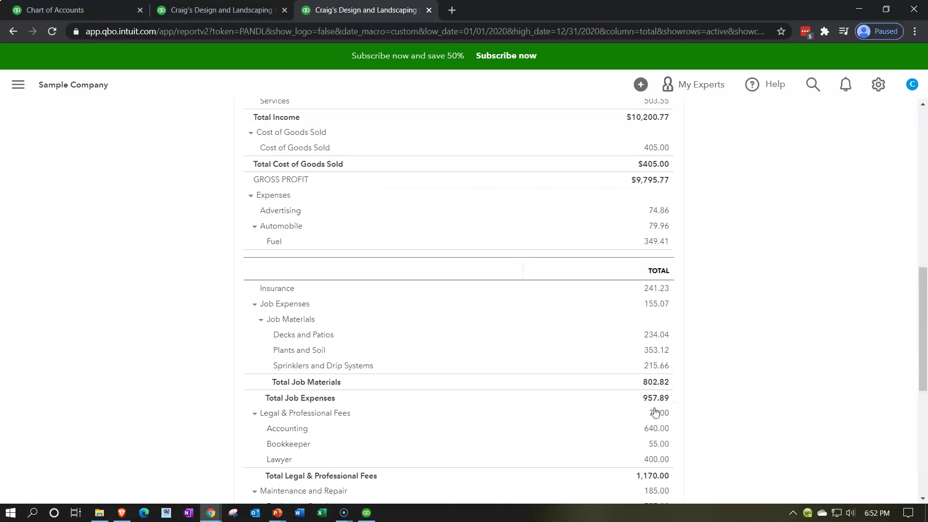
{"action": "left_click", "coordinate": [230, 186]}
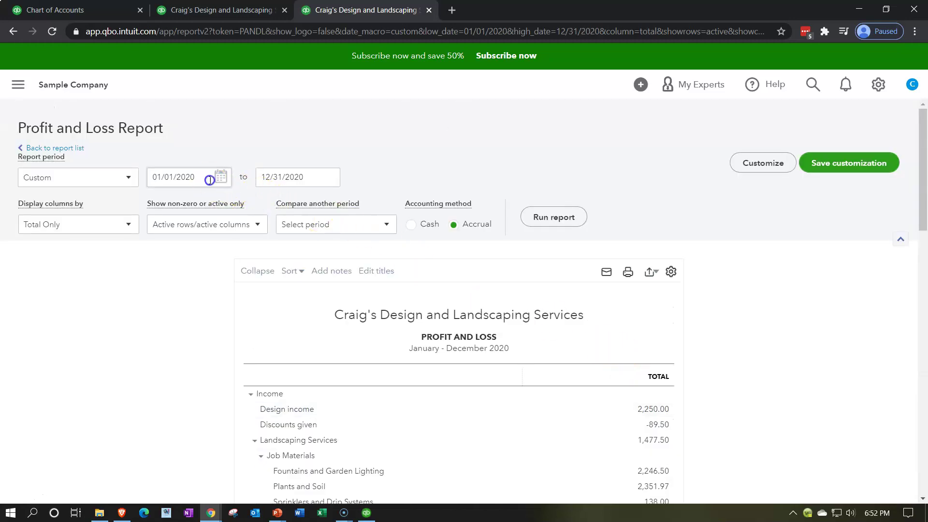
{"action": "type", "text": "010121"}
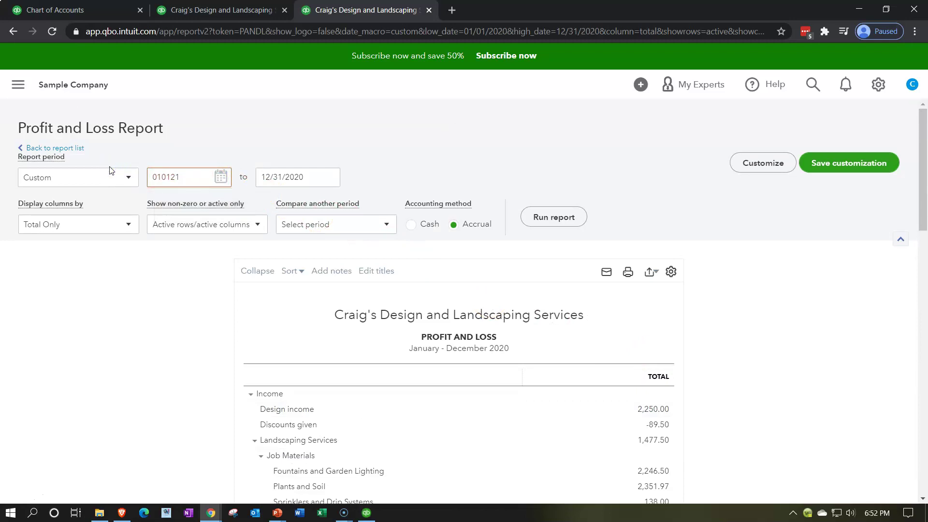
{"action": "key", "text": "Tab"}
{"action": "type", "text": "123121"}
{"action": "key", "text": "Tab"}
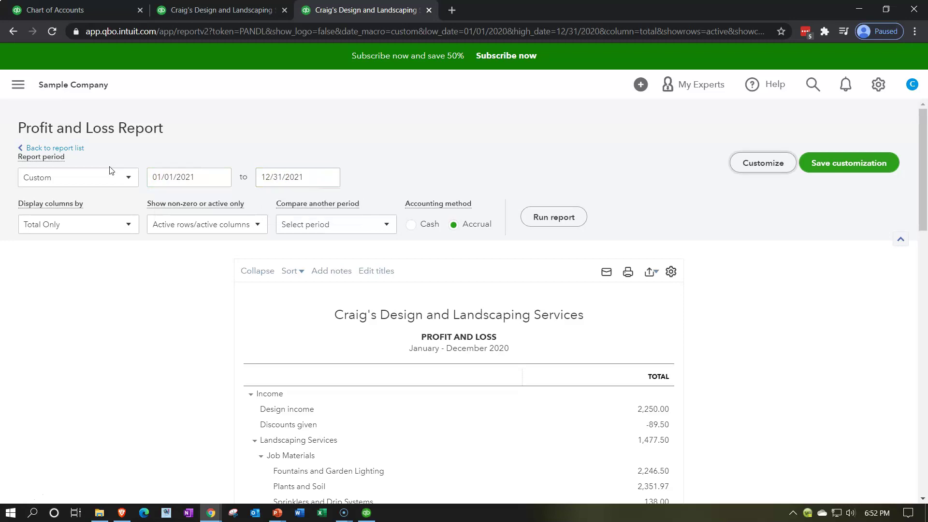
{"action": "left_click", "coordinate": [573, 217]}
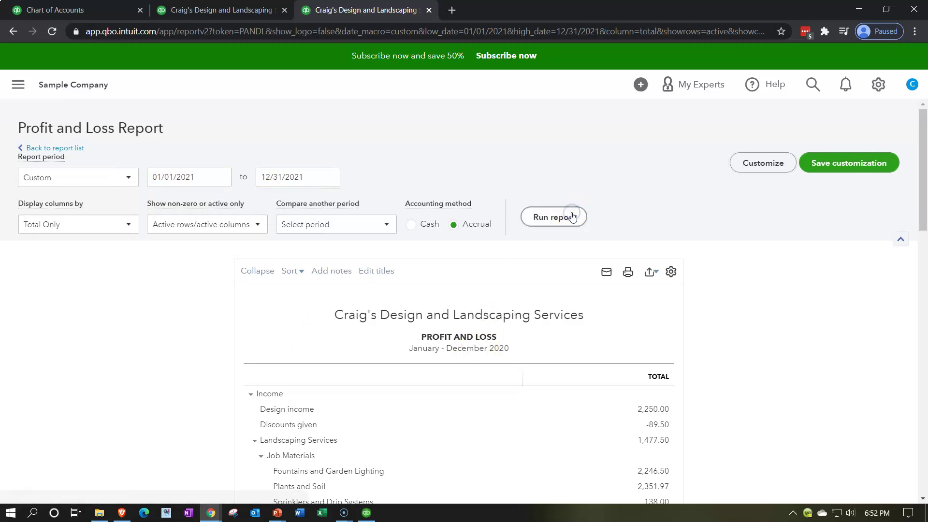
{"action": "scroll", "coordinate": [238, 342], "scroll_direction": "down", "scroll_amount": 3}
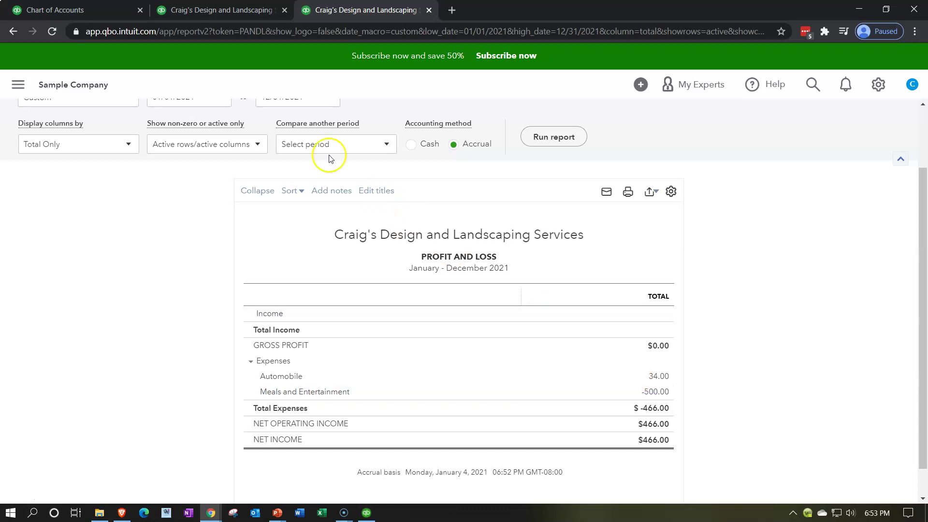
- Switch to the open Balance Sheet report, rerun it with the end date 12/31/2020, and check the equity section
{"action": "left_click", "coordinate": [228, 10]}
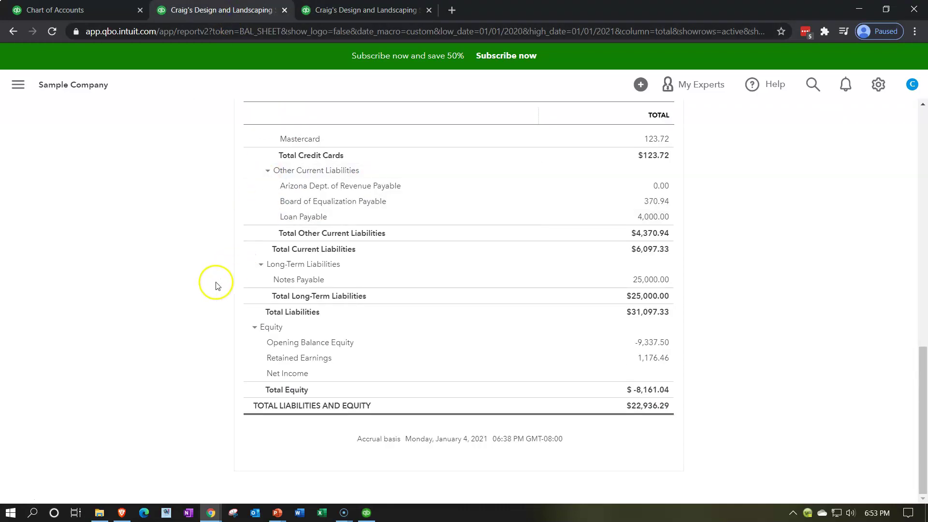
{"action": "scroll", "coordinate": [216, 286], "scroll_direction": "up", "scroll_amount": 15}
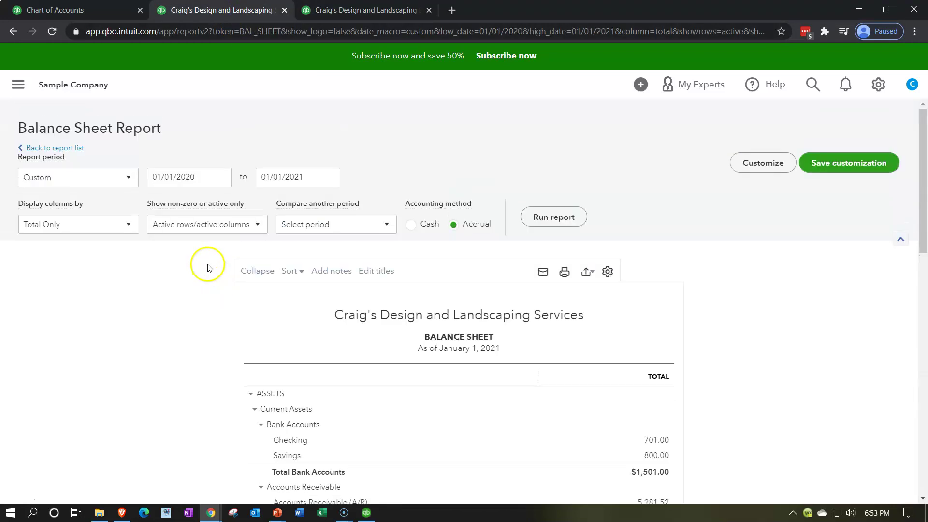
{"action": "left_click", "coordinate": [307, 177]}
{"action": "key", "text": "minus"}
{"action": "key", "text": "ctrl+a"}
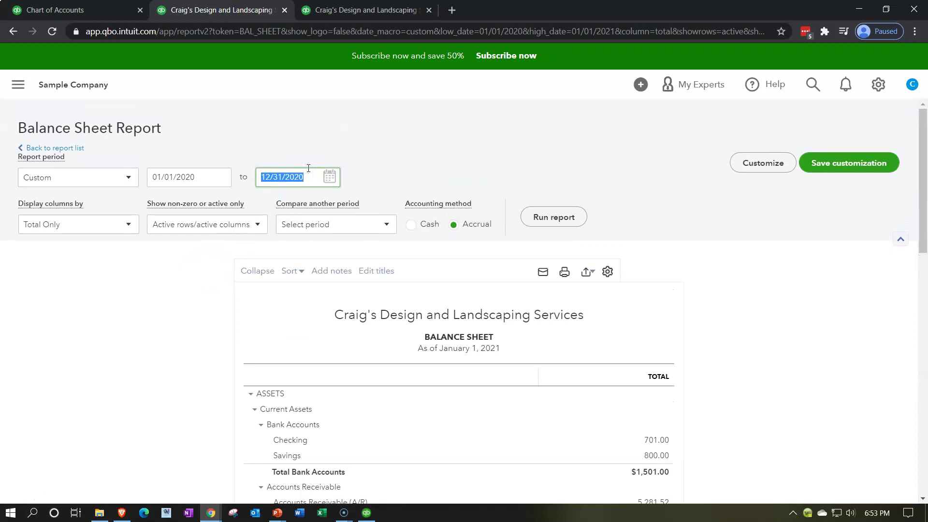
{"action": "left_click", "coordinate": [536, 224]}
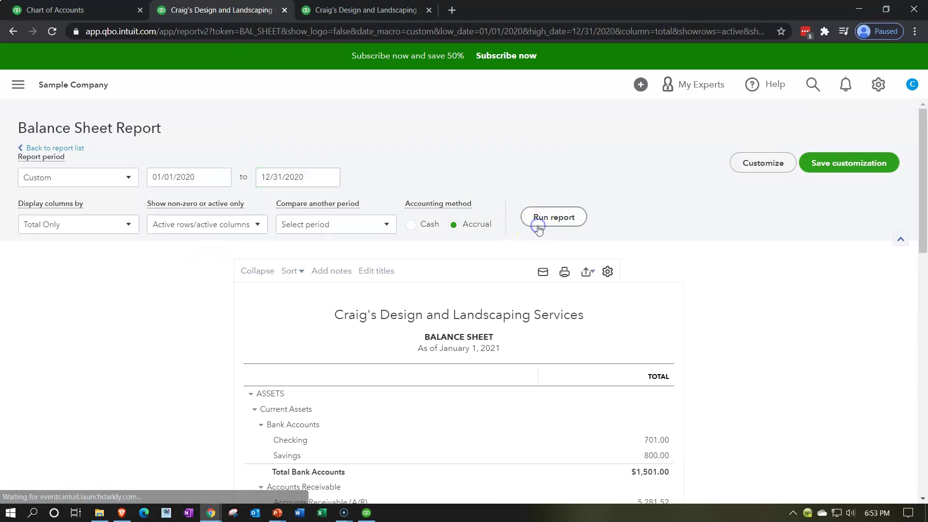
{"action": "scroll", "coordinate": [170, 330], "scroll_direction": "down", "scroll_amount": 3}
{"action": "scroll", "coordinate": [170, 330], "scroll_direction": "down", "scroll_amount": 11}
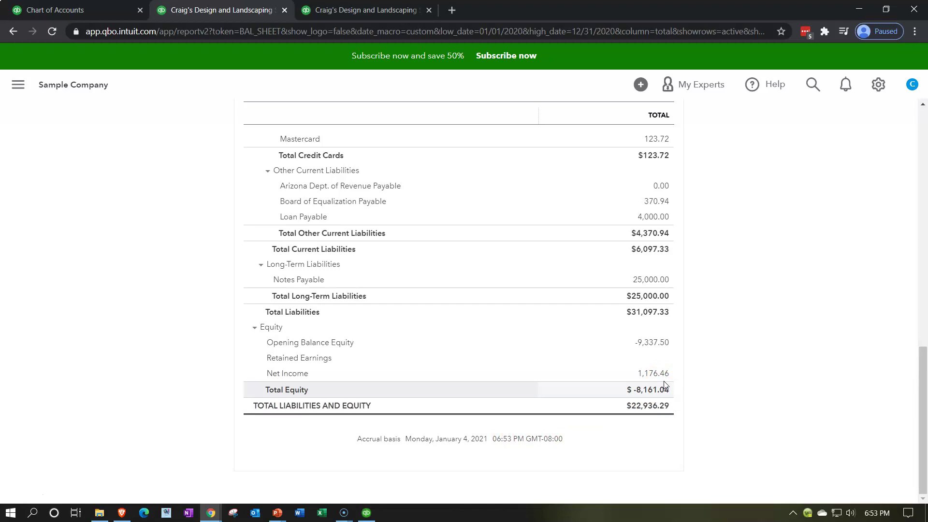
{"action": "scroll", "coordinate": [664, 385], "scroll_direction": "up", "scroll_amount": 15}
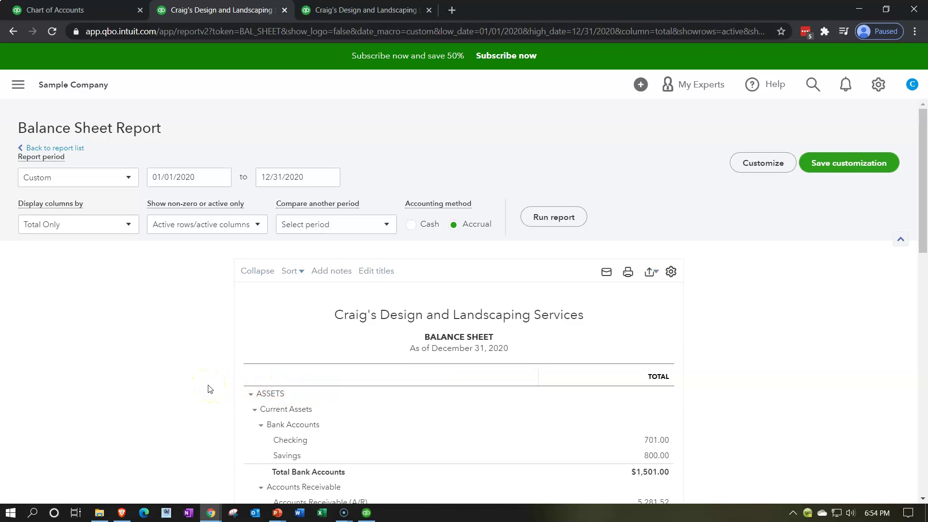
- Leave the Checking reconciliation and open the transaction list of the vendor Bob's Burger Joint
{"action": "left_click", "coordinate": [77, 10]}
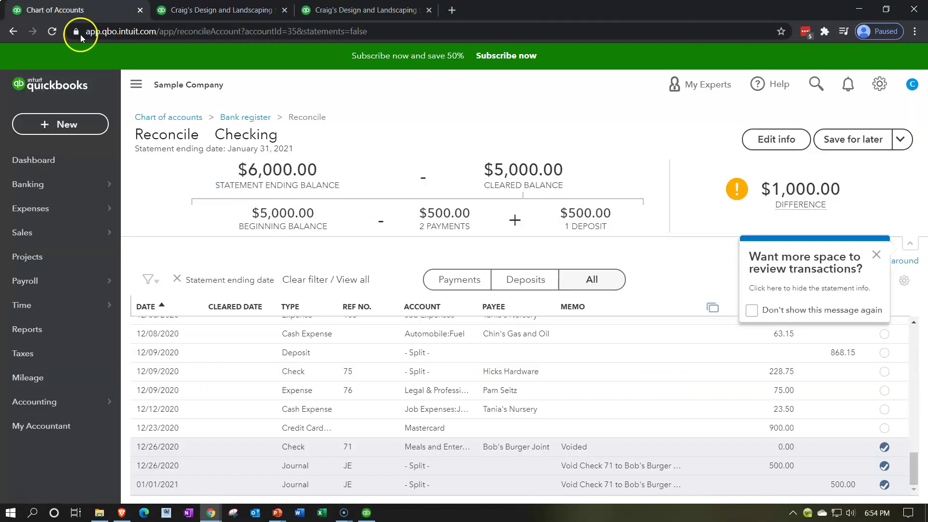
{"action": "left_click", "coordinate": [67, 213]}
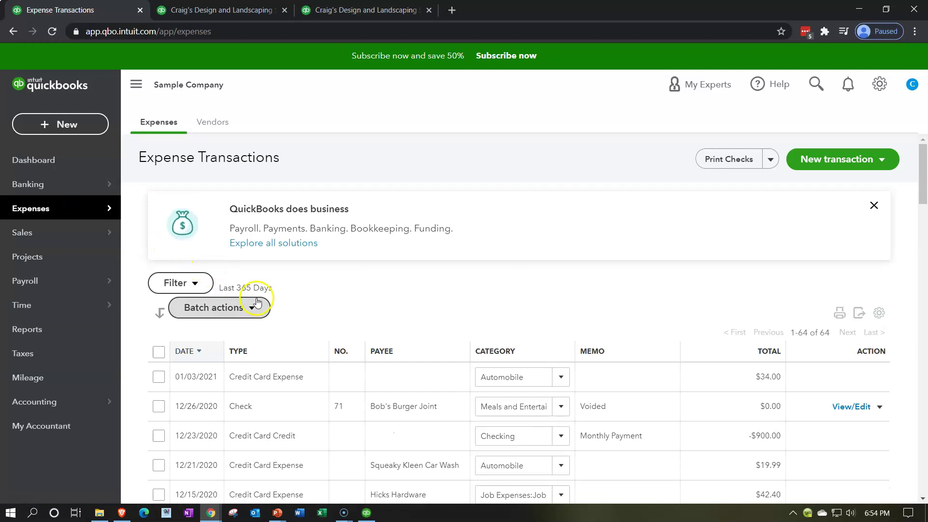
{"action": "left_click", "coordinate": [210, 130]}
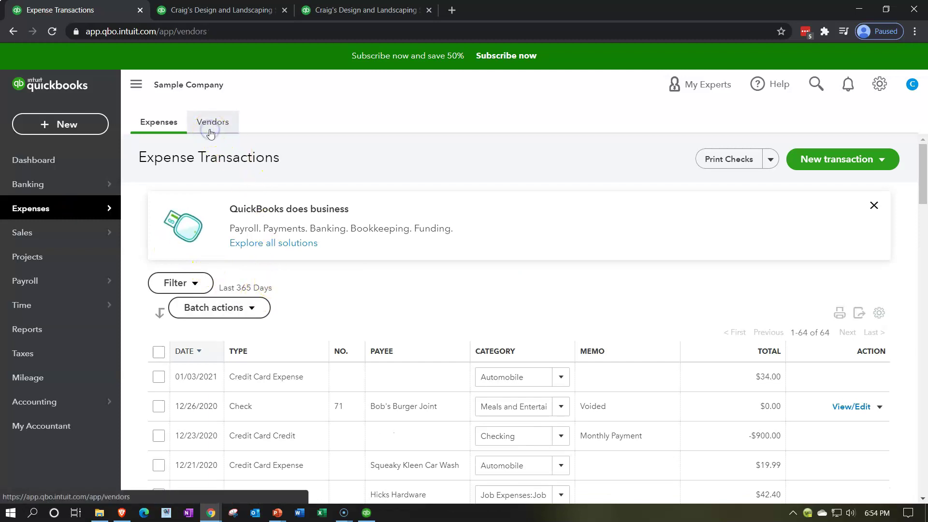
{"action": "left_click", "coordinate": [304, 302]}
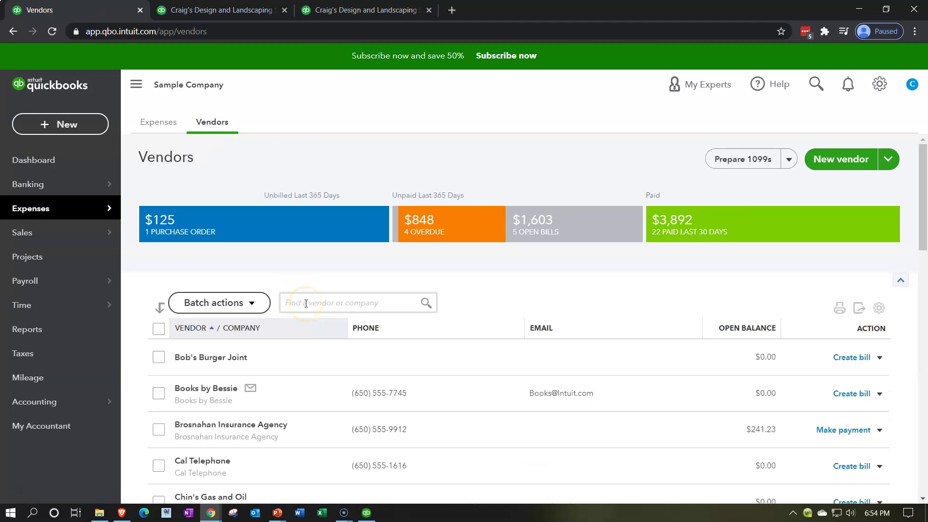
{"action": "scroll", "coordinate": [306, 303], "scroll_direction": "down", "scroll_amount": 1}
{"action": "left_click", "coordinate": [223, 296]}
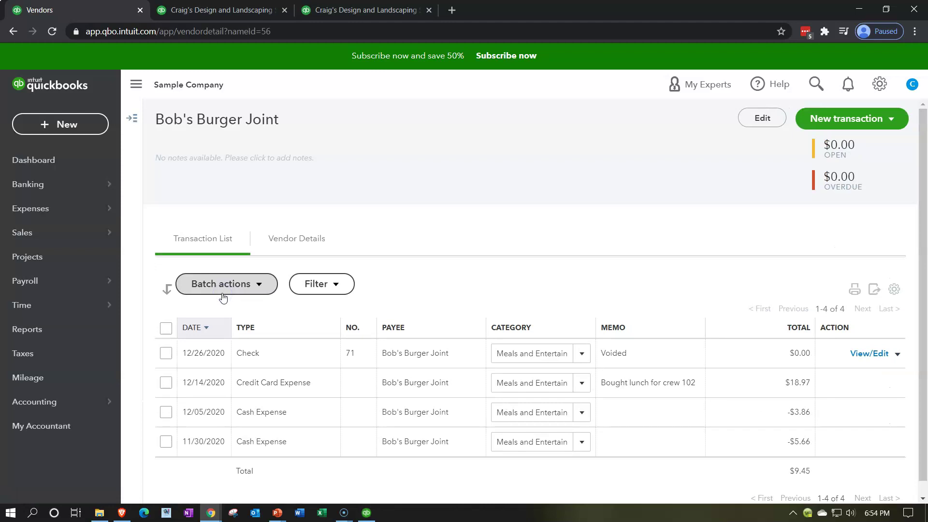
{"action": "scroll", "coordinate": [248, 296], "scroll_direction": "down", "scroll_amount": 1}
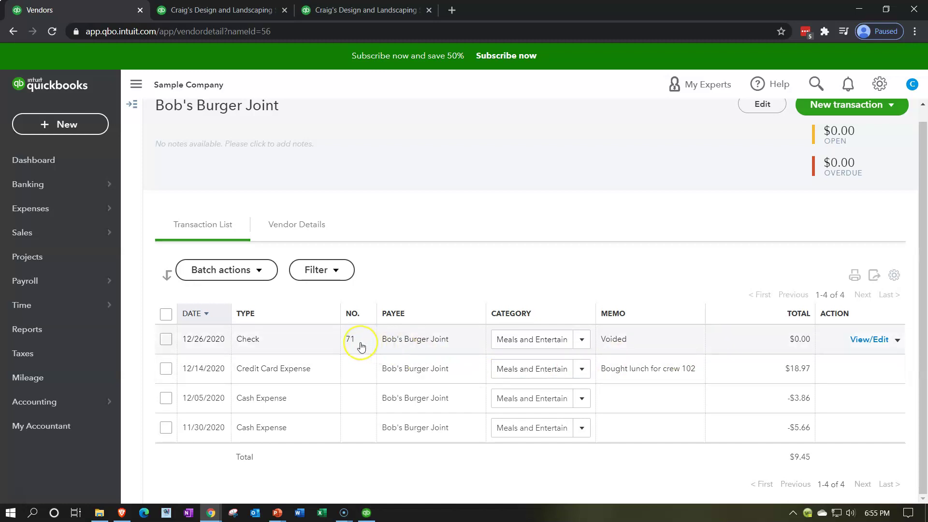
- Open check 71 from the vendor's transactions to review its payment status, then close it without changes
{"action": "left_click", "coordinate": [610, 344]}
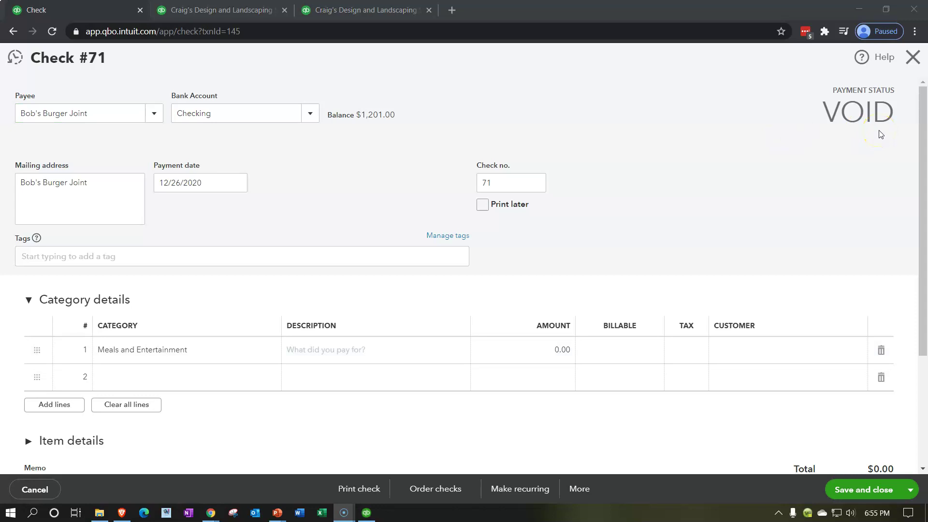
{"action": "left_click", "coordinate": [911, 60]}
{"action": "left_click", "coordinate": [912, 57]}
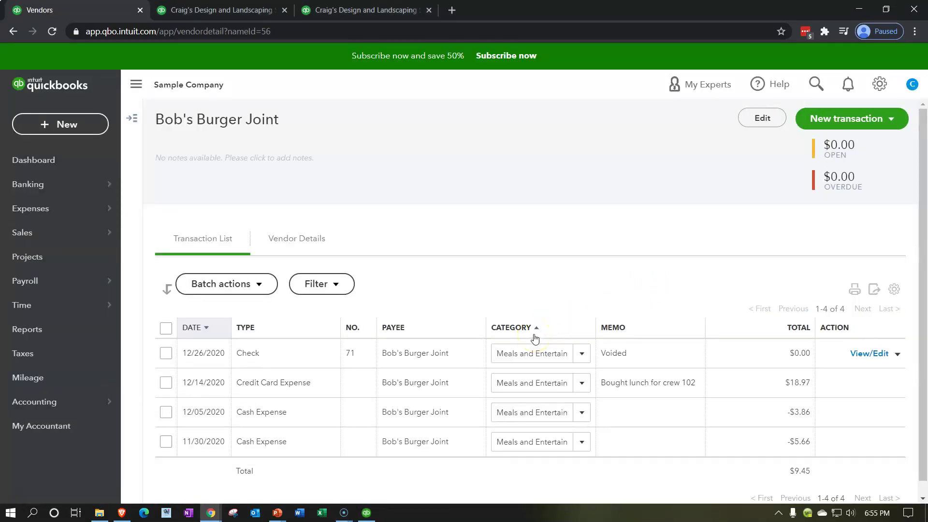
{"action": "left_click", "coordinate": [461, 372]}
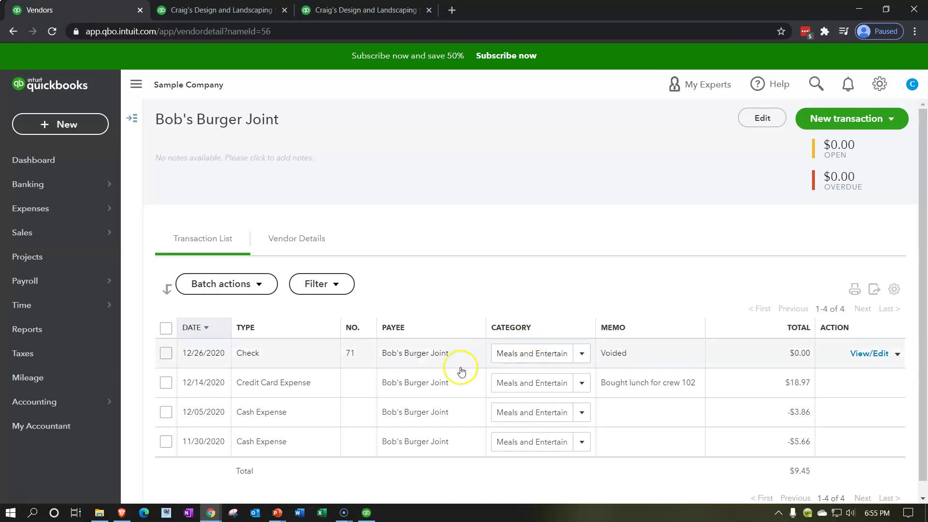
{"action": "left_click", "coordinate": [613, 360]}
{"action": "left_click", "coordinate": [628, 358]}
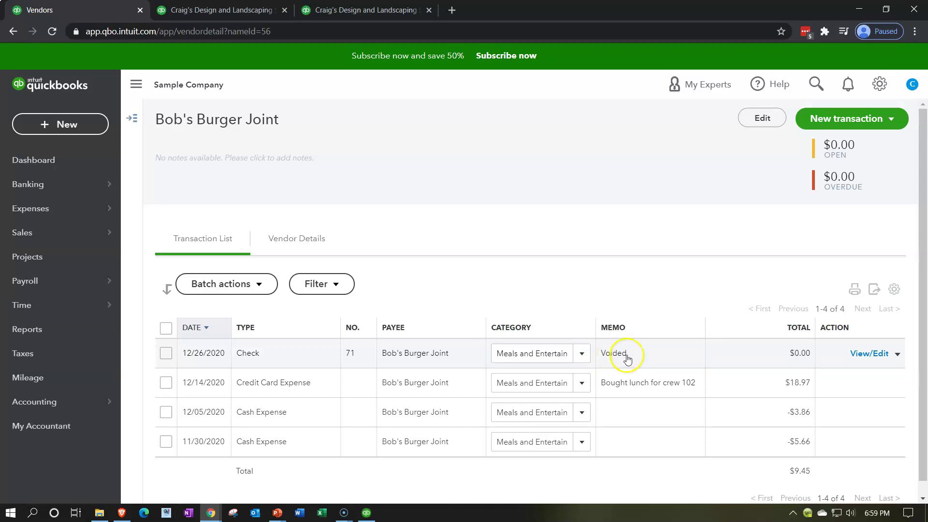